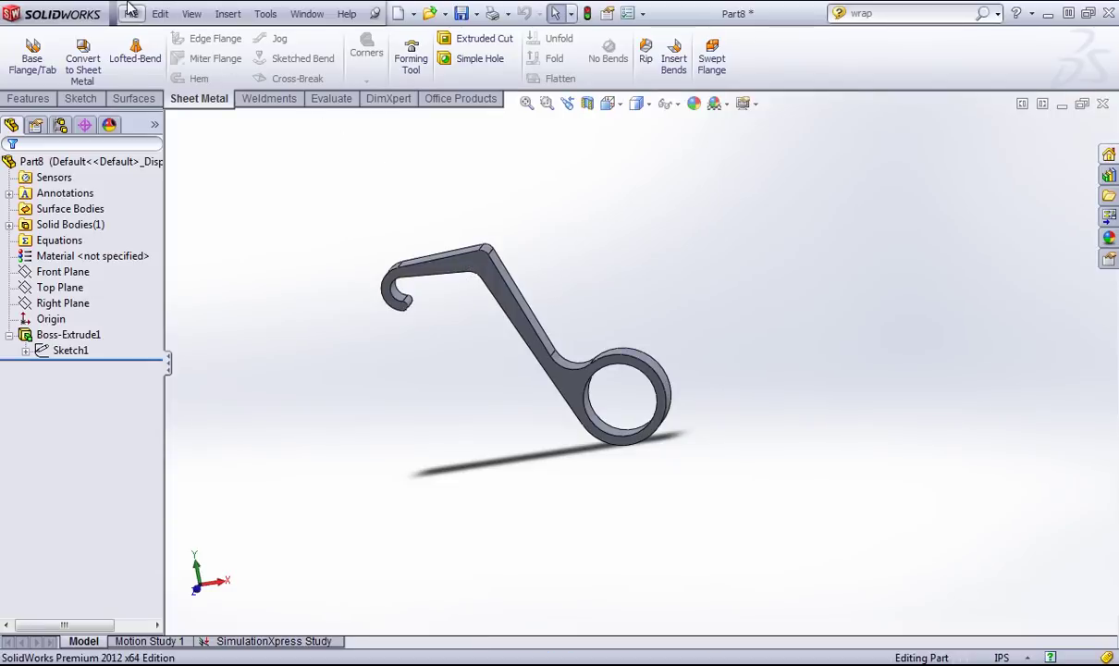
Create a new part from the Part Metric template
left_click(132, 12)
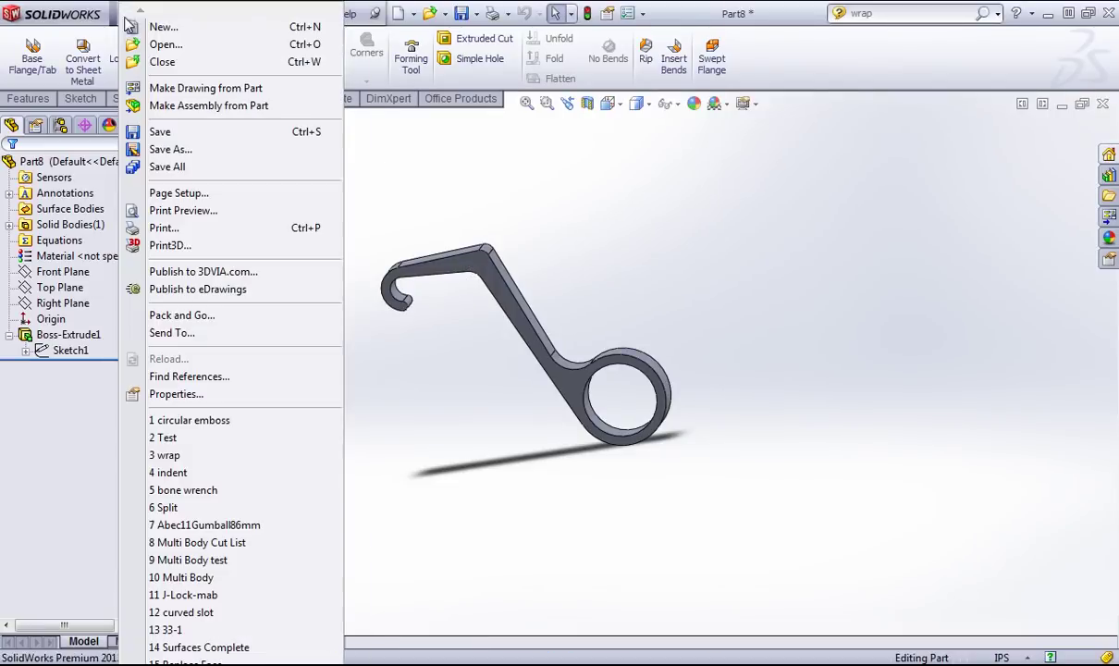
left_click(165, 29)
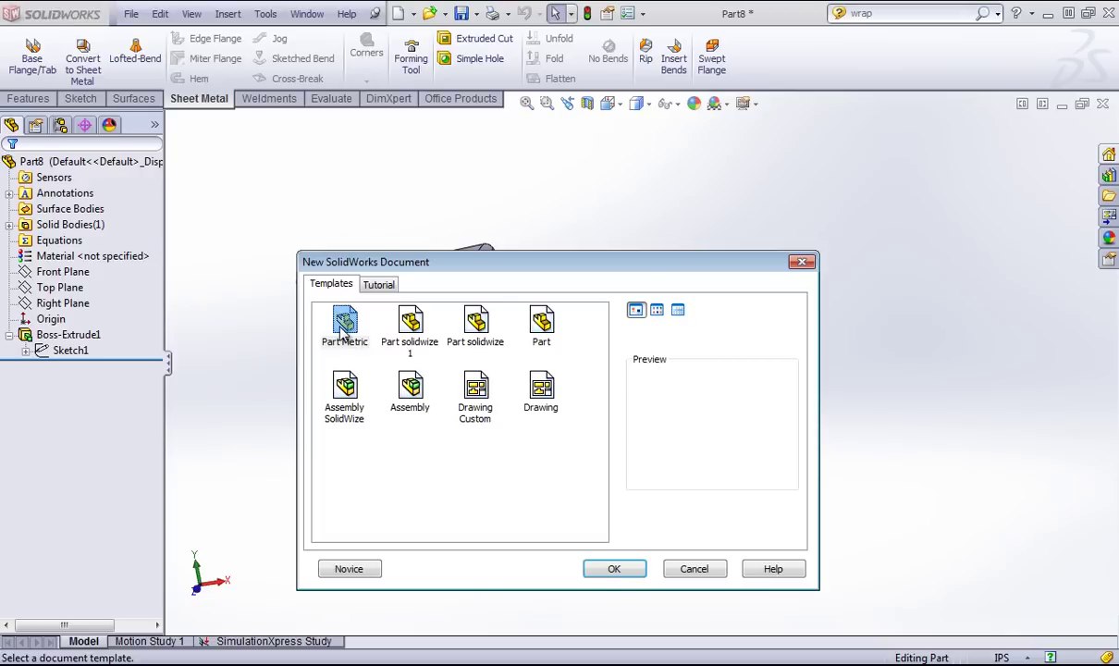
left_click(622, 566)
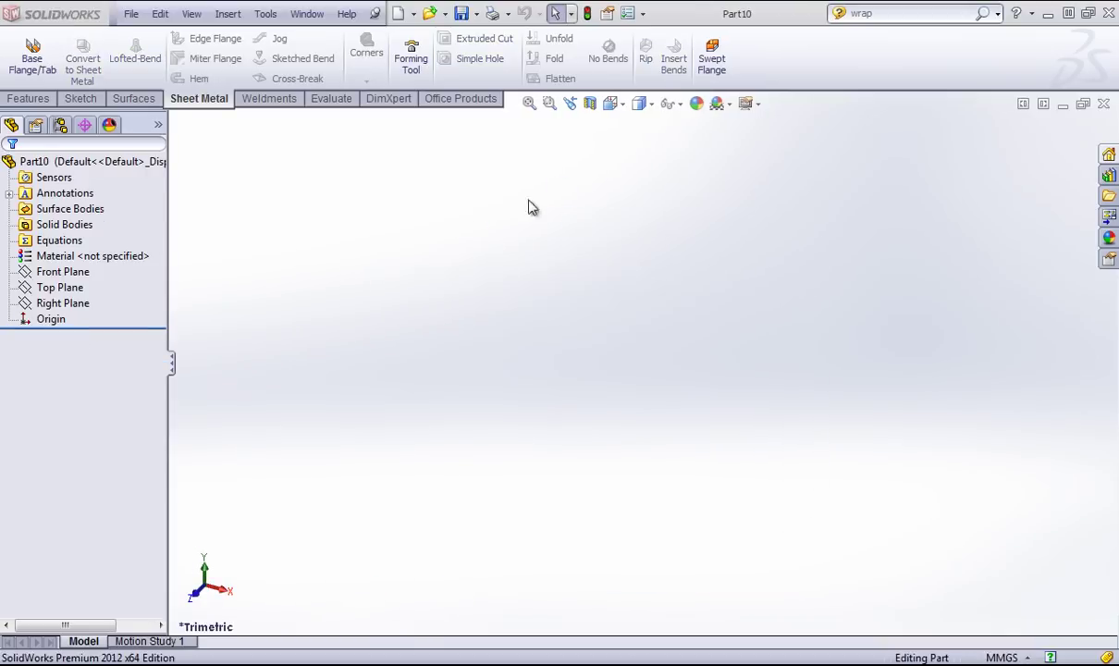
Confirm the document units are MMGS (millimetre, gram, second)
left_click(615, 13)
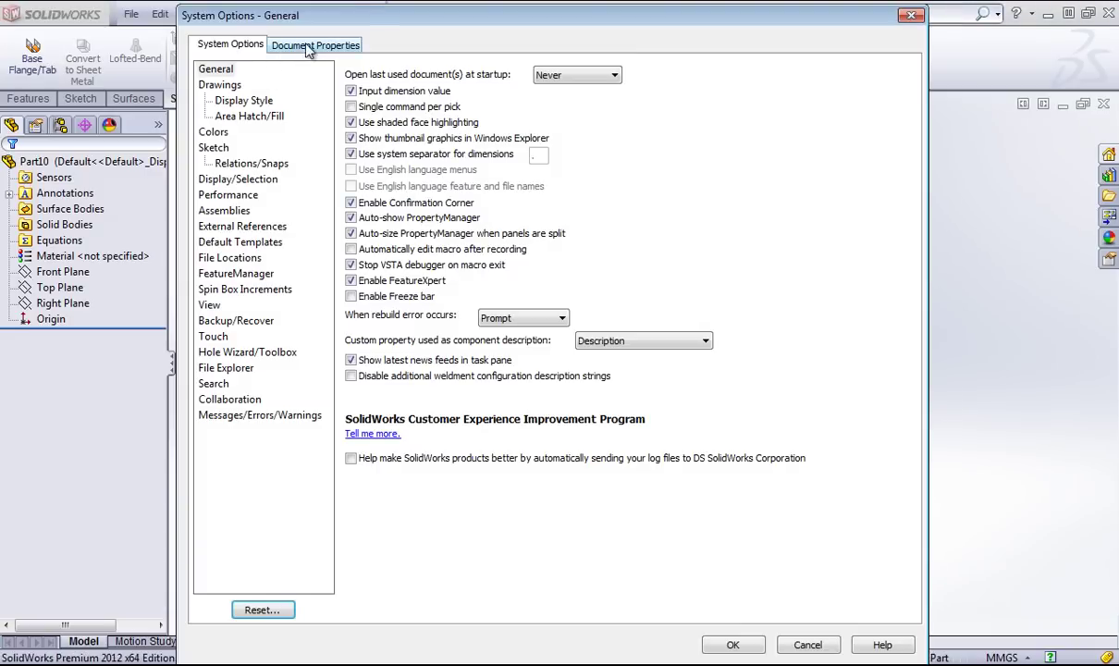
left_click(308, 46)
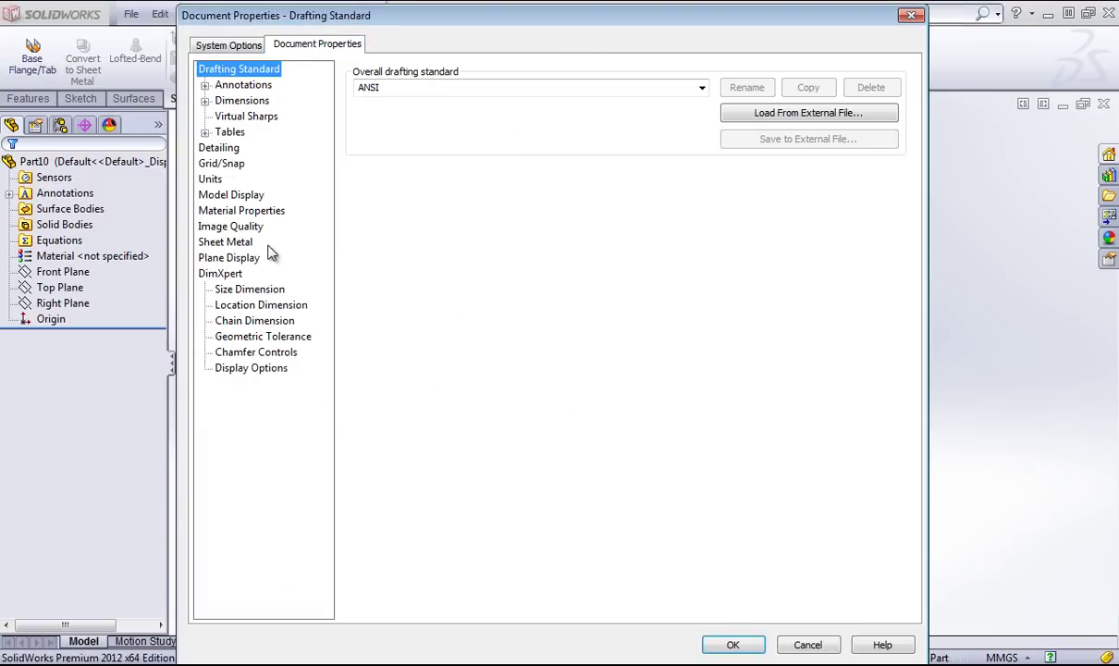
left_click(211, 178)
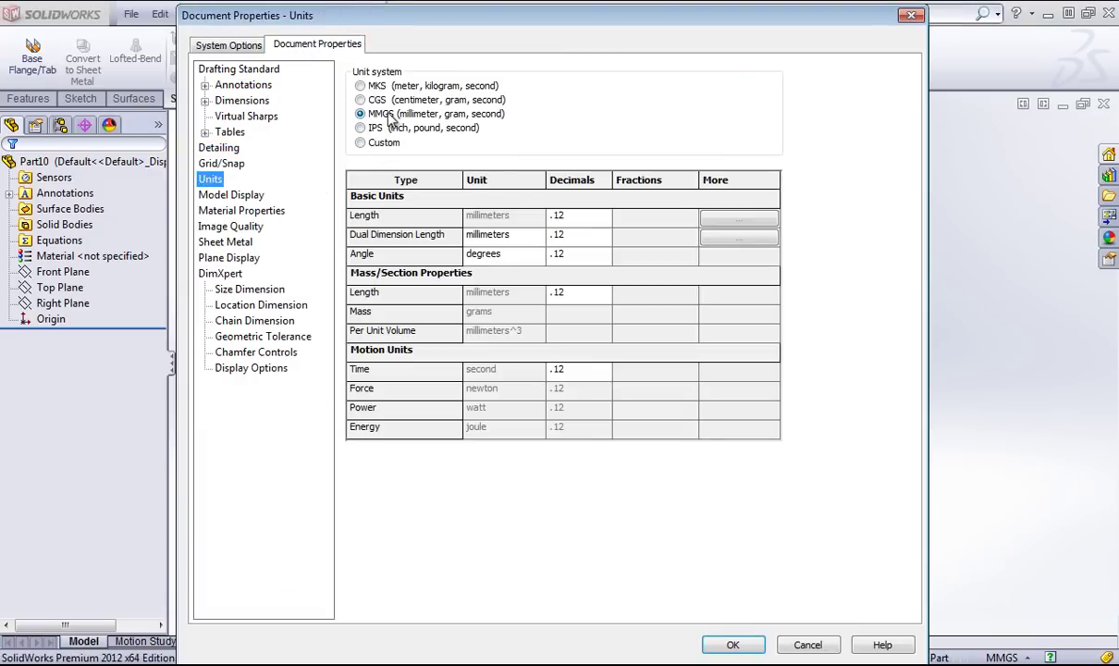
left_click(740, 644)
Start a Front Plane sketch and insert the Desktop photo SM_Kebo105-edited as a sketch picture
left_click(61, 272)
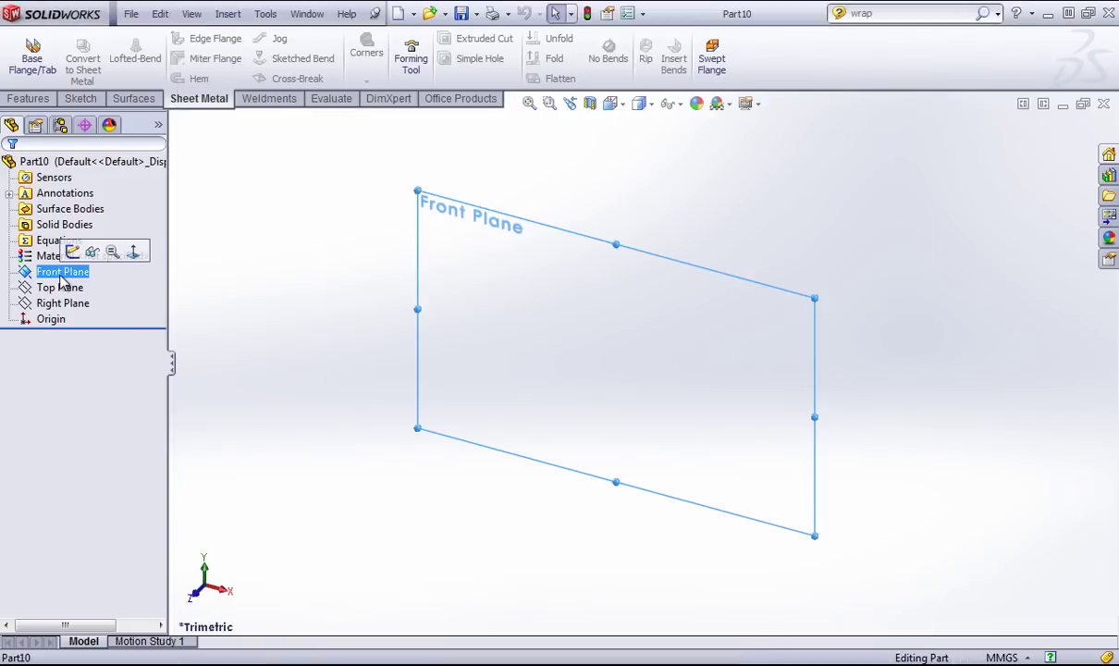
left_click(71, 252)
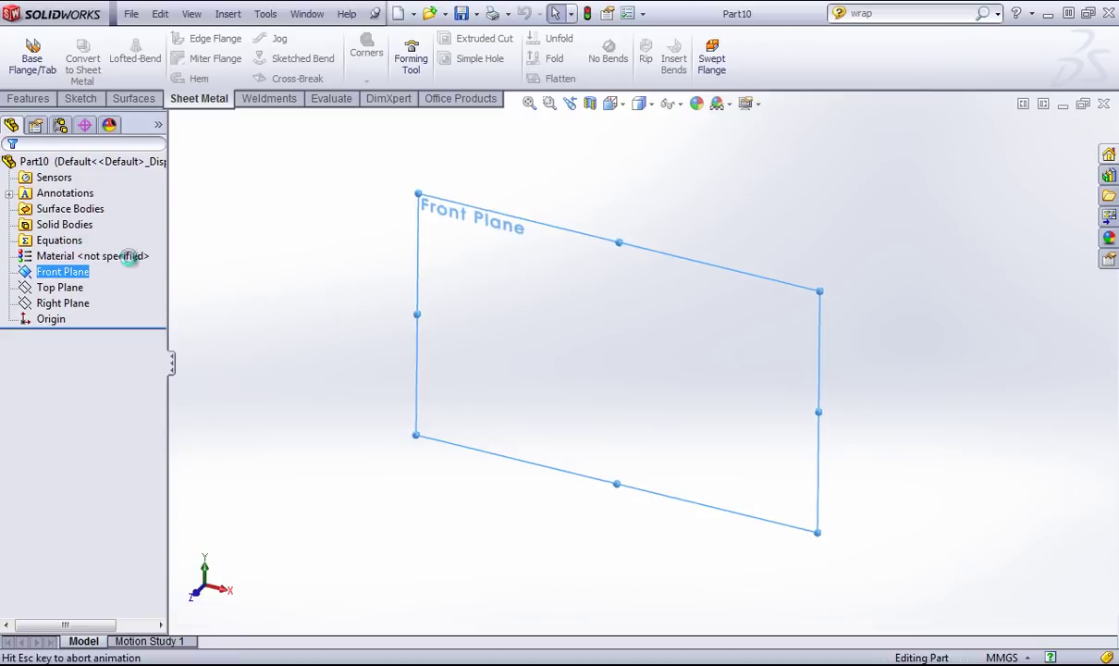
left_click(228, 13)
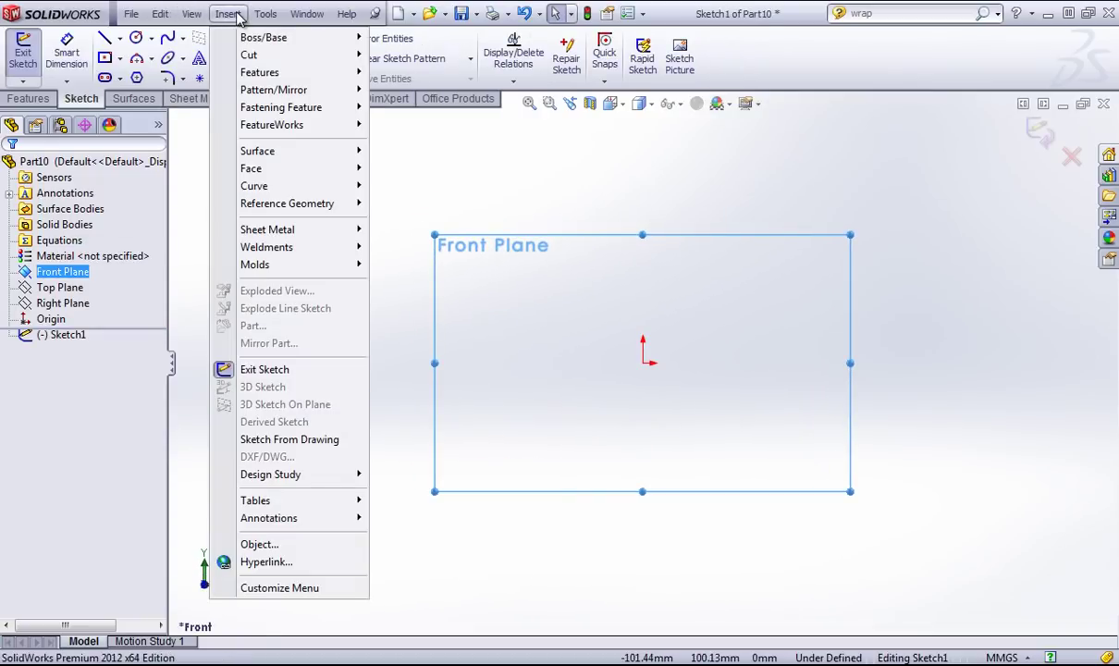
mouse_move(265, 14)
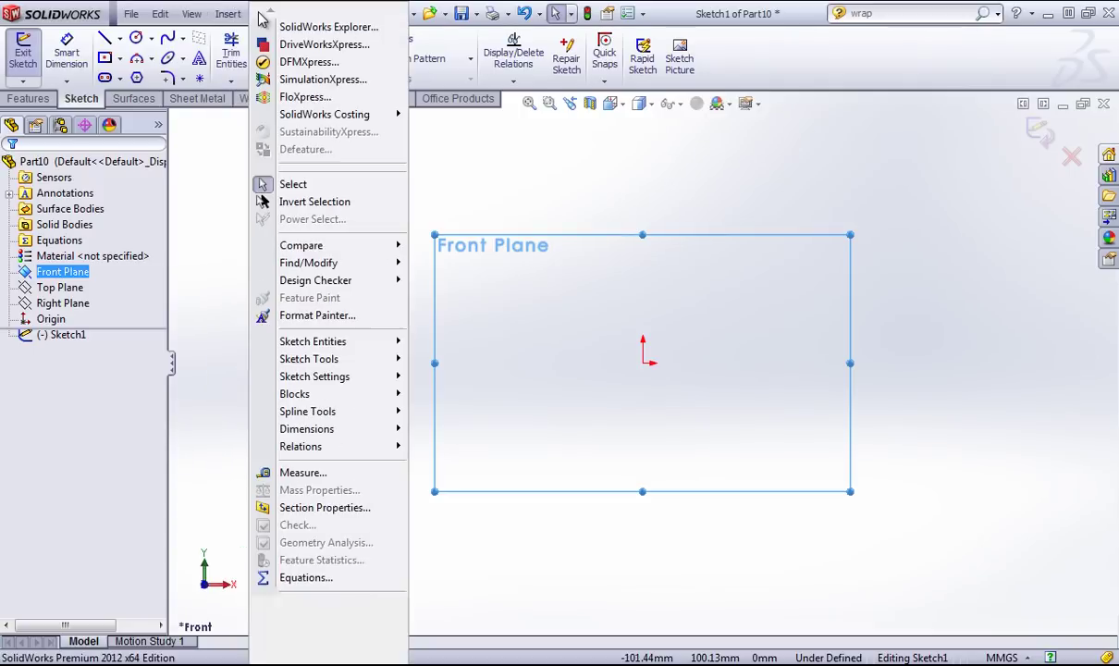
mouse_move(329, 361)
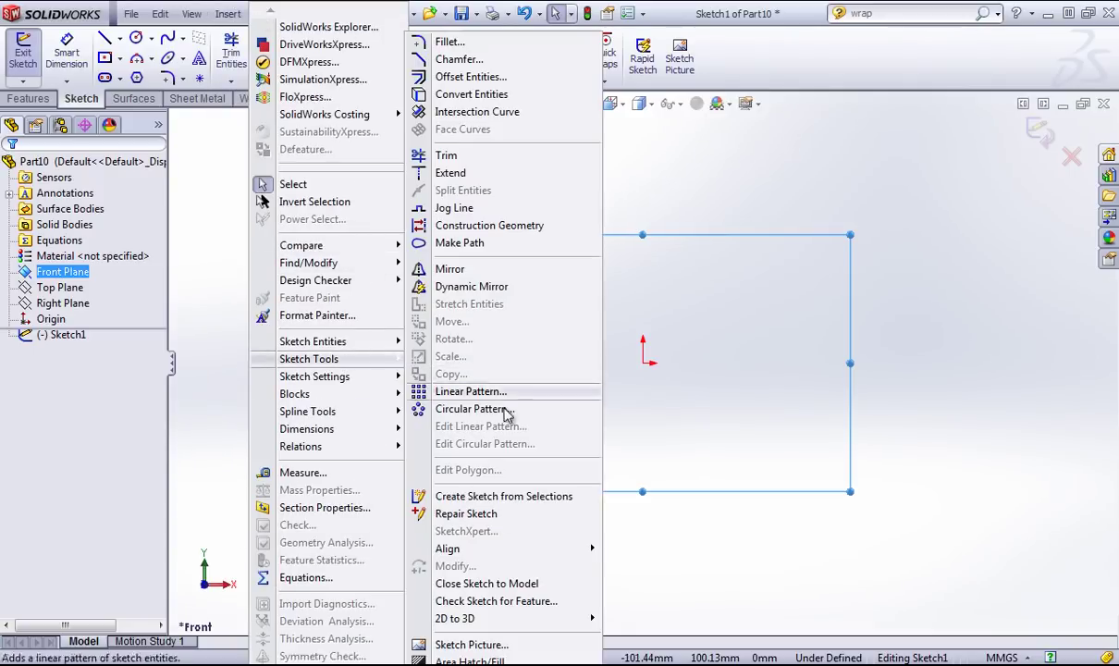
left_click(483, 645)
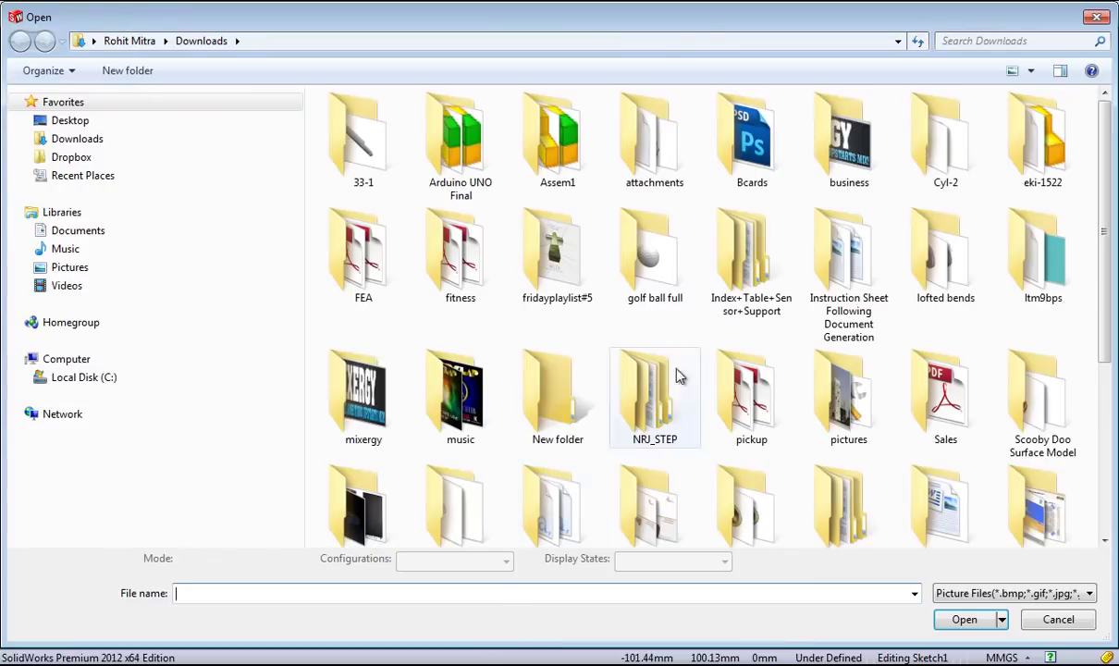
left_click(67, 120)
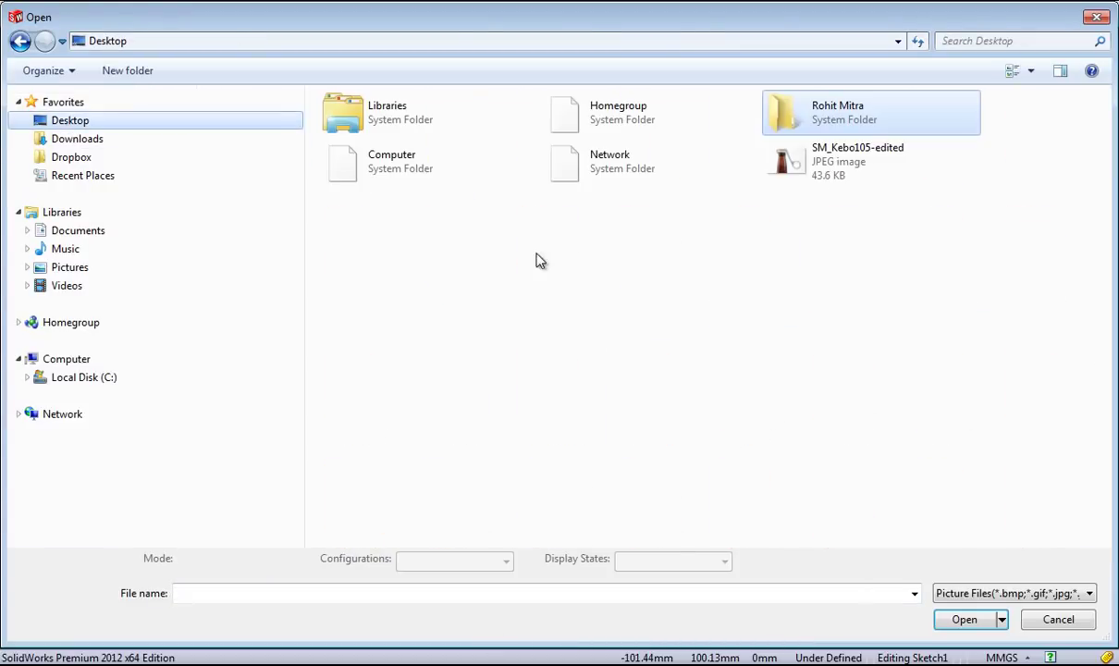
left_click(850, 162)
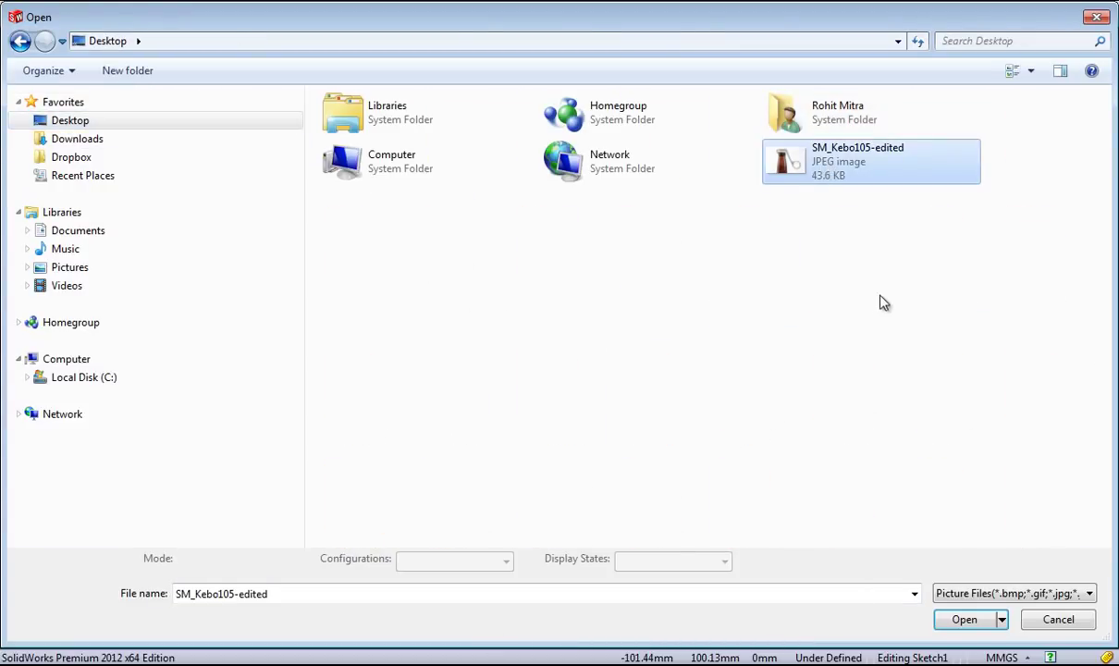
left_click(969, 624)
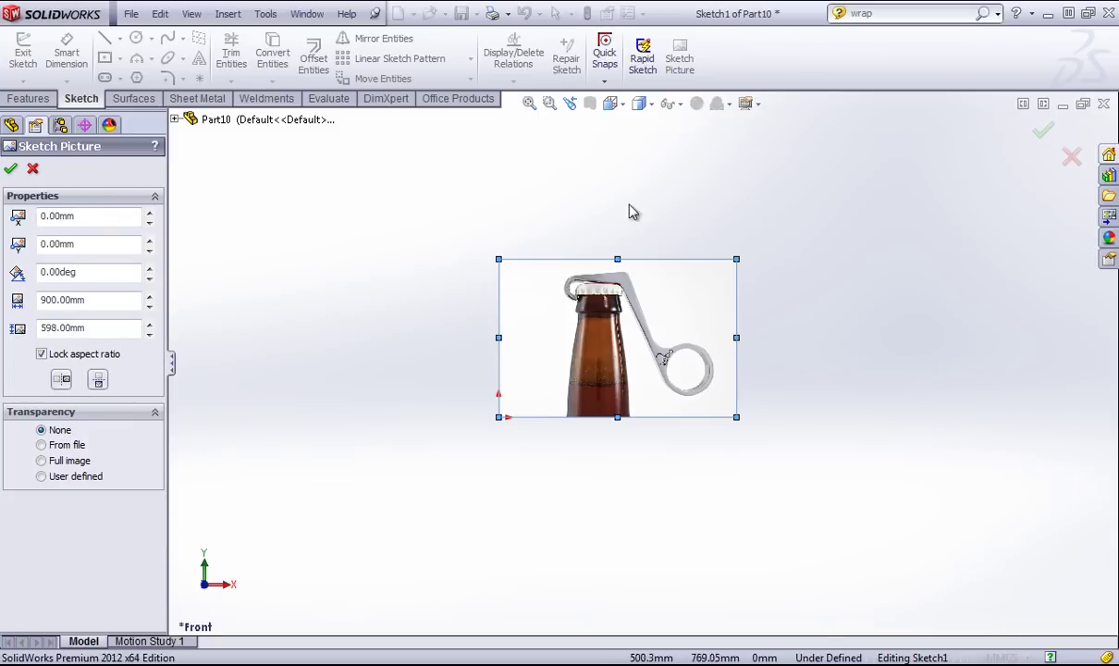
Move and resize the sketch picture to about 825 × 548 mm, then accept it
left_click_drag(670, 324, 559, 379)
left_click_drag(623, 313, 603, 325)
left_click_drag(578, 389, 558, 404)
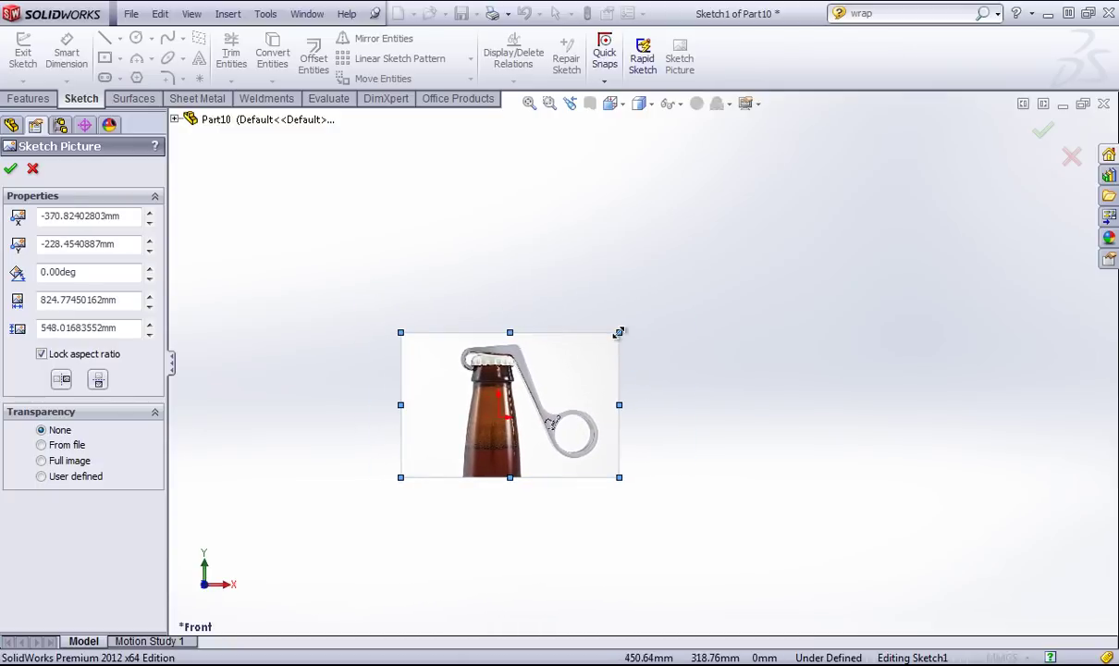
scroll(558, 398, "down", 4)
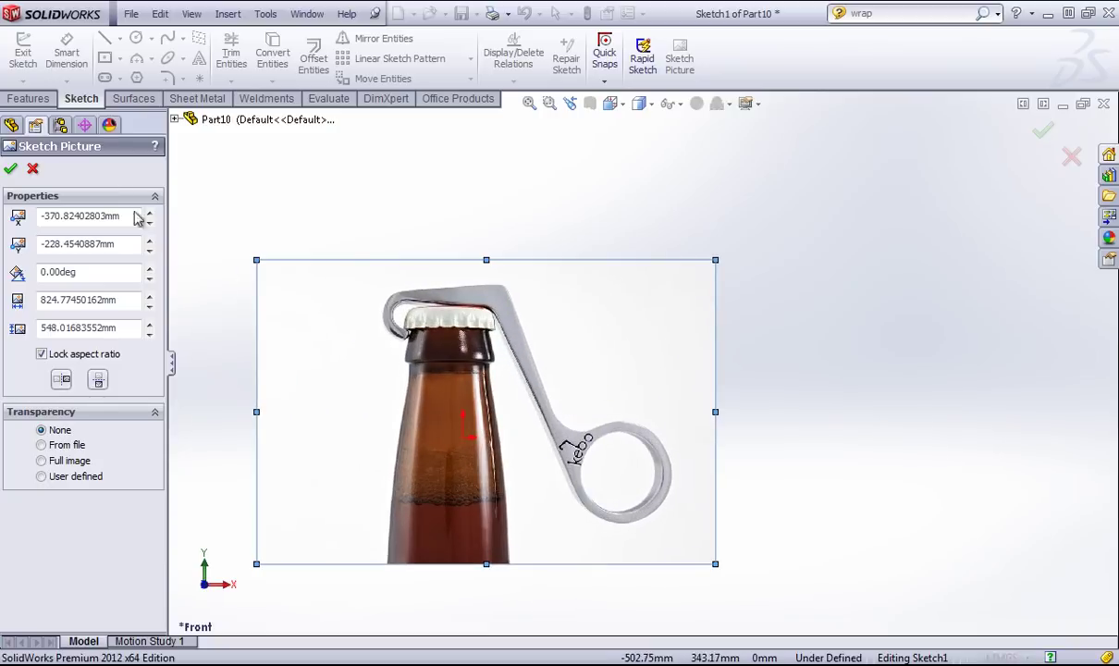
left_click(11, 170)
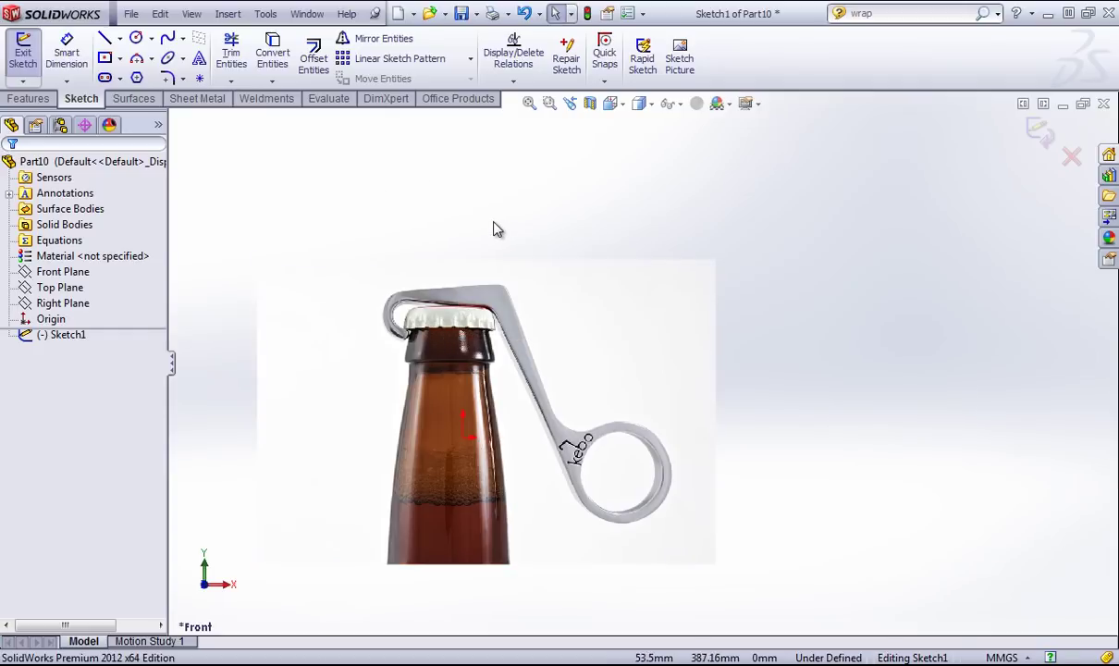
left_click(119, 39)
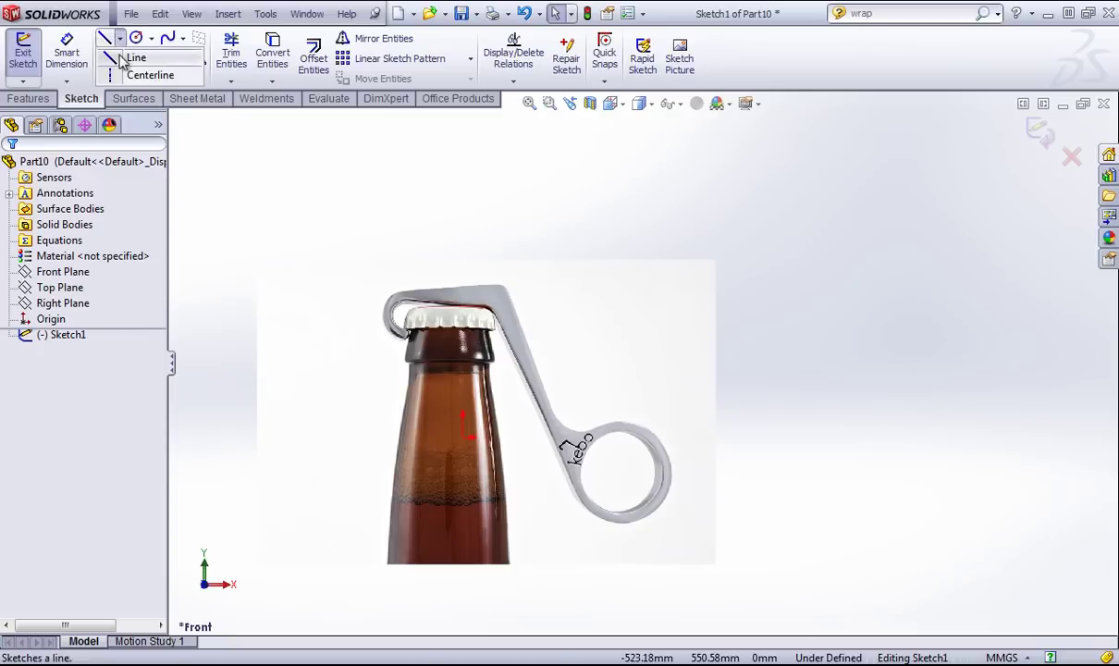
left_click(139, 75)
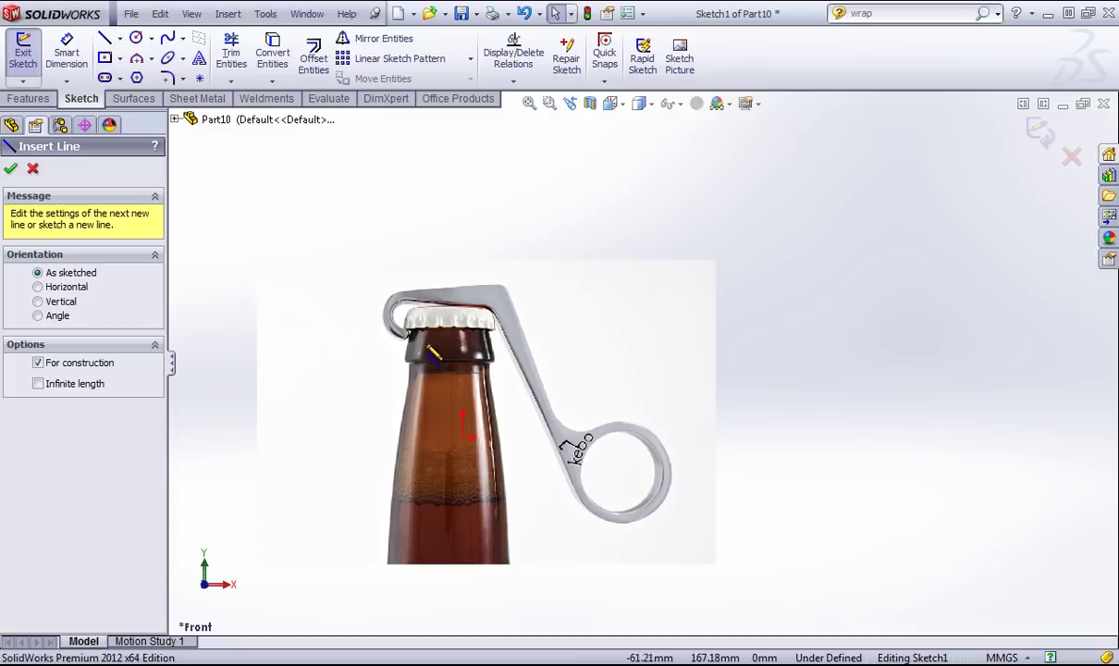
left_click(462, 436)
left_click(463, 153)
key("Escape")
left_click(462, 438)
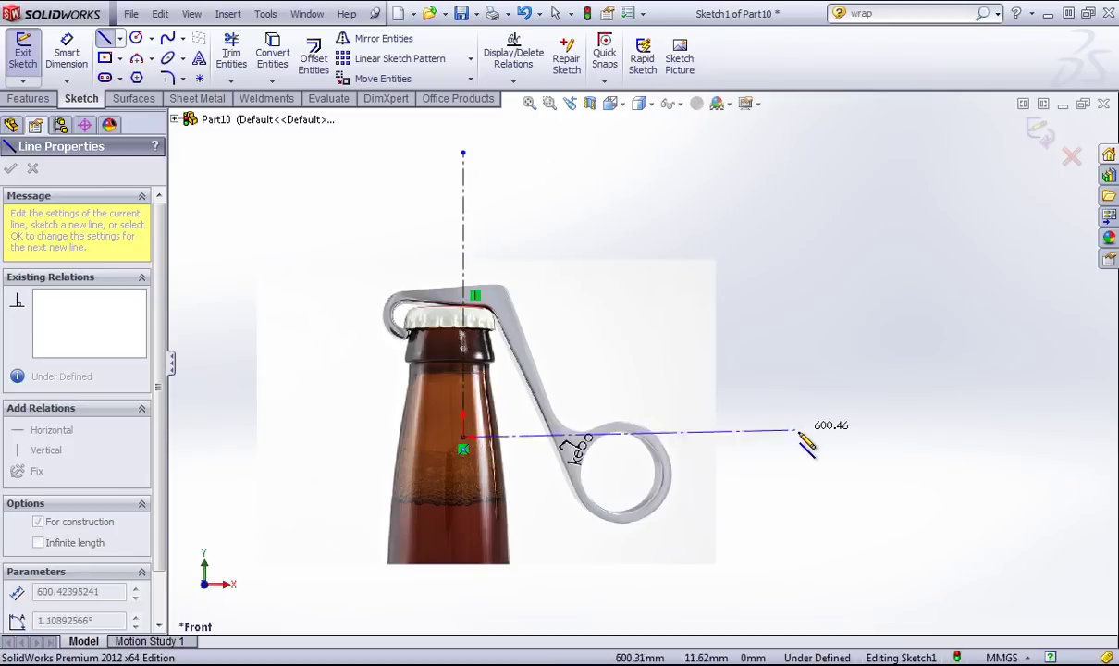
left_click(800, 436)
key("Escape")
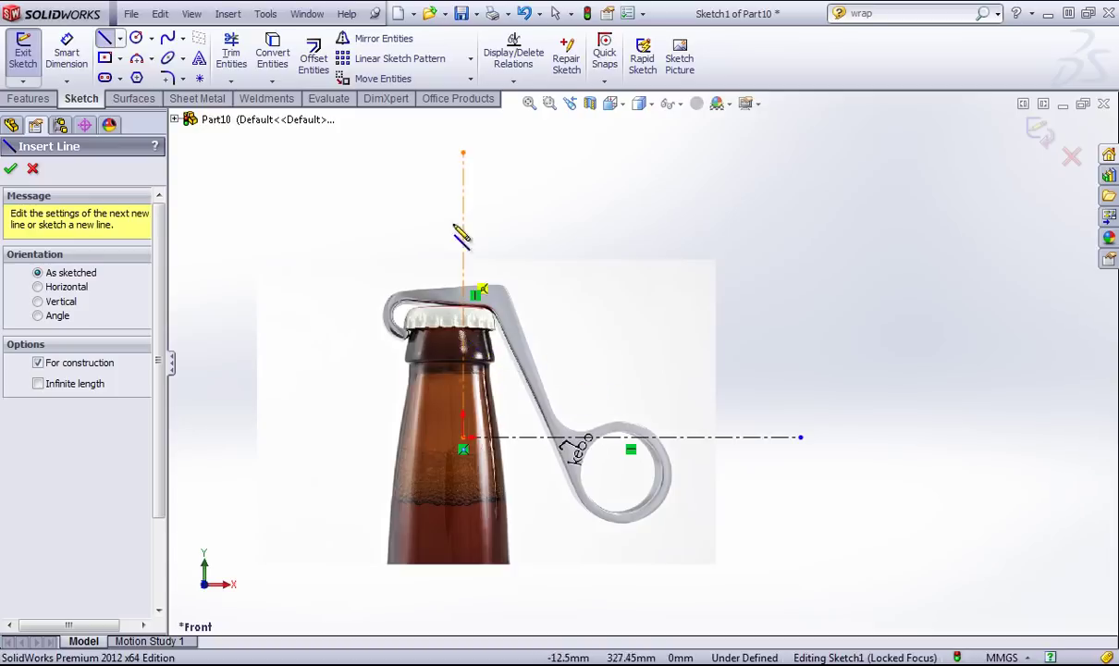
right_click(748, 222)
left_click(791, 229)
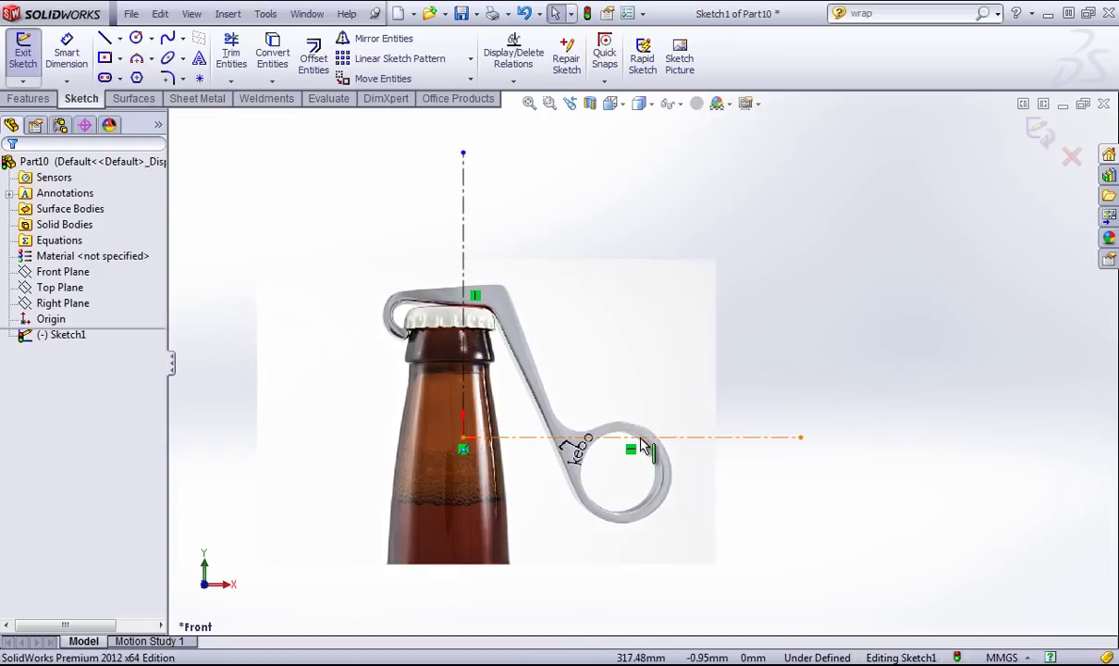
left_click(642, 438)
key("Delete")
left_click(462, 221)
key("Delete")
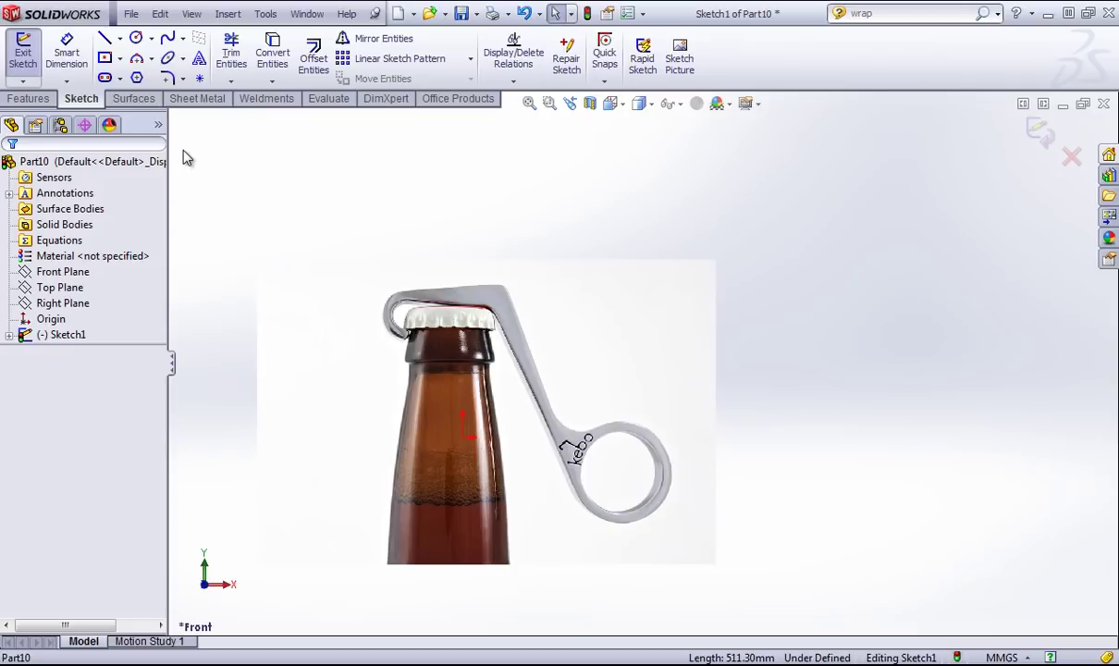
Draw a short centerline across the bottle neck
left_click(136, 80)
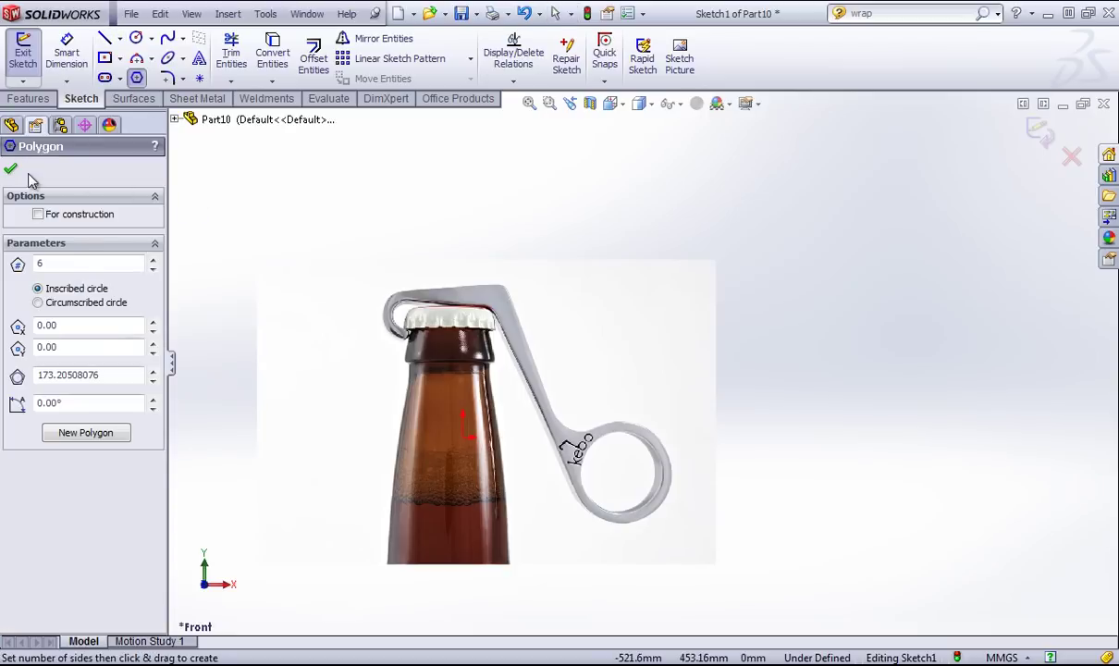
left_click(120, 38)
left_click(139, 75)
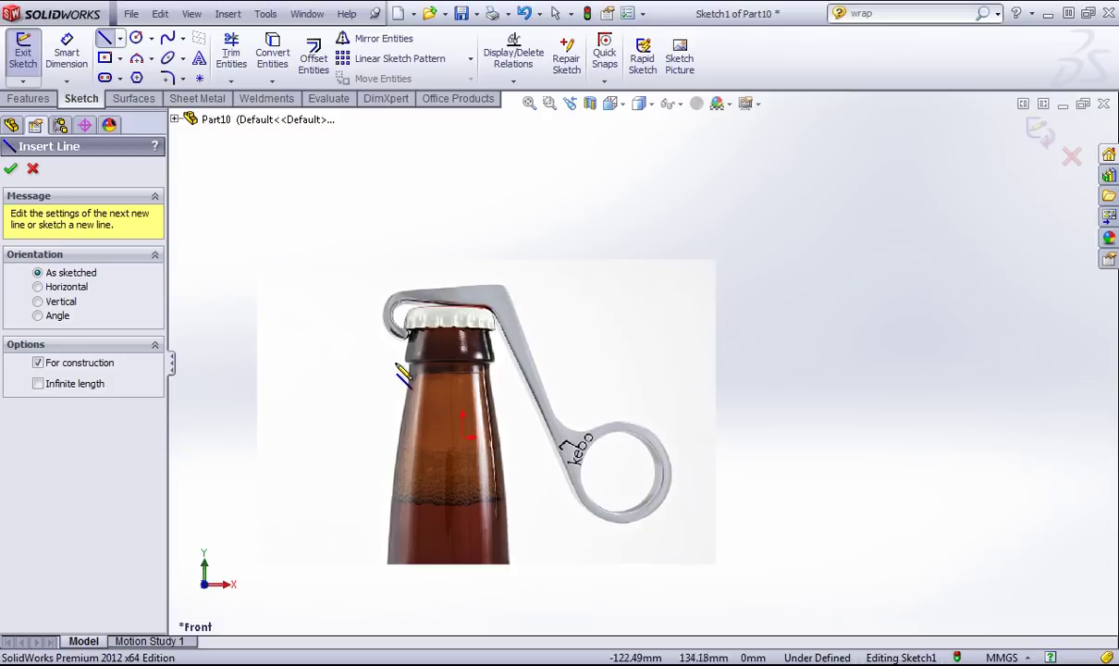
left_click(379, 349)
left_click(495, 362)
right_click(495, 362)
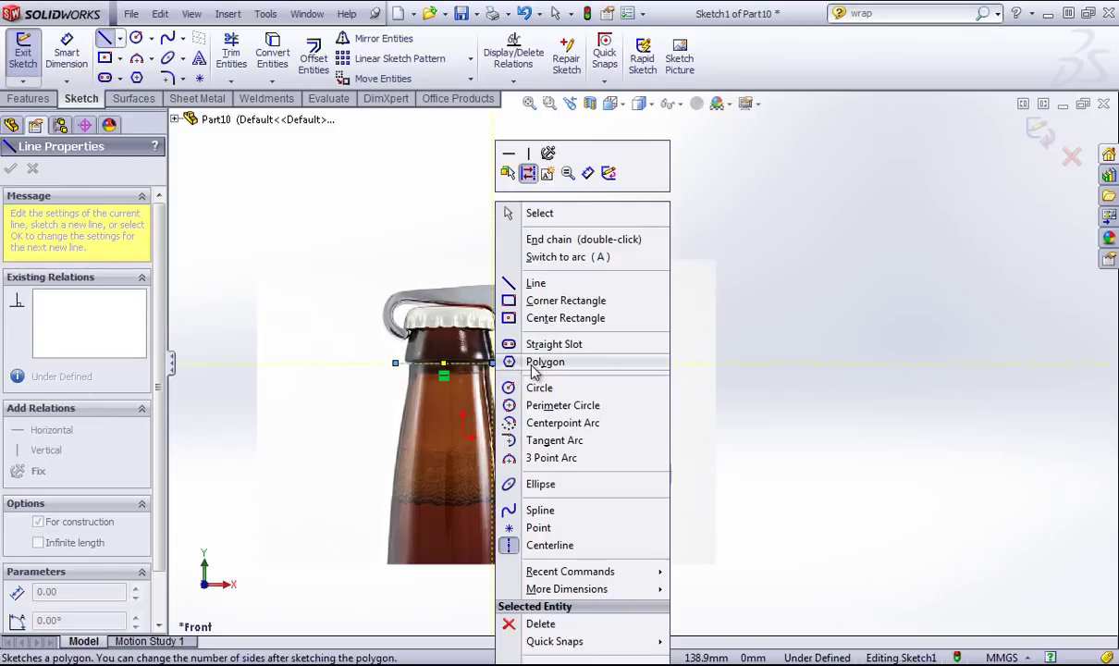
left_click(568, 212)
Dimension the construction line to 28.5 mm
key("s")
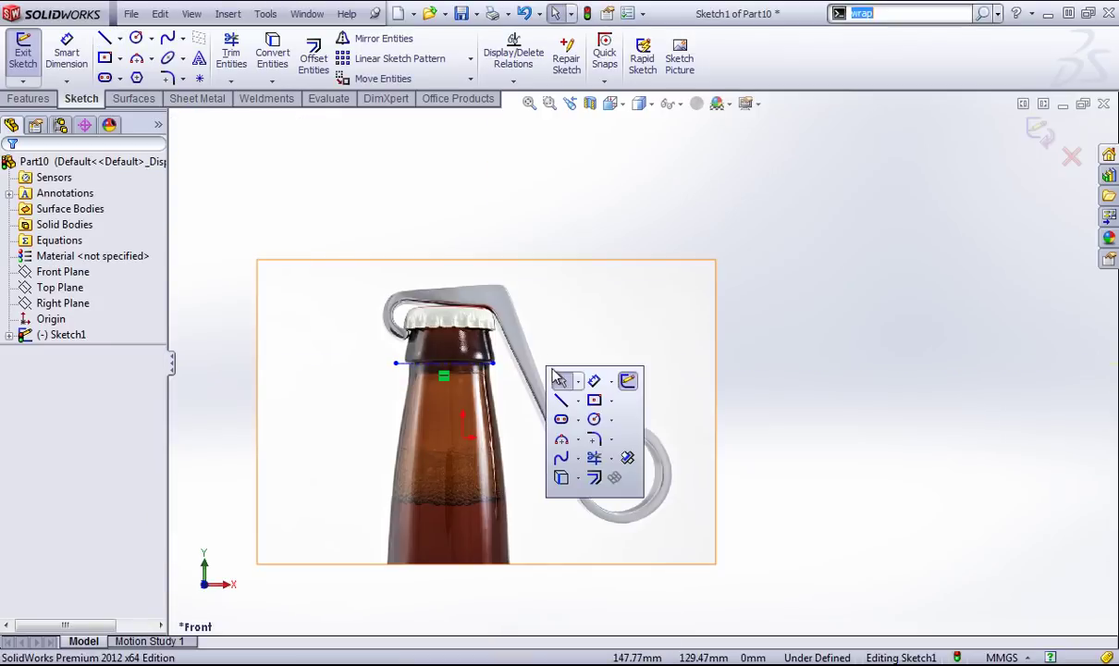
left_click(593, 382)
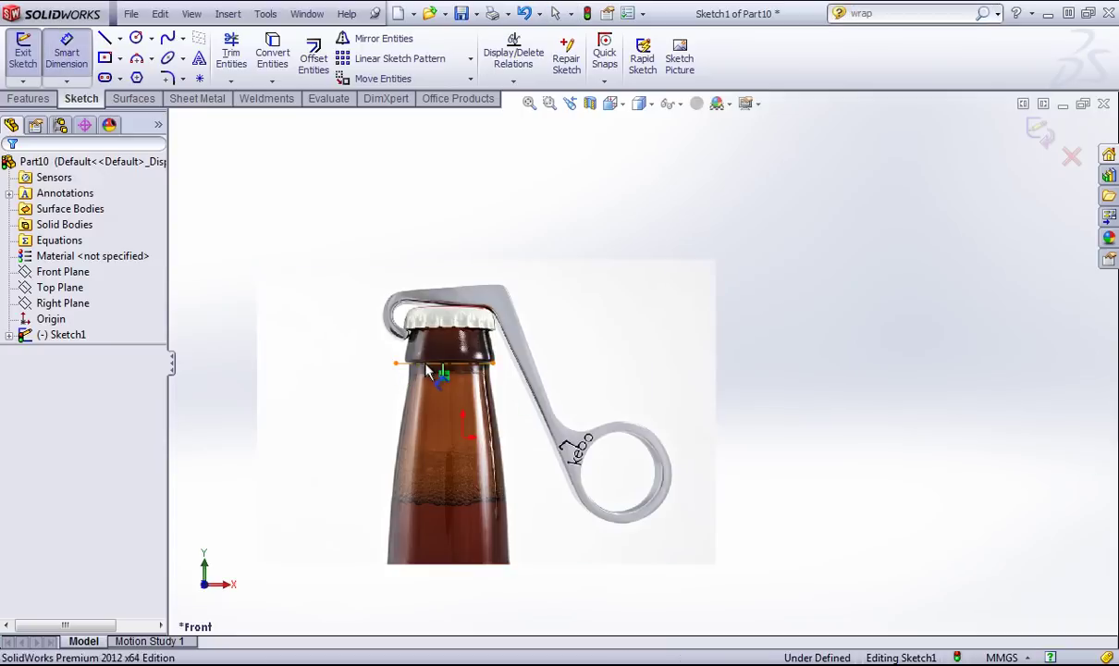
left_click(425, 363)
left_click(421, 462)
type("28.5")
key("Return")
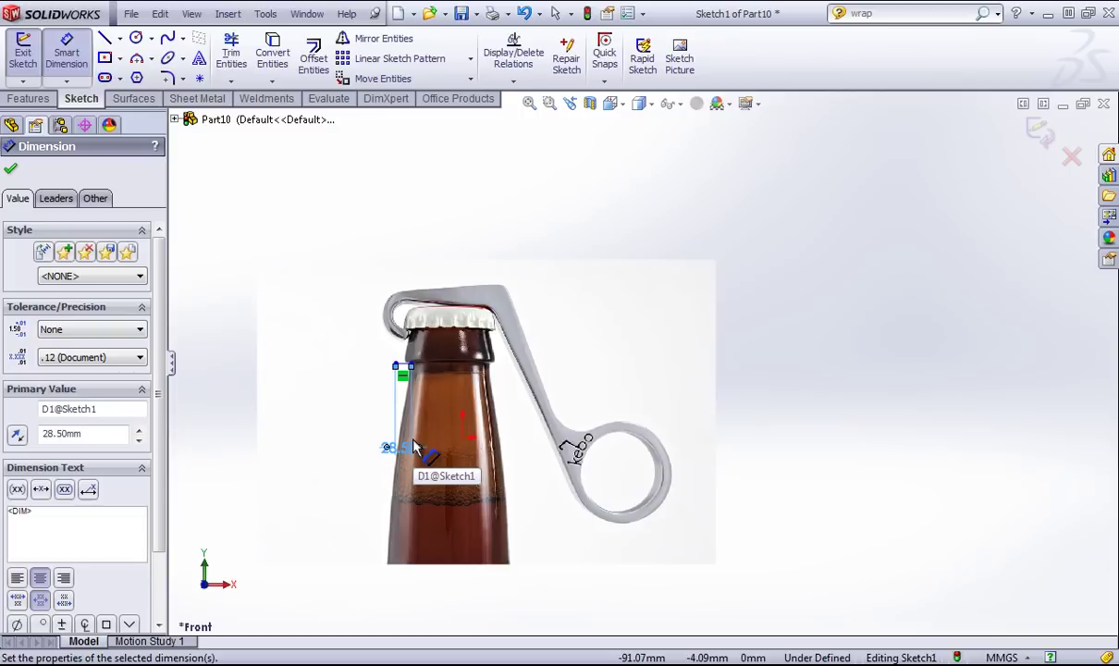
right_click(459, 374)
left_click(532, 259)
Drag the short horizontal line and its endpoint into place on the neck
scroll(501, 351, "down", 2)
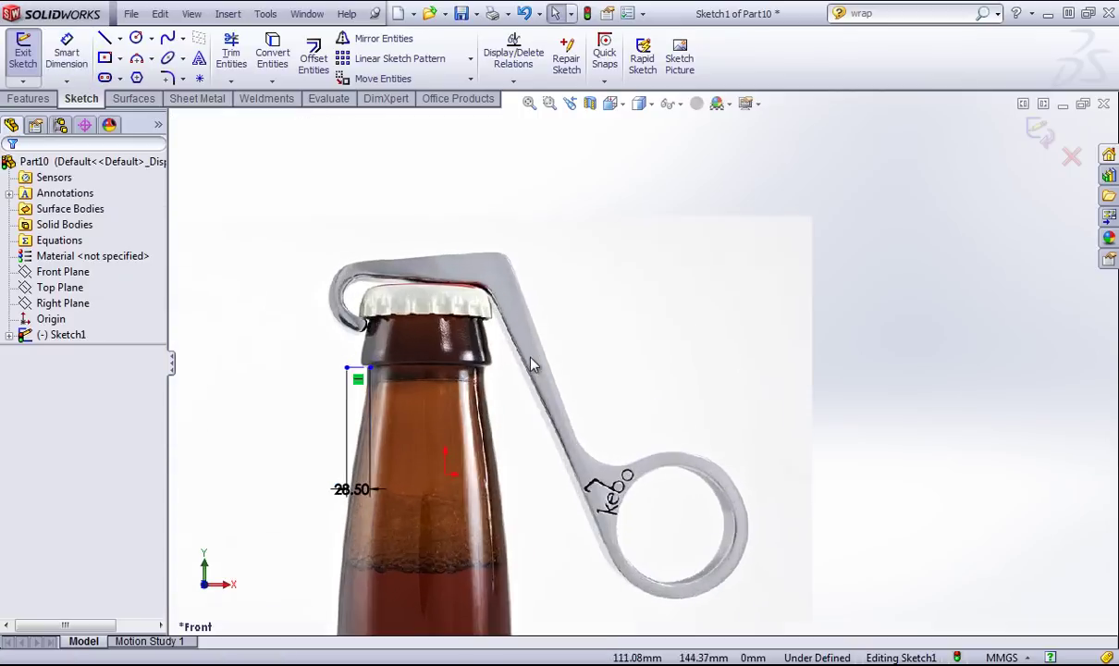
scroll(440, 515, "down", 2)
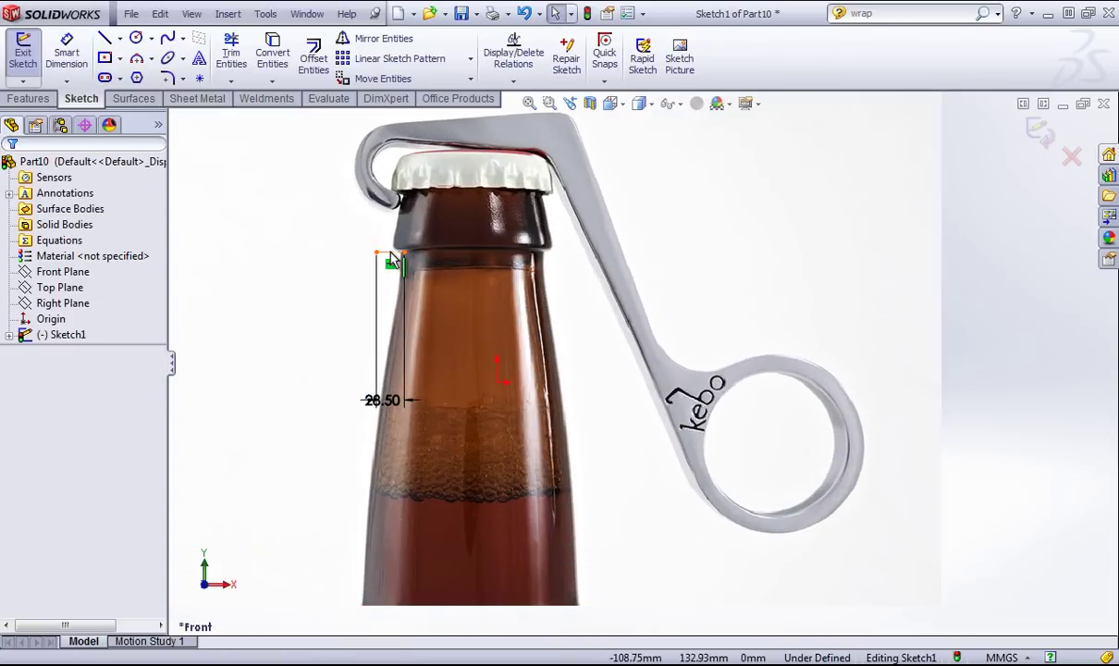
mouse_move(388, 253)
left_mouse_down()
mouse_move(558, 315)
mouse_move(536, 301)
left_mouse_up()
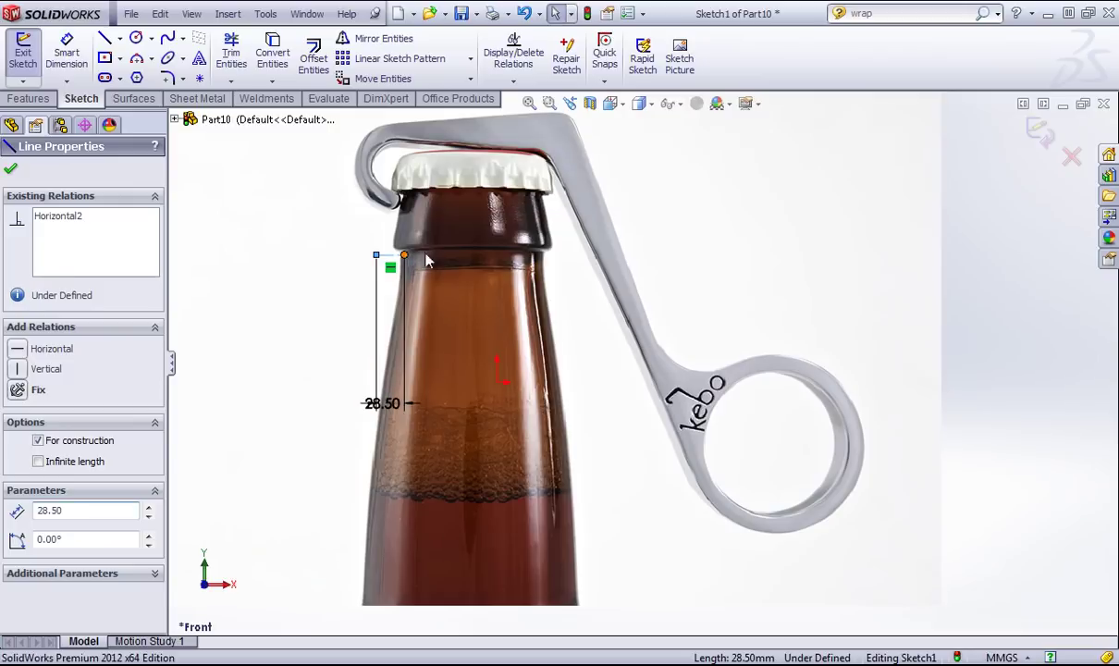
mouse_move(404, 256)
left_mouse_down()
mouse_move(495, 292)
mouse_move(477, 297)
mouse_move(540, 314)
mouse_move(500, 313)
left_mouse_up()
scroll(629, 357, "up", 3)
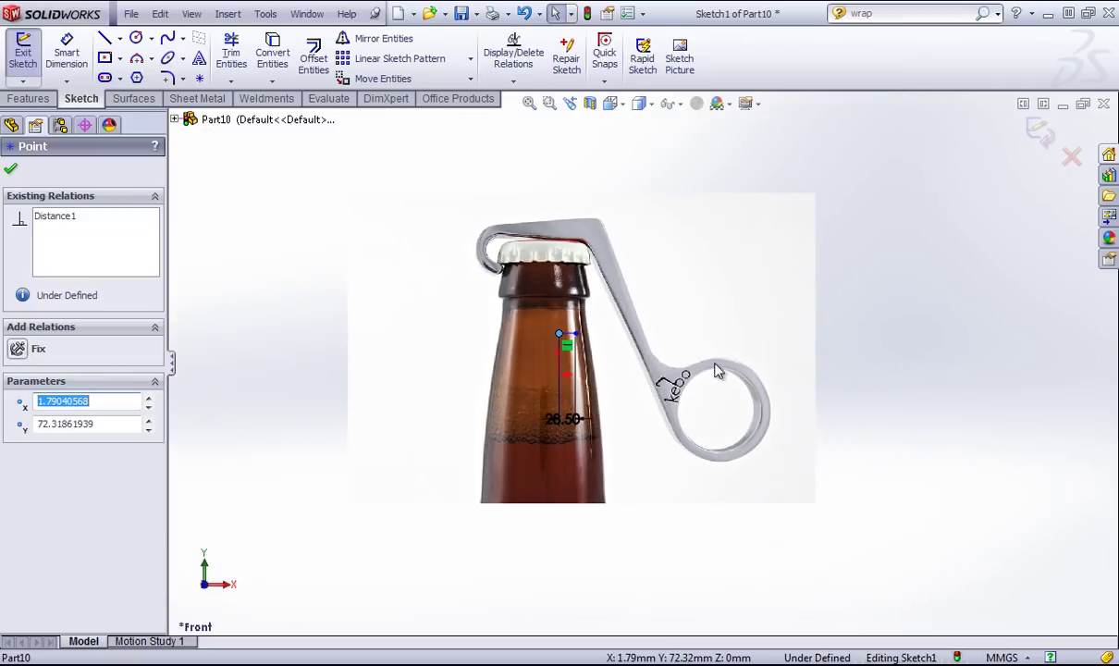
scroll(723, 366, "down", 2)
left_click(803, 176)
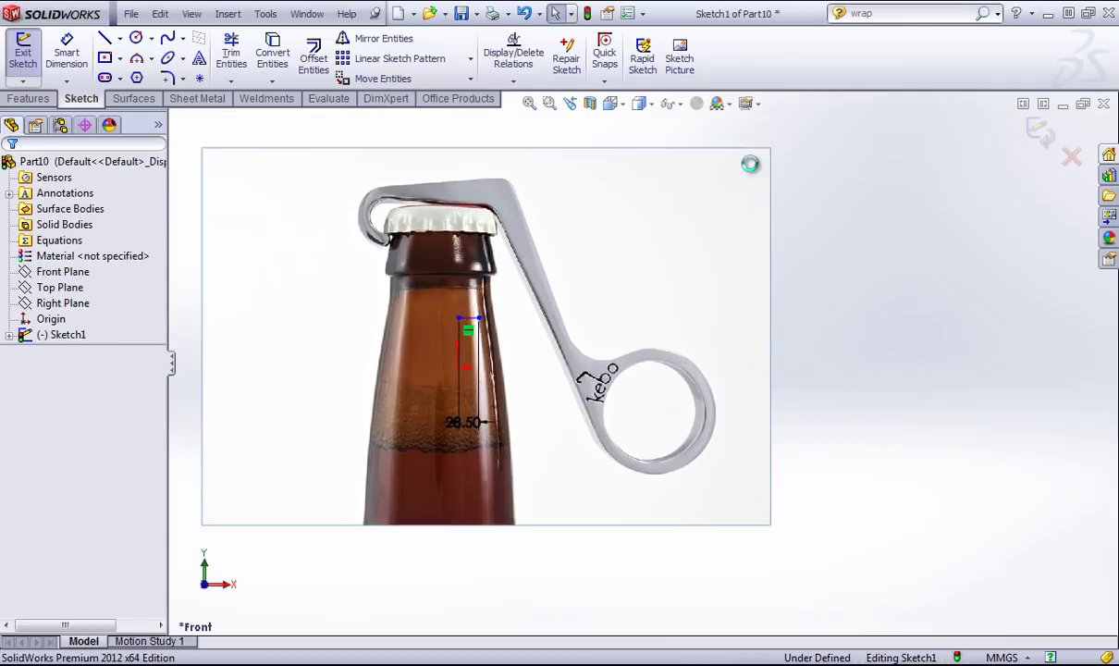
Roughly shrink the photo to about 162 mm wide and move it to line up the neck
left_click(751, 168)
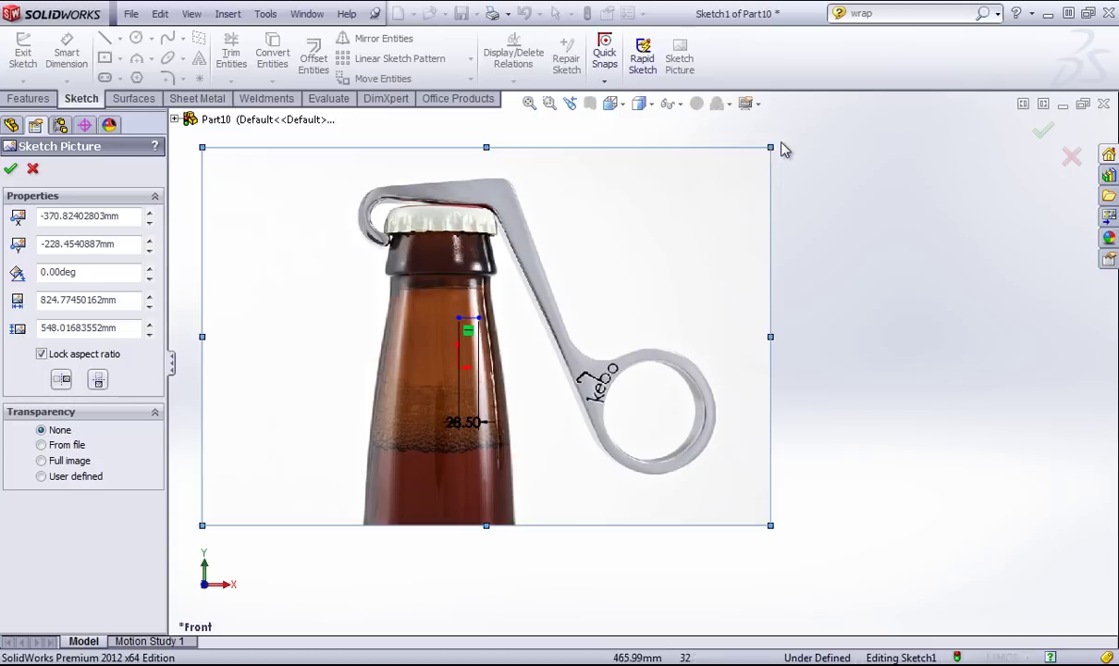
mouse_move(769, 147)
left_mouse_down()
mouse_move(569, 320)
mouse_move(510, 320)
left_mouse_up()
left_click_drag(408, 423, 556, 363)
left_click_drag(659, 259, 467, 387)
left_click_drag(379, 439, 453, 352)
scroll(492, 325, "down", 8)
left_click_drag(831, 232, 774, 267)
left_click_drag(669, 392, 676, 324)
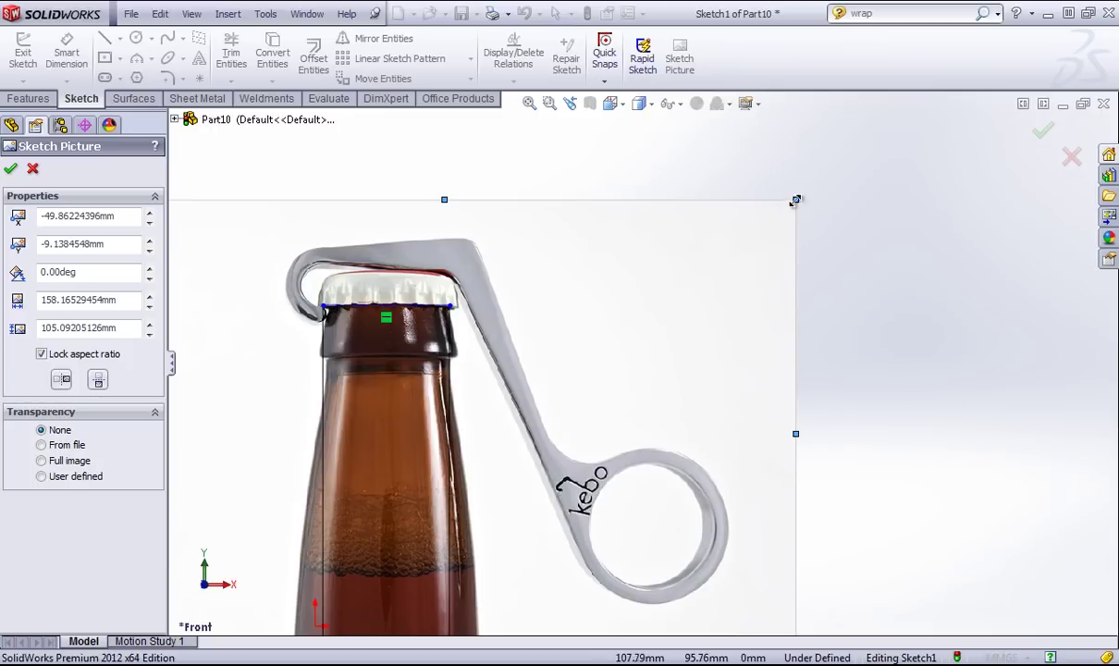
Fine-tune the photo to about 149 mm wide against the reference line and accept it
mouse_move(795, 200)
left_mouse_down()
mouse_move(777, 210)
mouse_move(782, 201)
left_mouse_up()
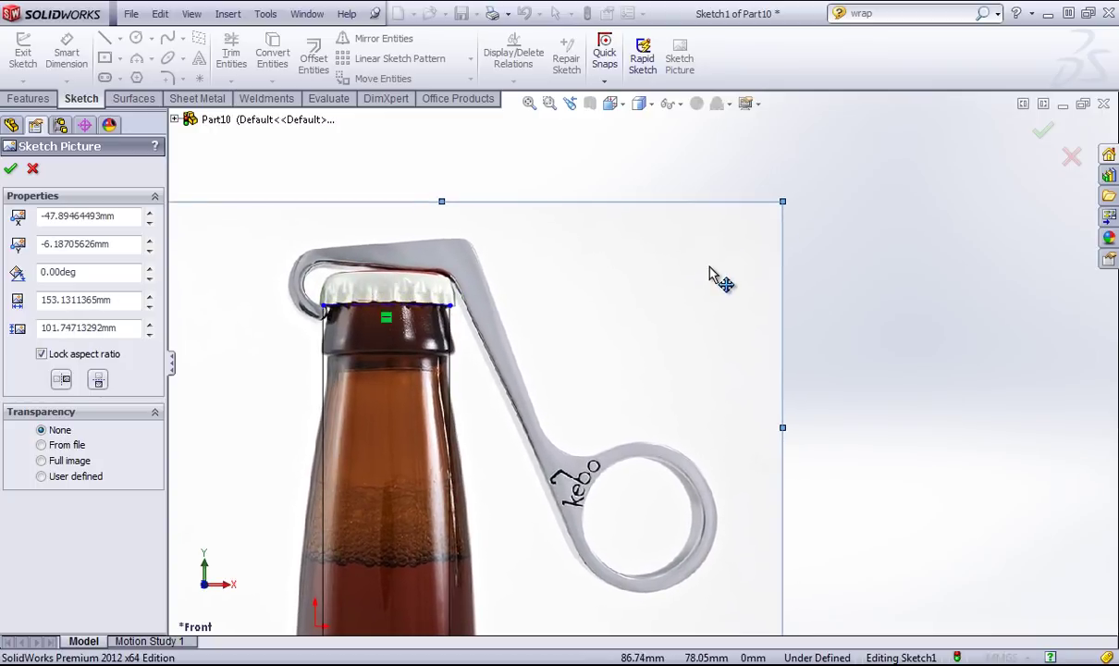
left_click_drag(712, 275, 715, 278)
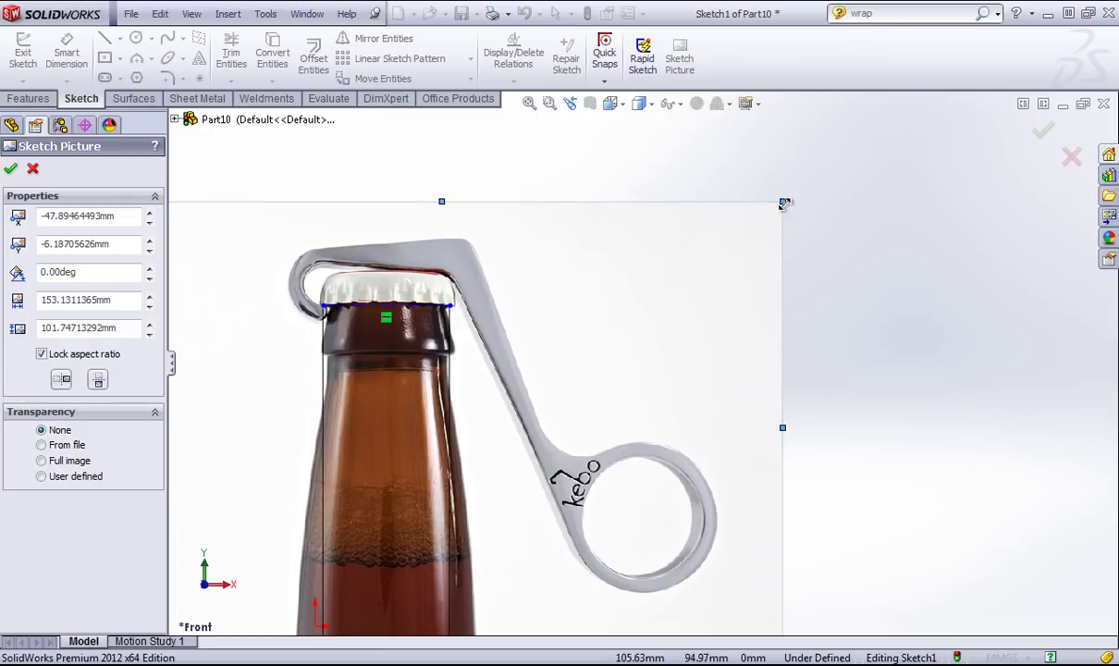
left_click_drag(786, 205, 782, 204)
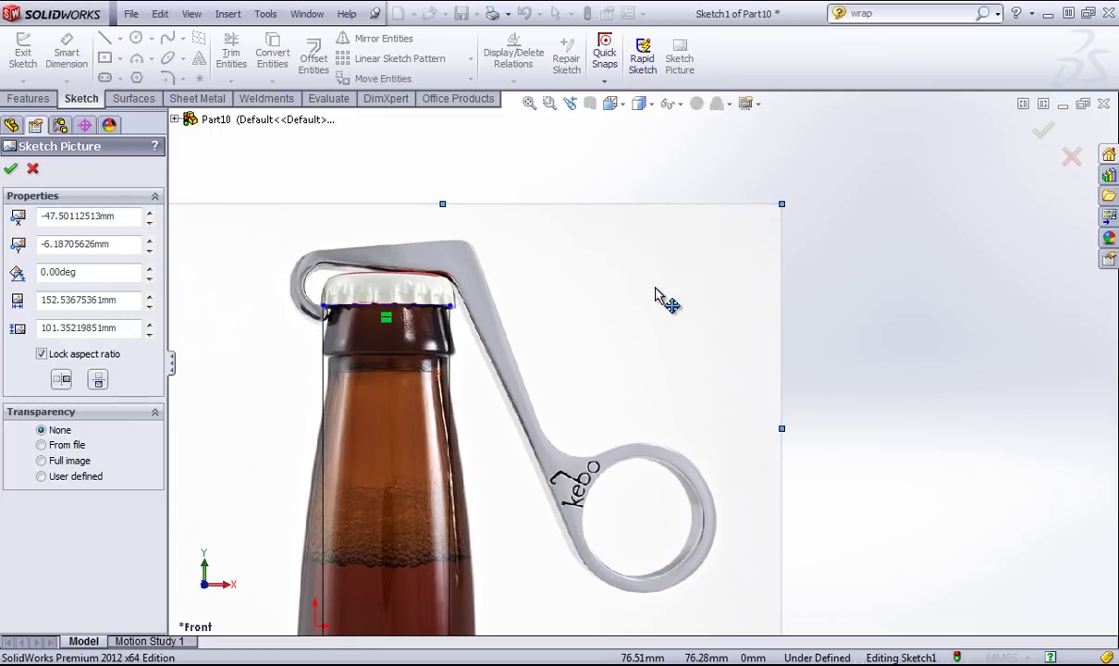
left_click_drag(659, 297, 657, 297)
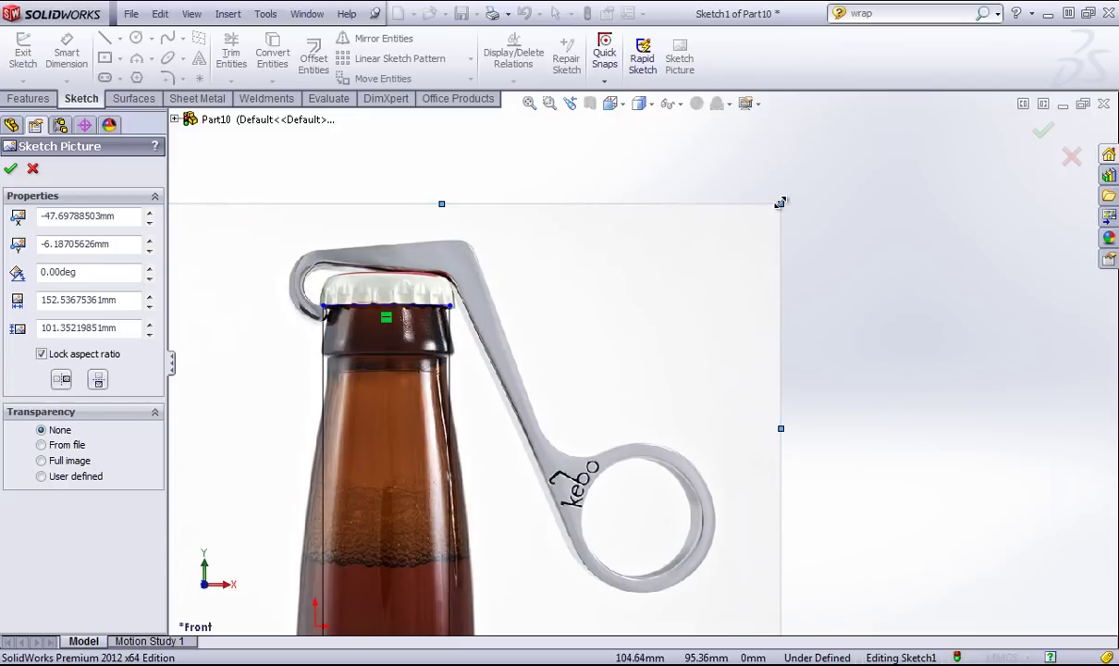
left_click_drag(780, 202, 777, 199)
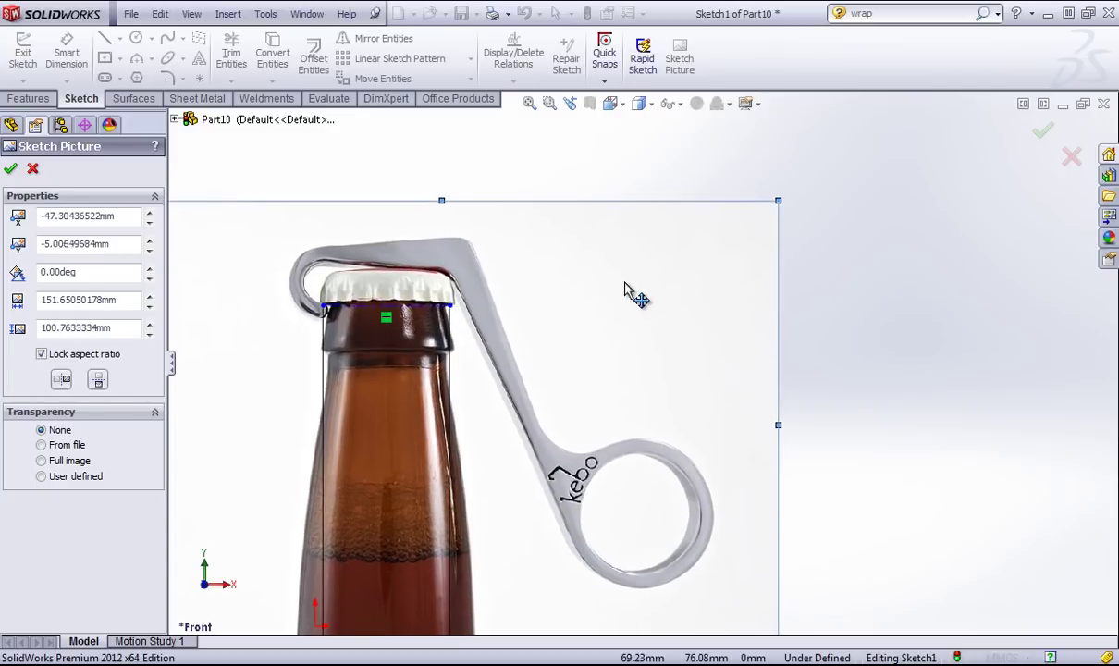
left_click_drag(627, 288, 629, 294)
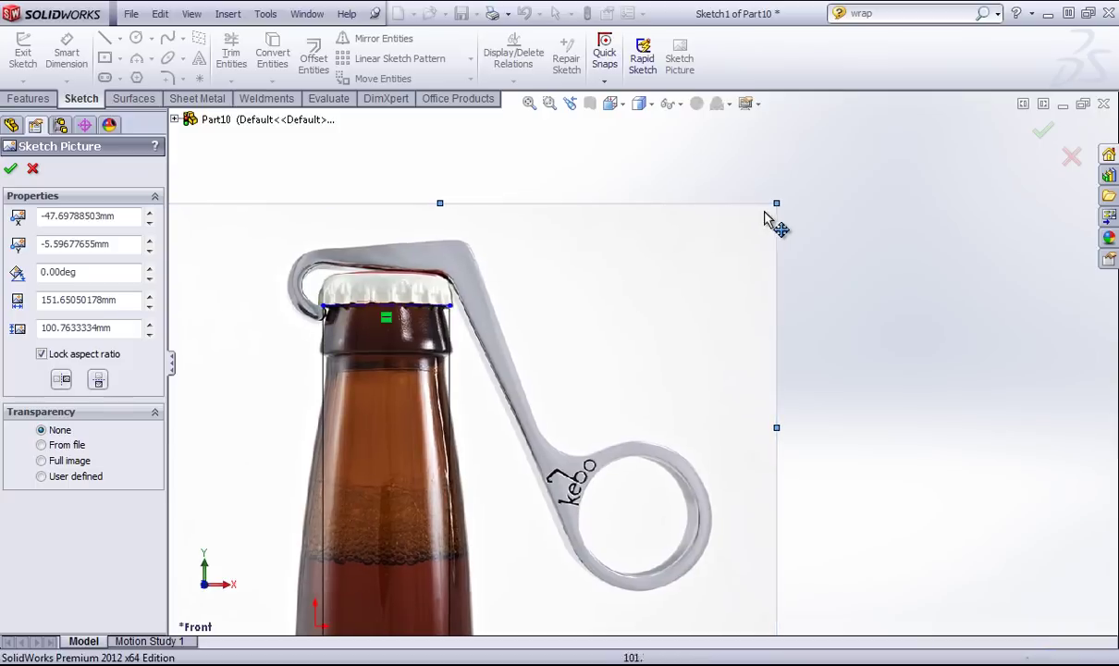
left_click_drag(766, 214, 656, 262)
scroll(642, 362, "up", 3)
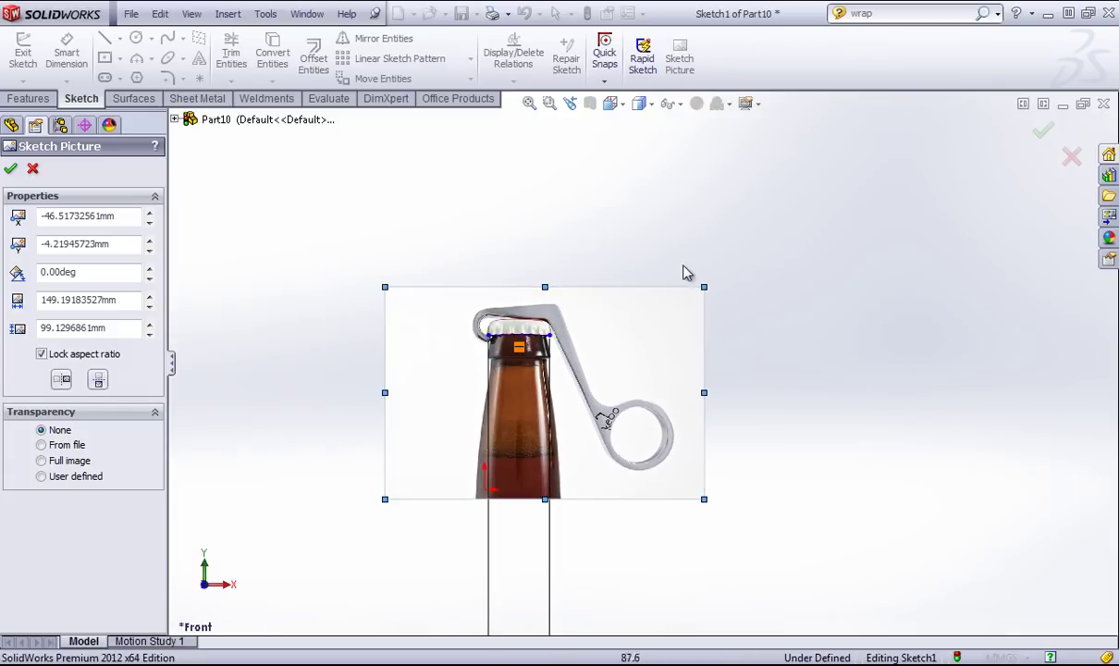
left_click(11, 170)
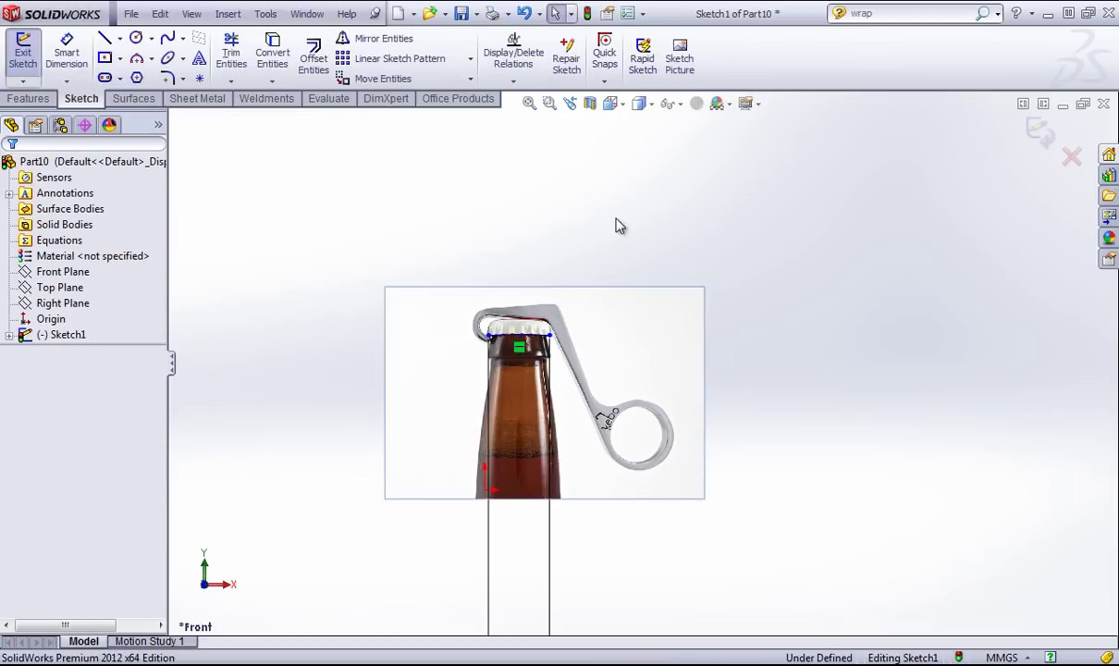
Delete the 28.50 mm construction line along with its dimension
left_click(523, 340)
key("Delete")
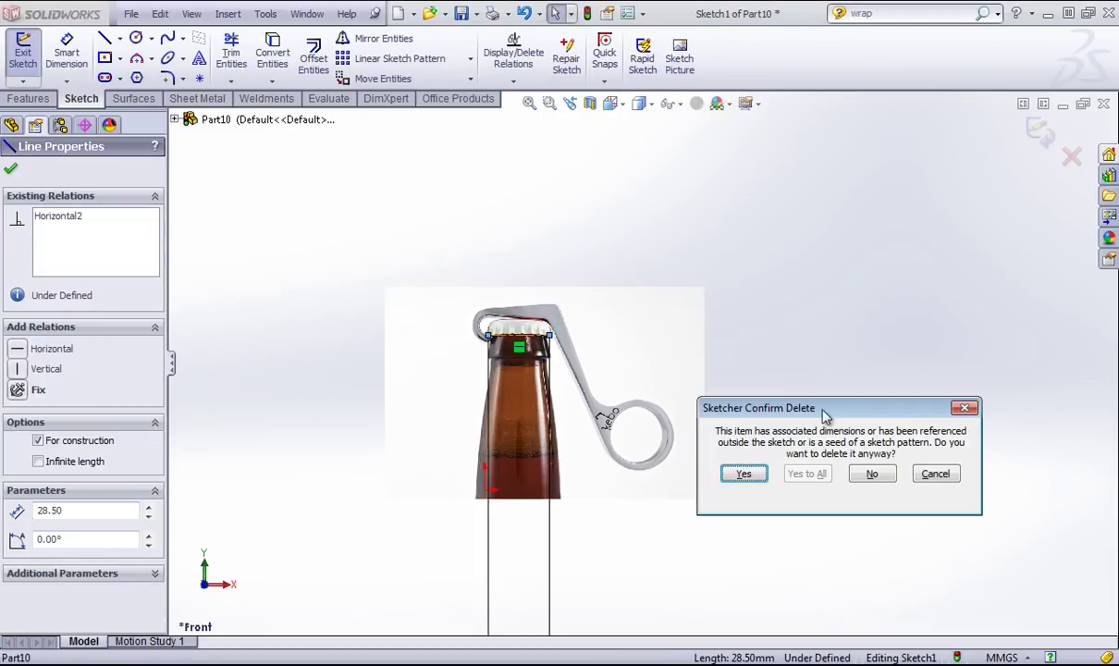
left_click(745, 475)
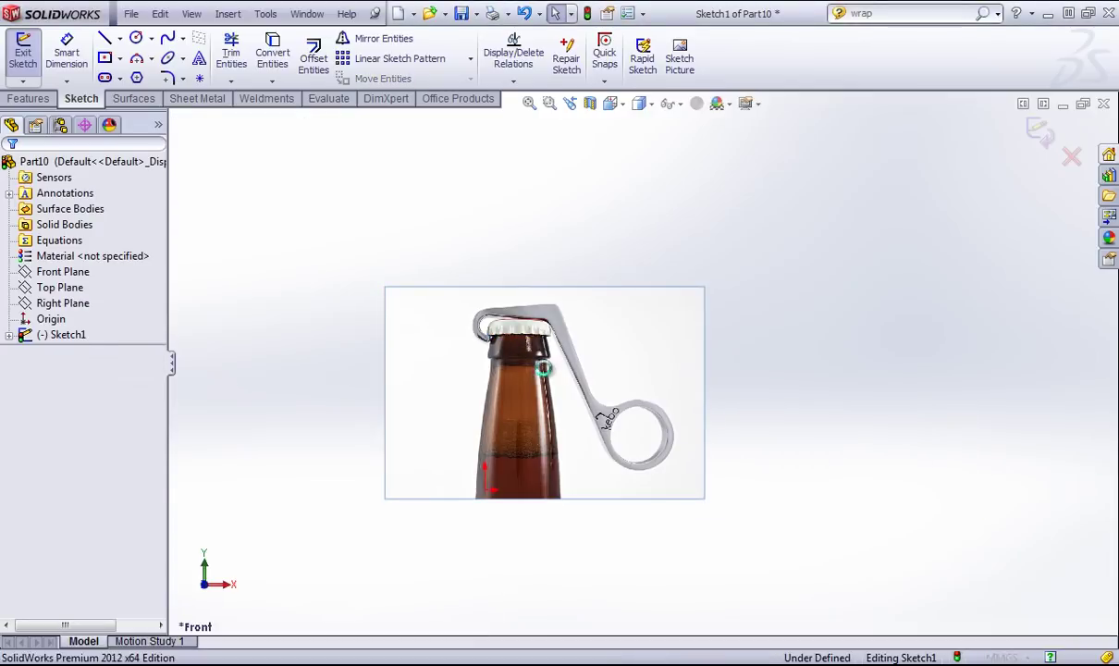
Shift the bottle photo slightly left and down and accept its position
left_click(590, 365)
mouse_move(590, 365)
left_mouse_down()
mouse_move(557, 453)
mouse_move(553, 439)
left_mouse_up()
left_click(1042, 130)
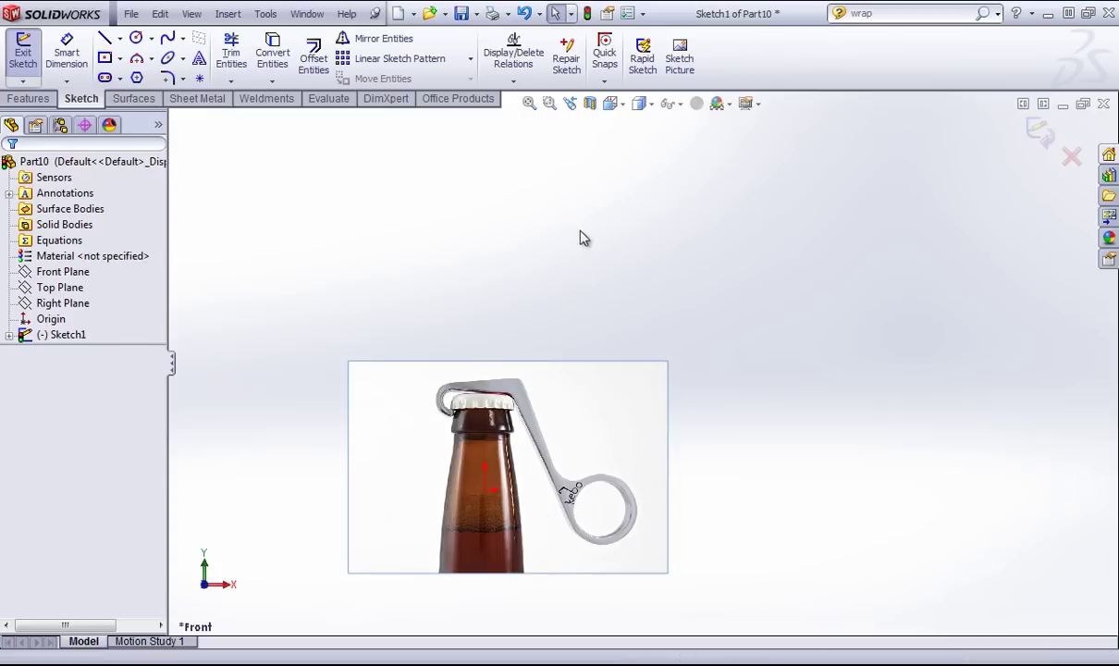
scroll(499, 454, "down", 4)
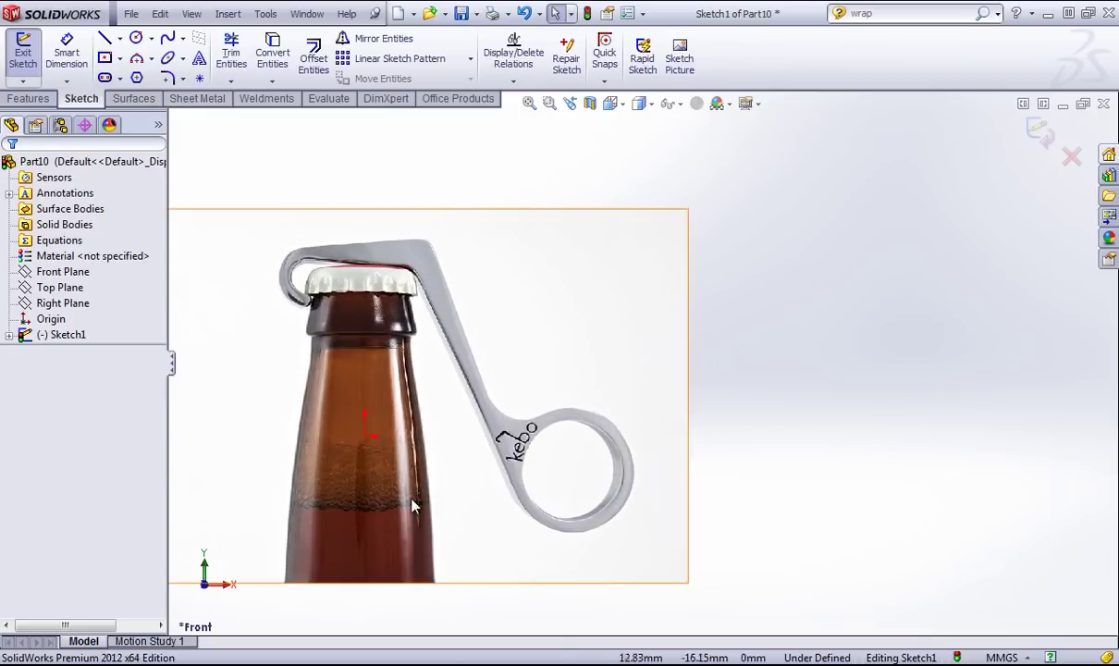
scroll(333, 309, "down", 1)
scroll(650, 464, "up", 1)
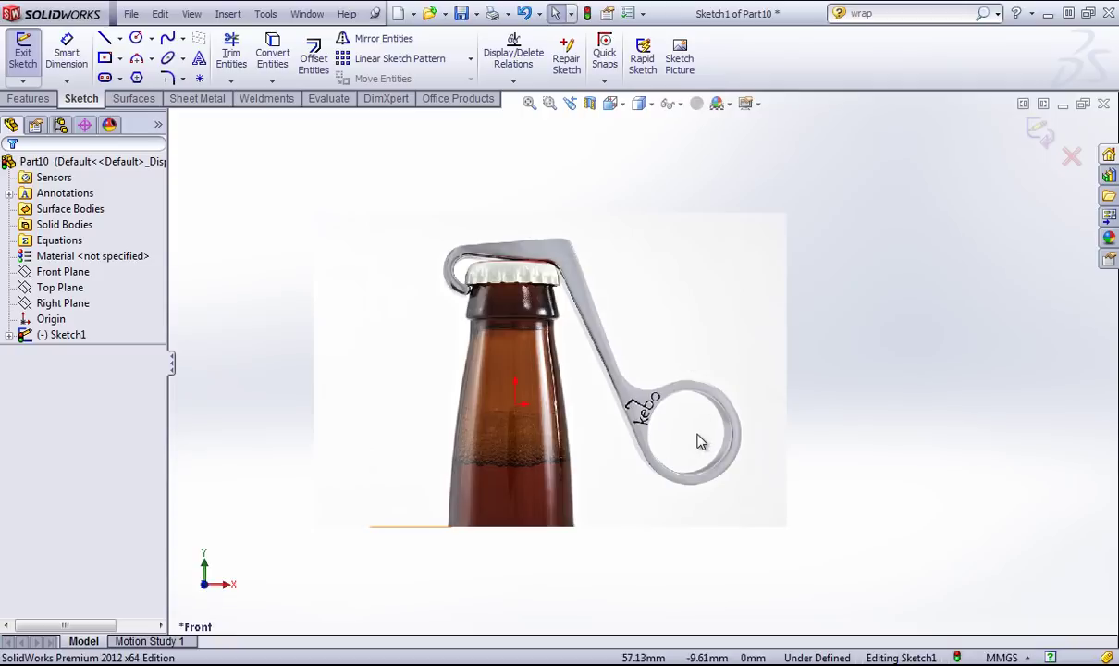
Draw a circle over the opener's ring hole
key("s")
left_click(745, 488)
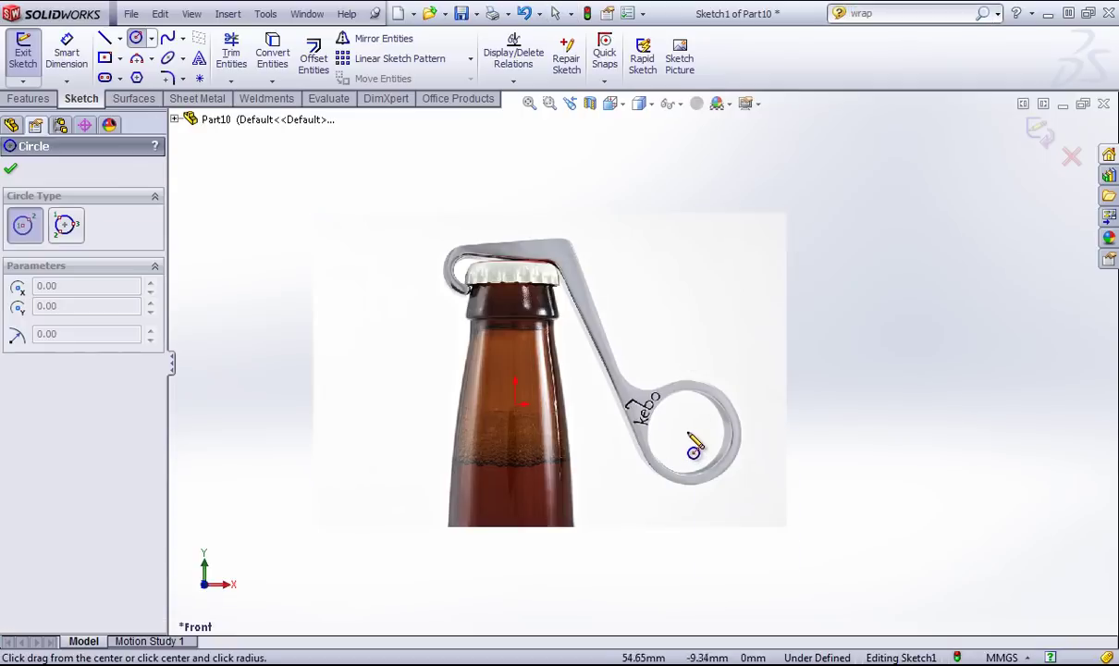
left_click(690, 432)
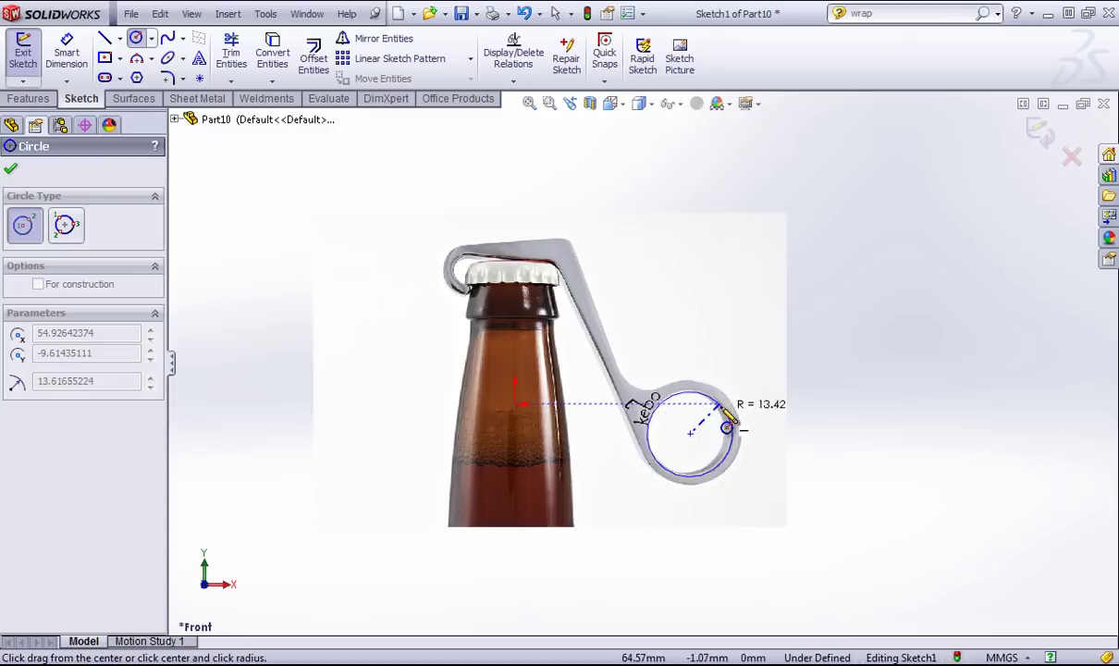
left_click(726, 425)
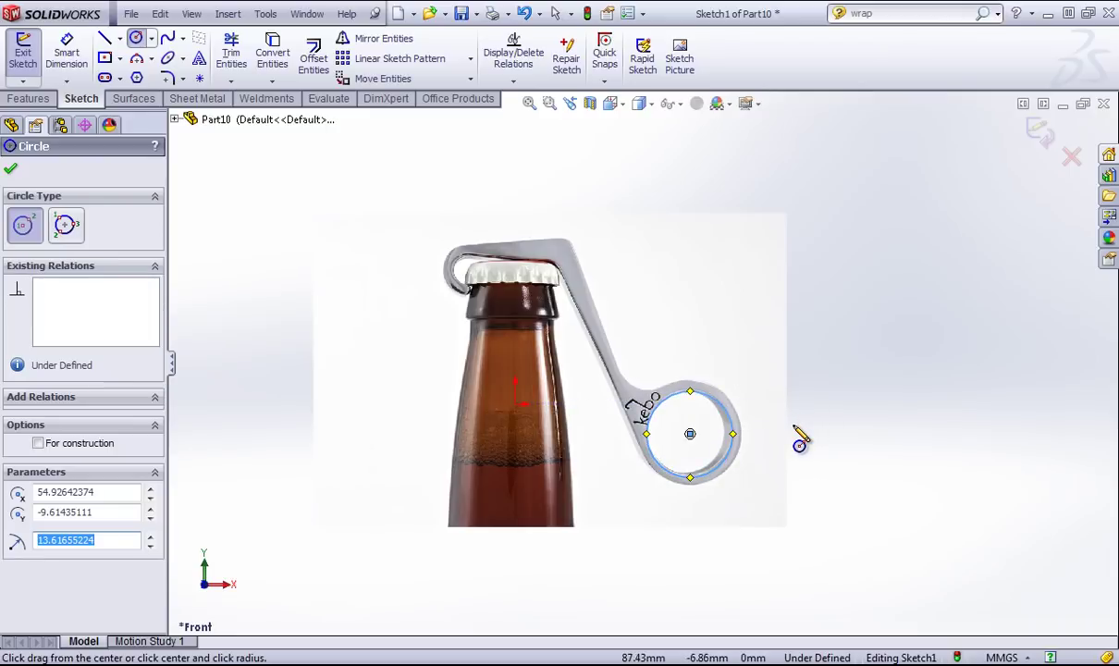
Dimension the ring circle to Ø26 mm
key("s")
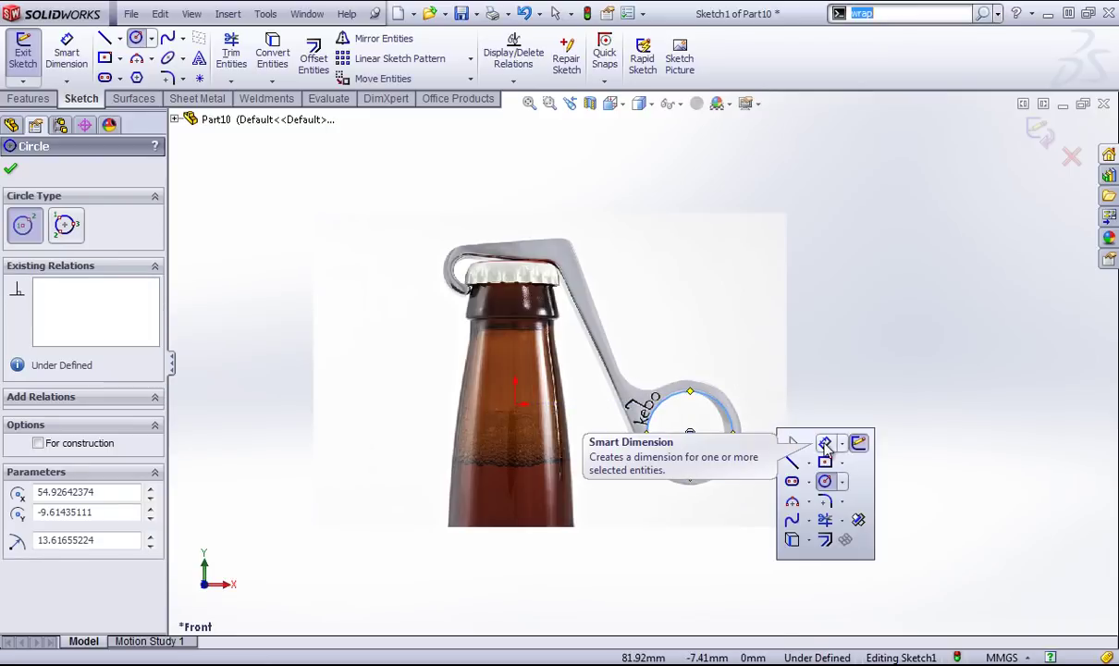
left_click(826, 447)
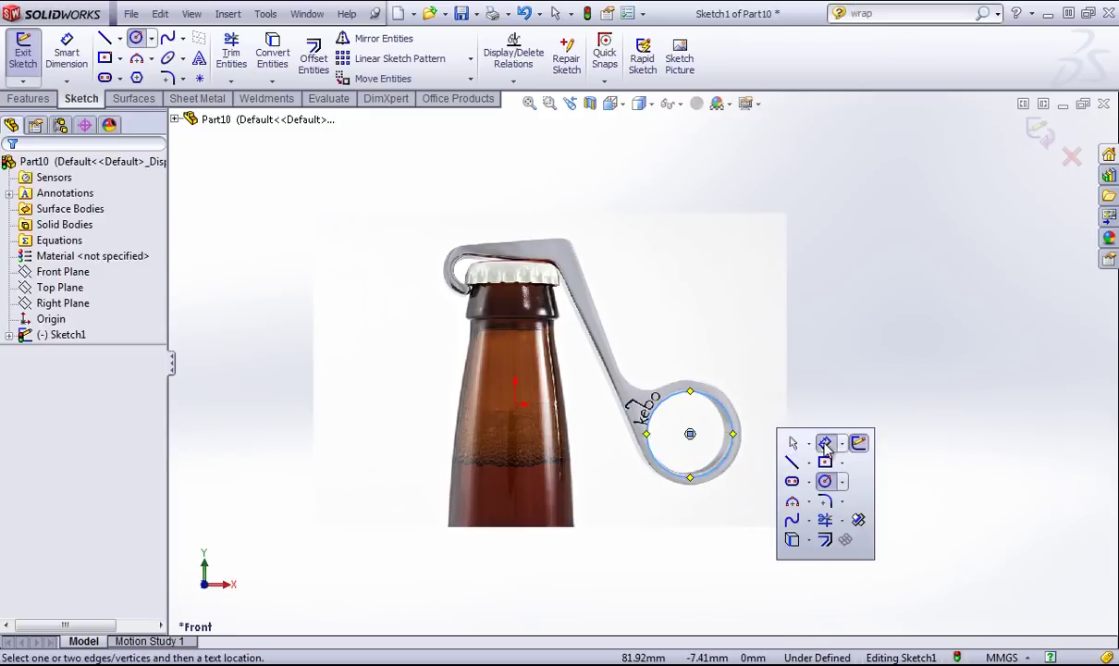
left_click(735, 429)
left_click(832, 432)
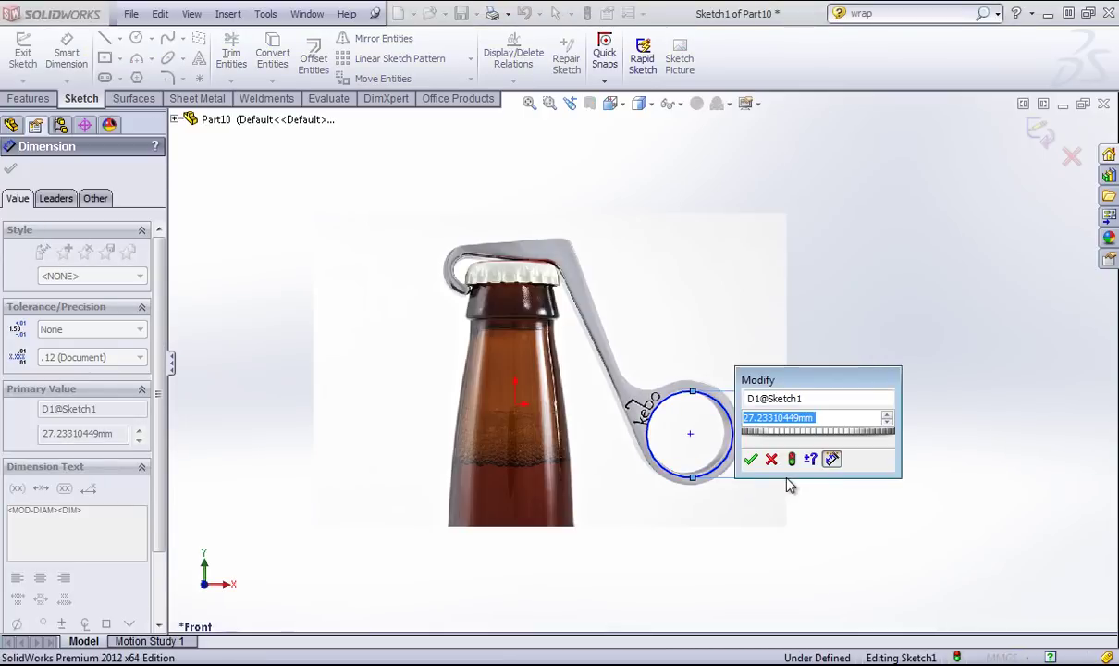
type("26")
key("Return")
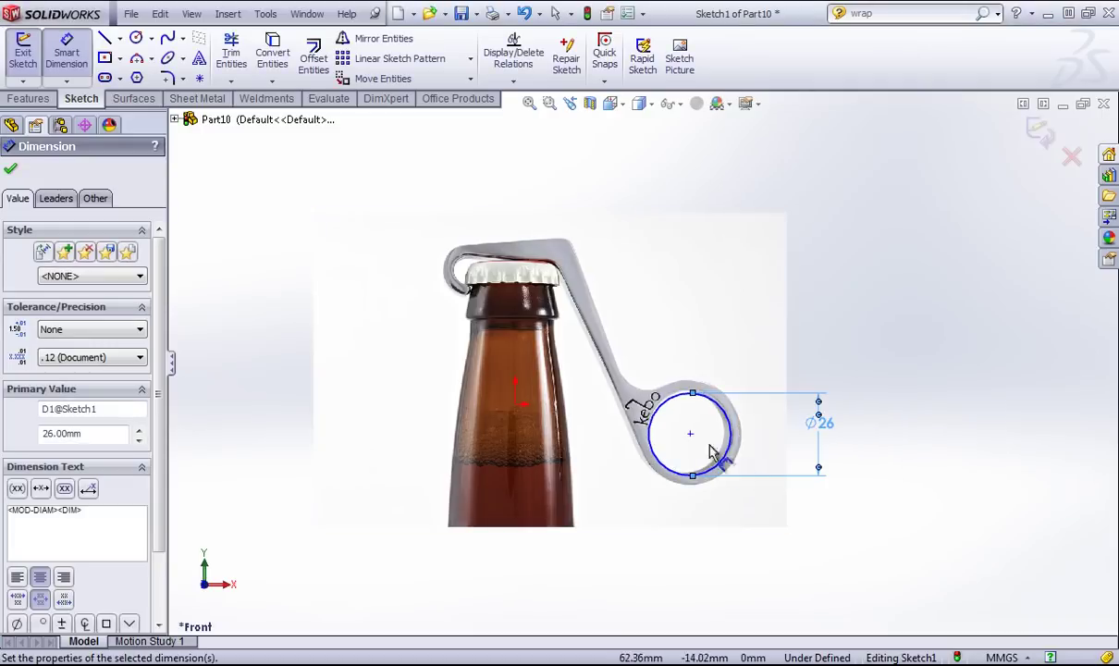
Drag the circle's centre point into the middle of the ring hole
left_click(694, 407)
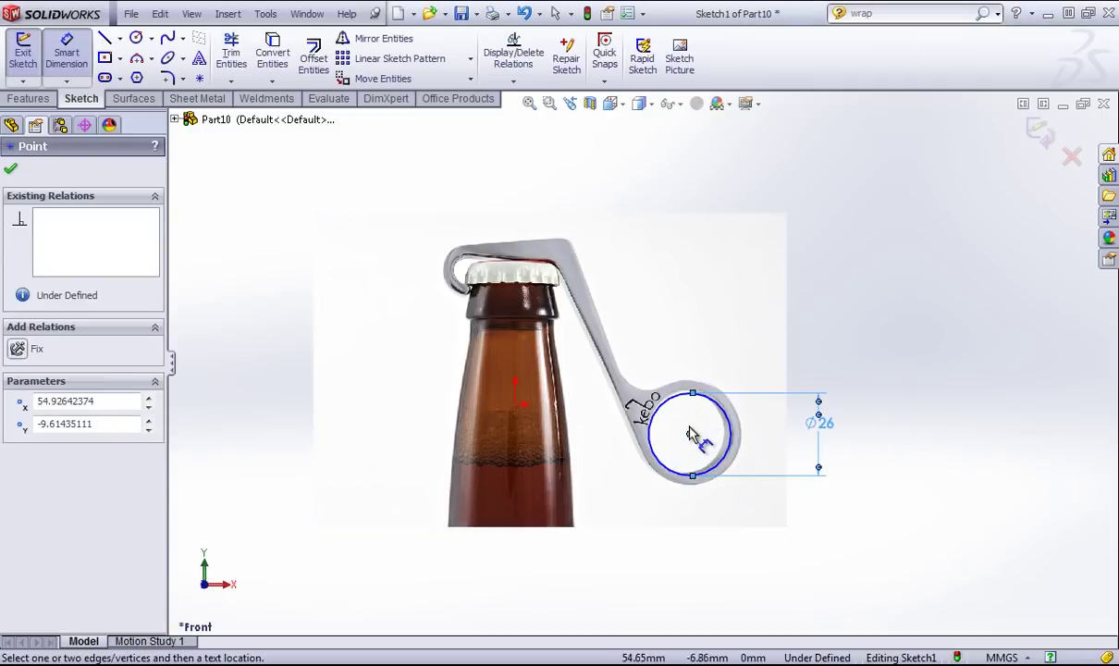
left_click(691, 436)
left_click(679, 345)
right_click(680, 357)
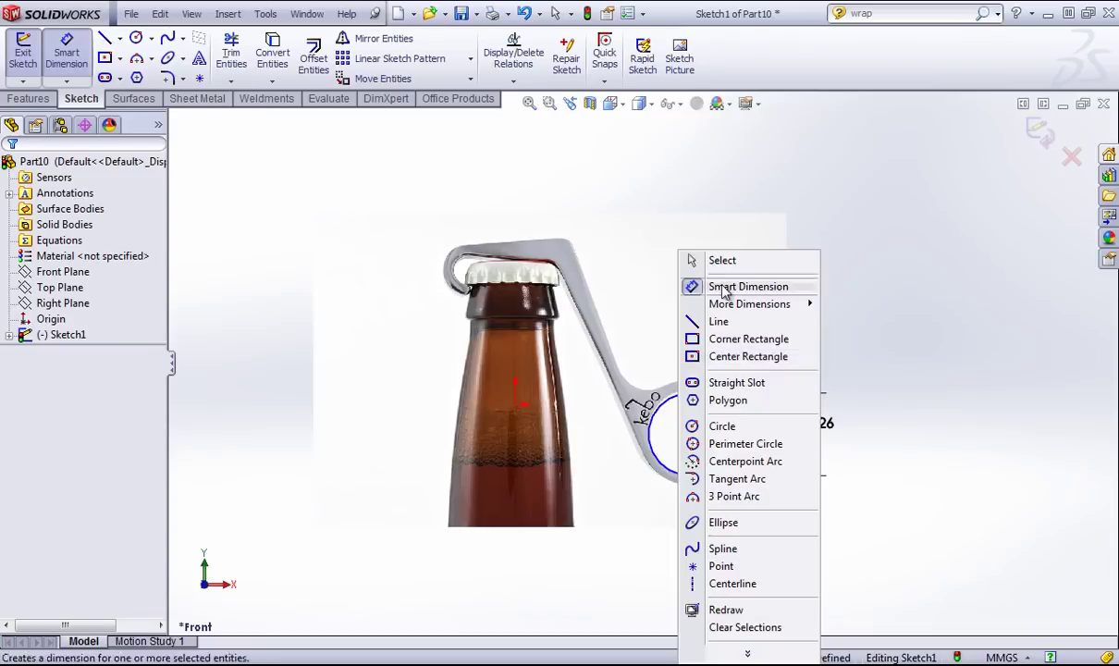
left_click(688, 260)
mouse_move(691, 435)
left_mouse_down()
mouse_move(694, 407)
mouse_move(702, 434)
mouse_move(691, 435)
left_mouse_up()
scroll(704, 430, "down", 2)
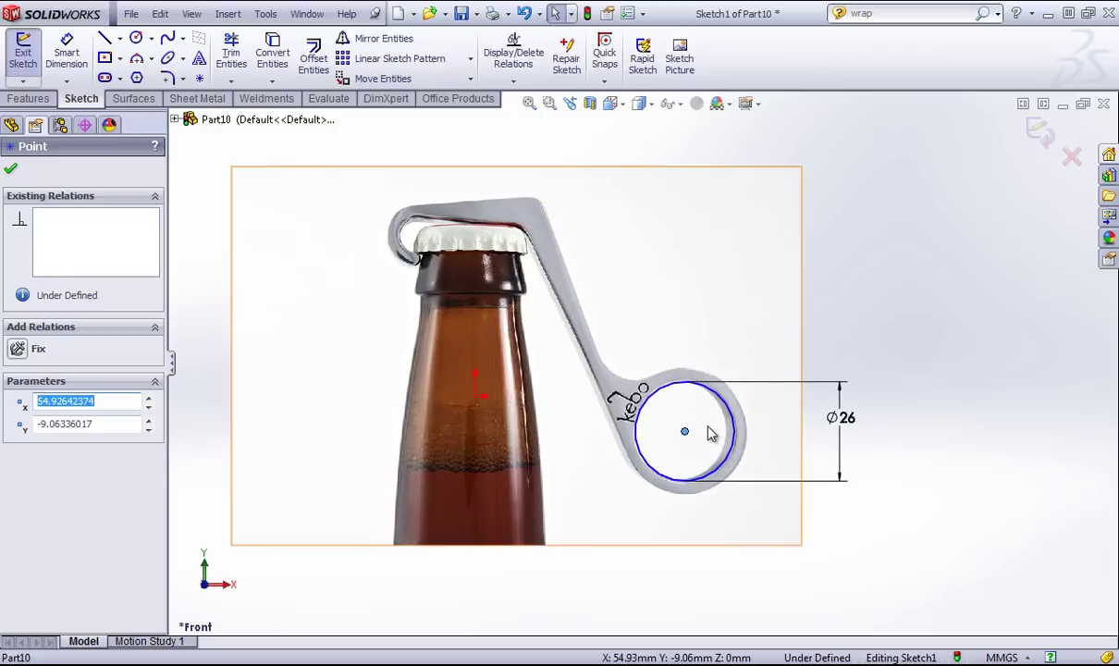
left_click(818, 296)
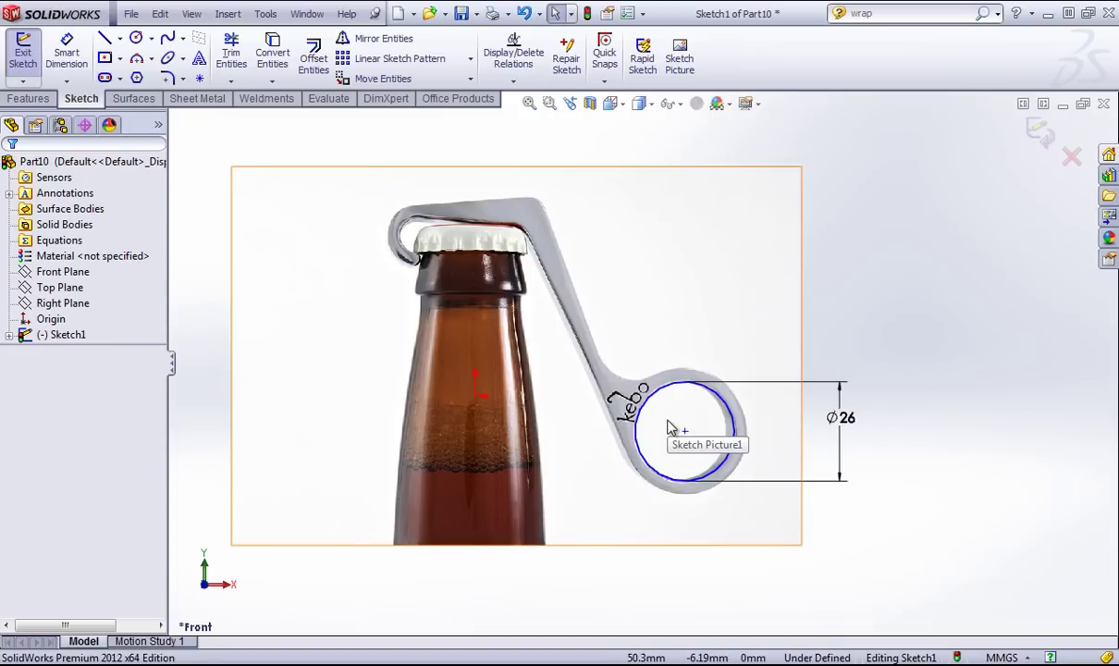
Fully define the sketch, locating the circle centre at 54.93 and 9.06 mm from the origin
right_click(886, 370)
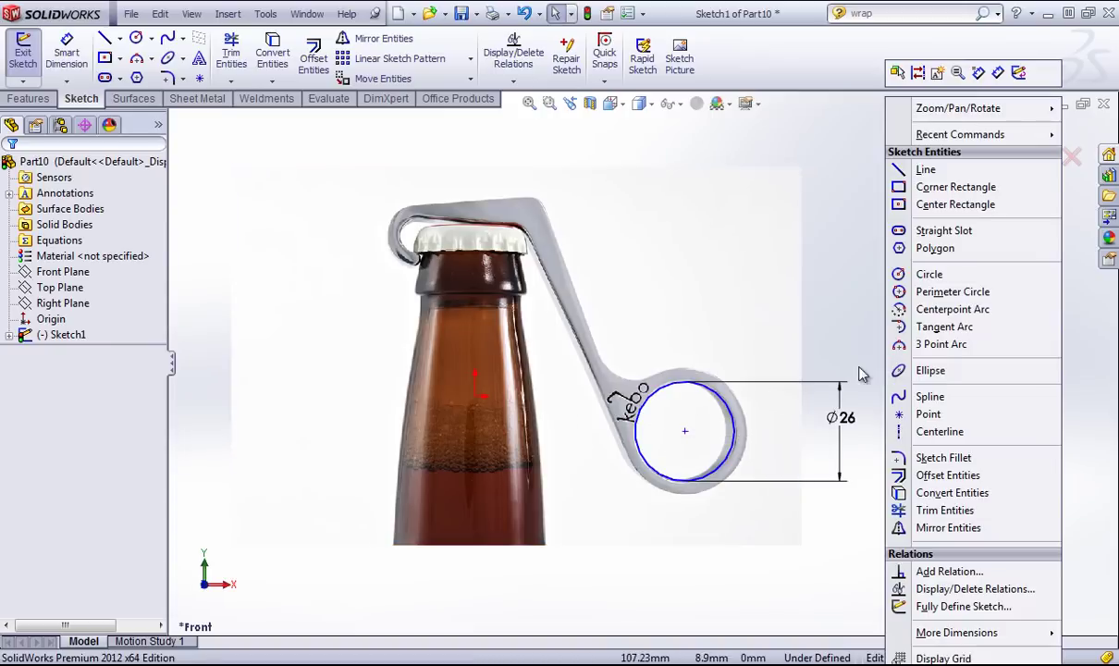
left_click(929, 606)
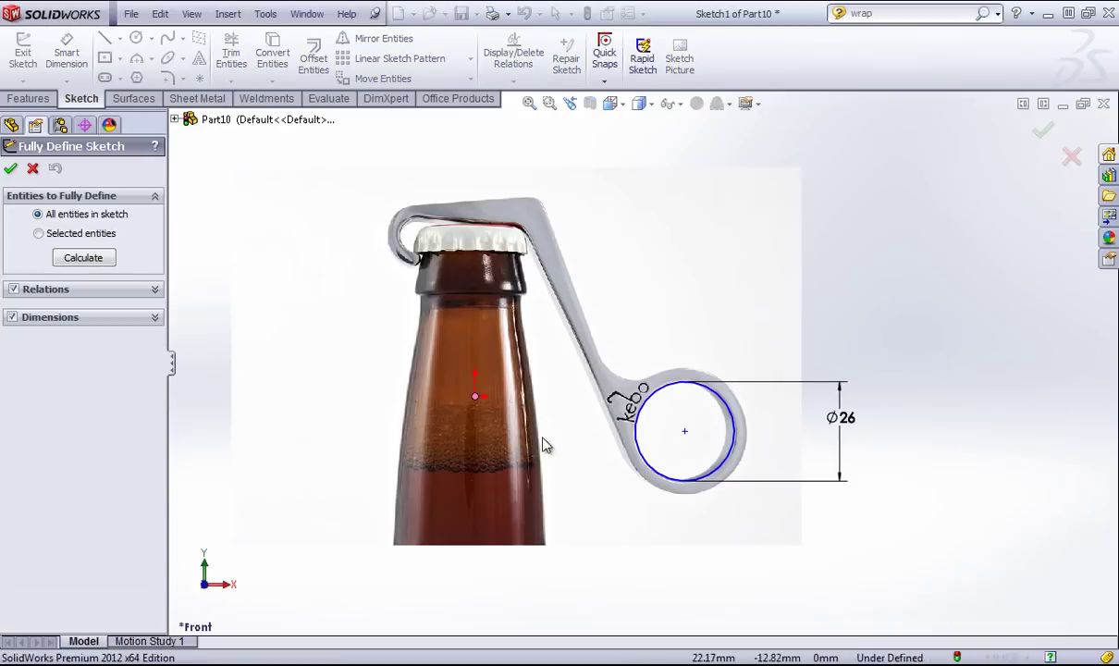
left_click(85, 259)
left_click(12, 170)
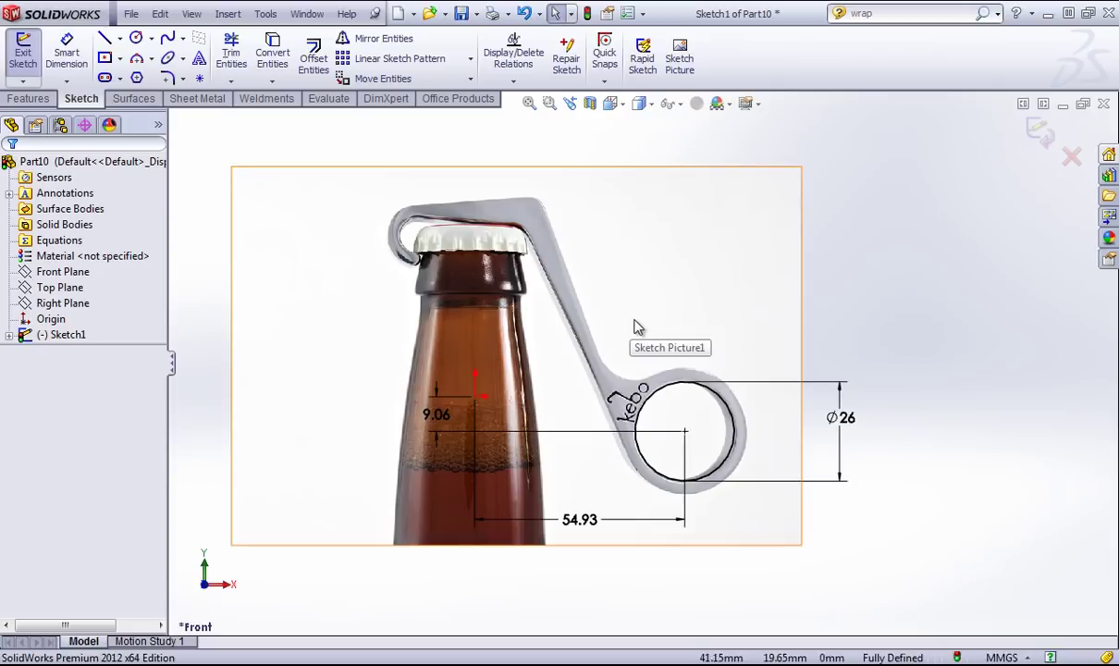
Draw a larger circle on the existing centre around the ring's outer edge
key("s")
left_click(700, 358)
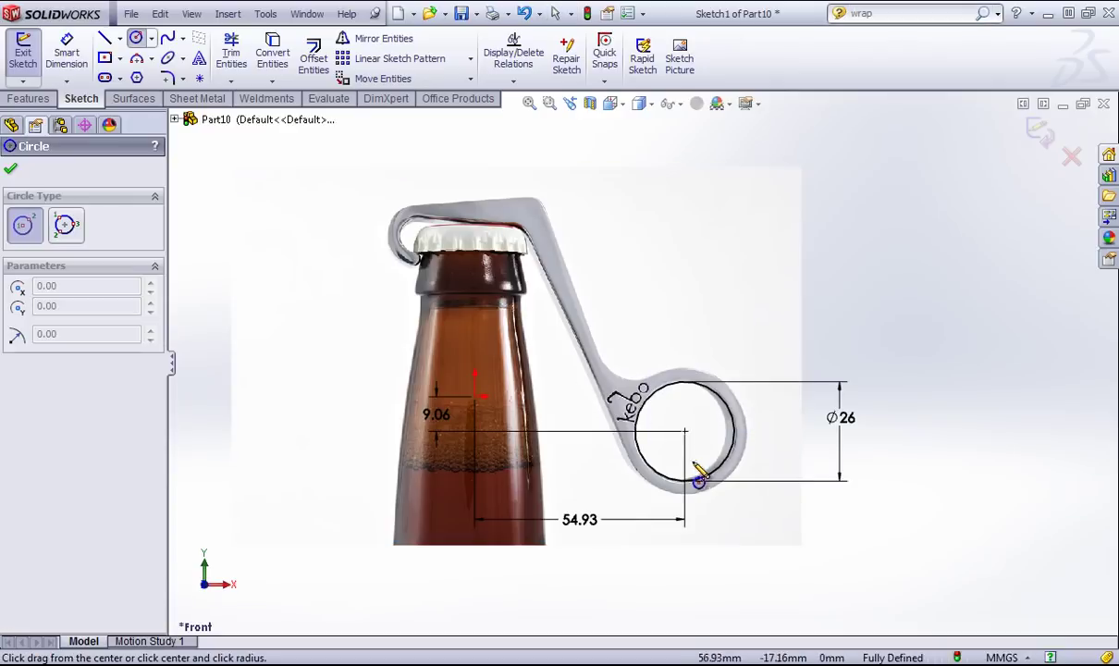
left_click(684, 430)
left_click(704, 378)
Dimension the outer circle, correcting its diameter from 32 to 33 mm
key("s")
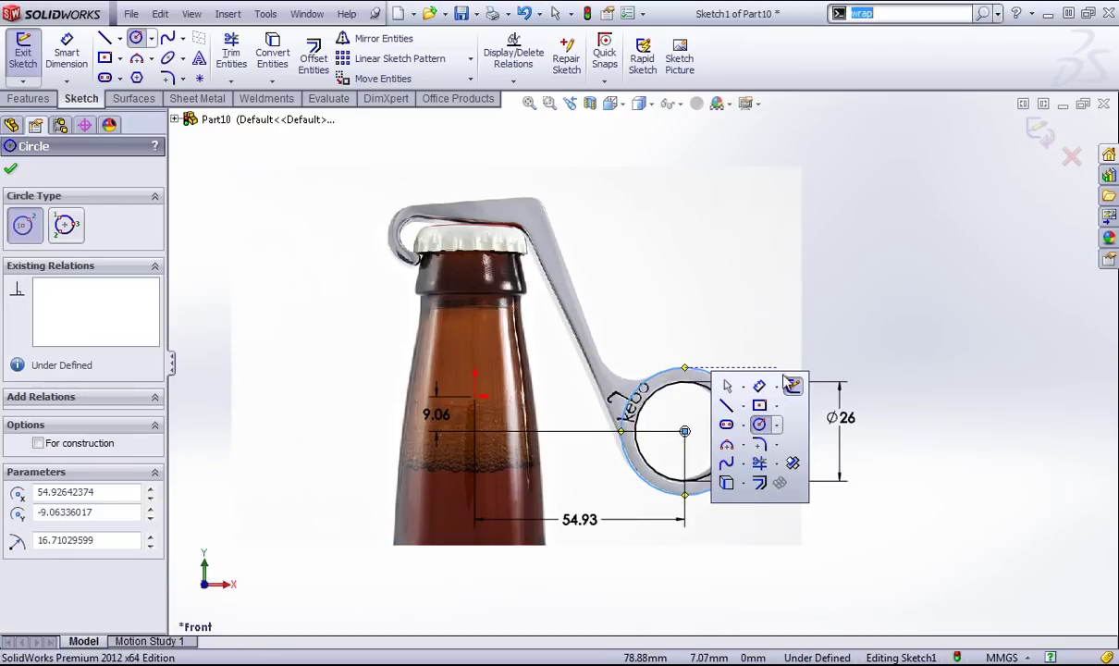
left_click(726, 379)
left_click(726, 379)
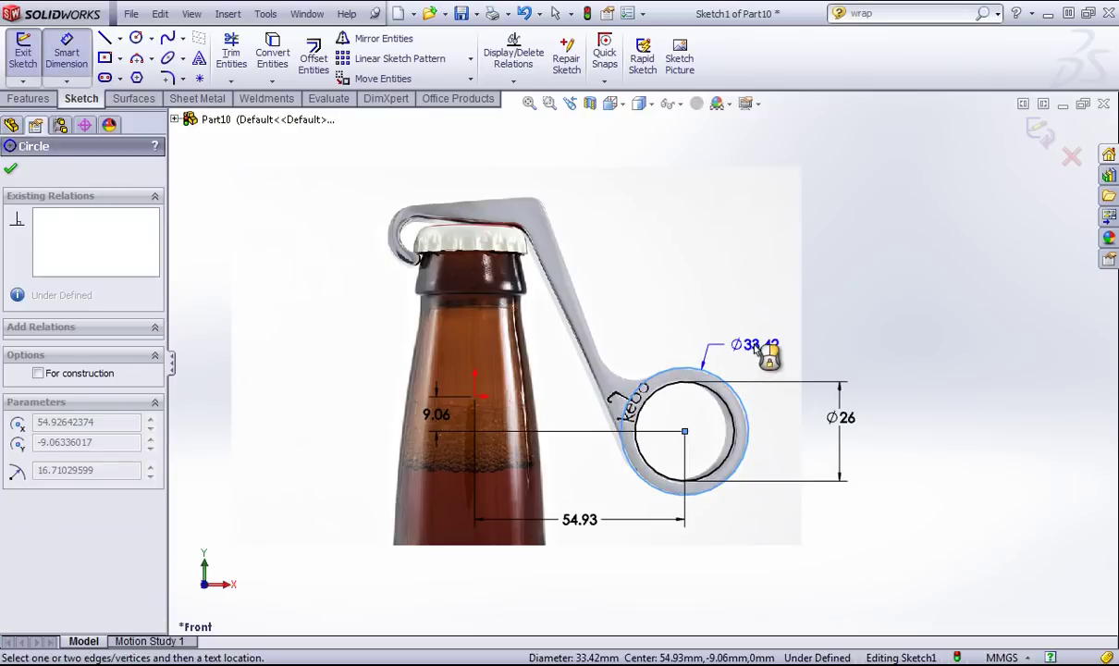
left_click(766, 360)
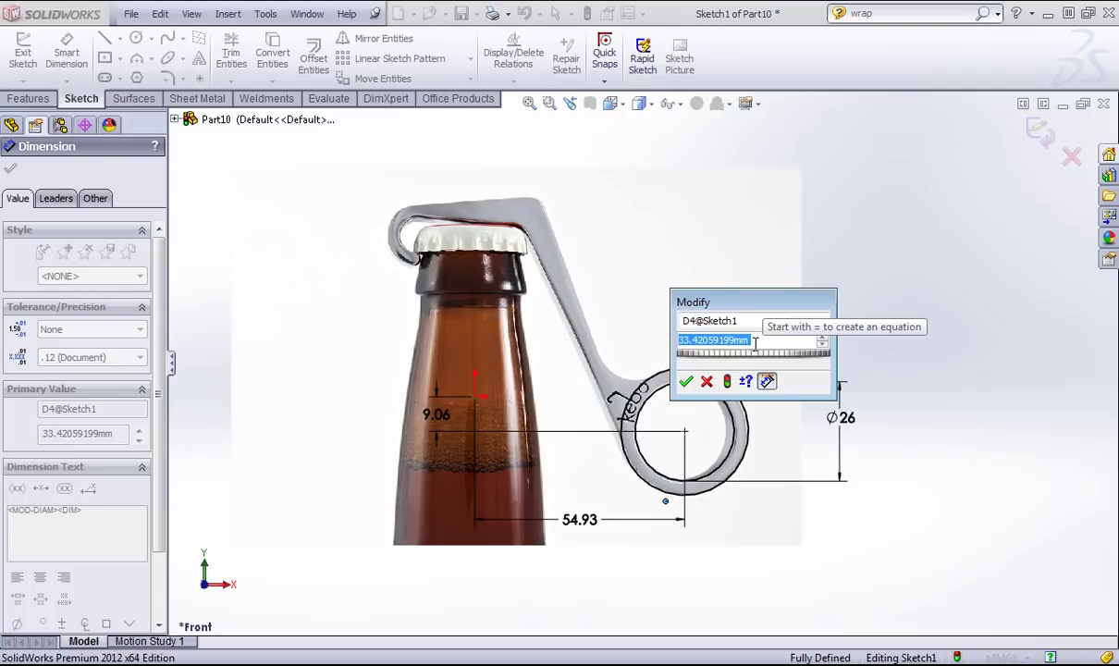
type("32")
key("Return")
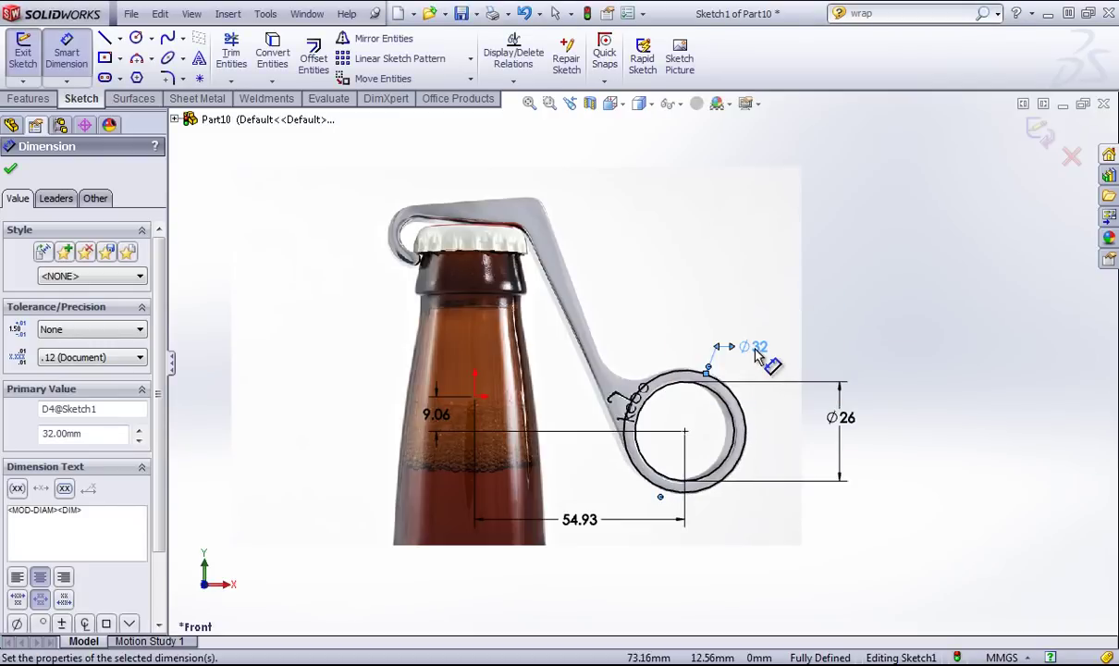
double_click(755, 352)
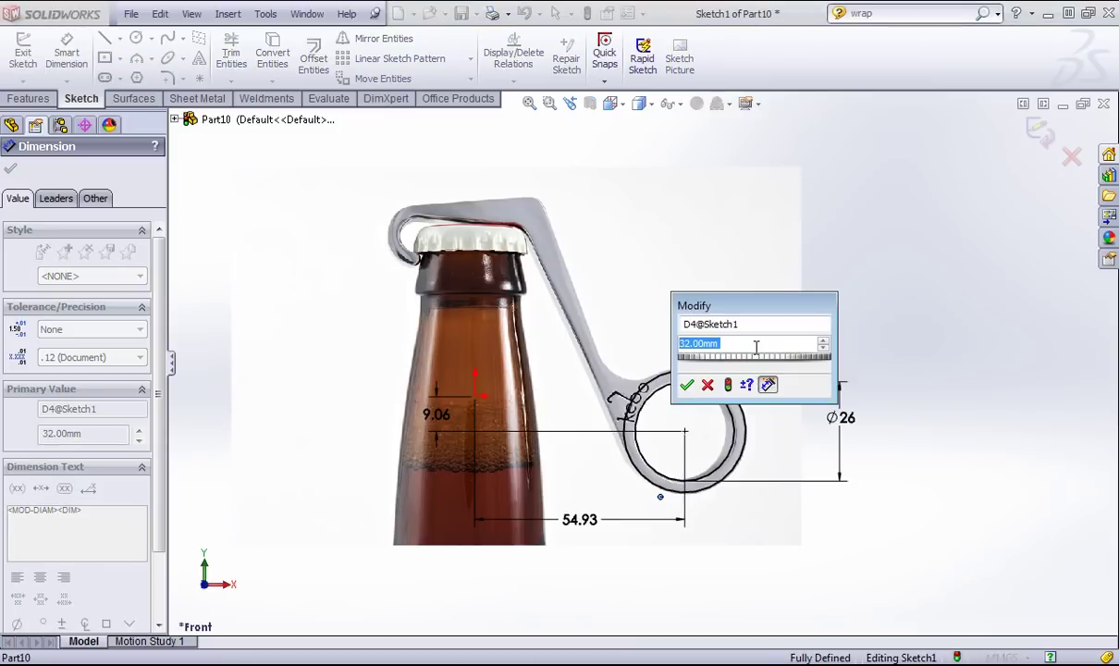
type("33")
key("Return")
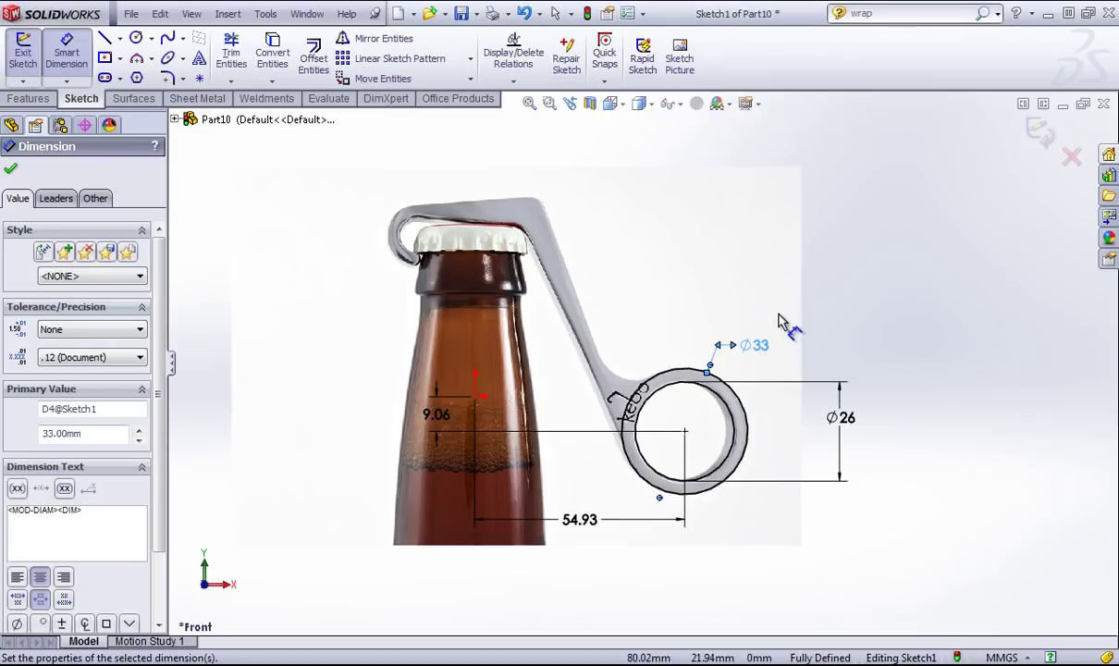
key("Escape")
Trace a line up from the outer ring, then the cap top and hook tip with tangent arcs
key("s")
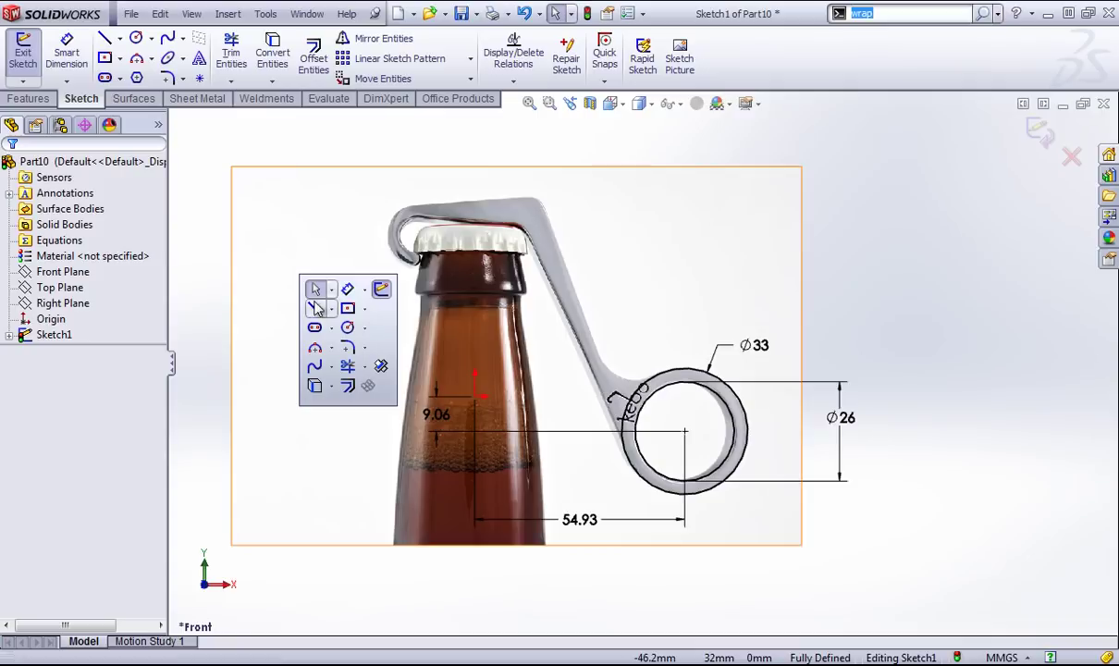
left_click(315, 293)
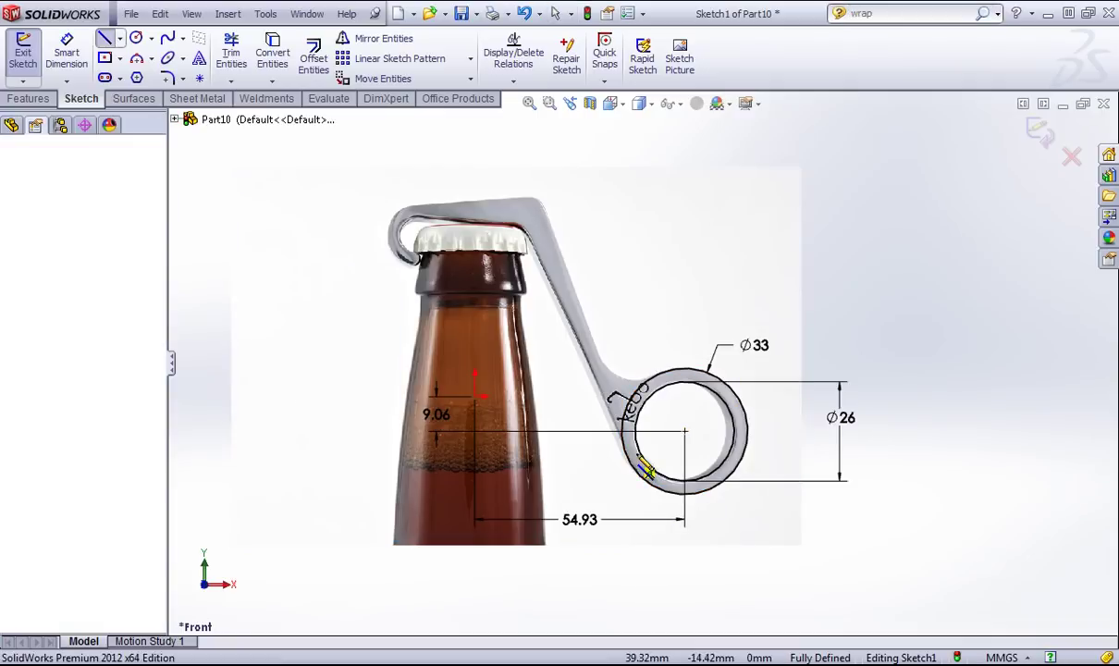
left_click(621, 442)
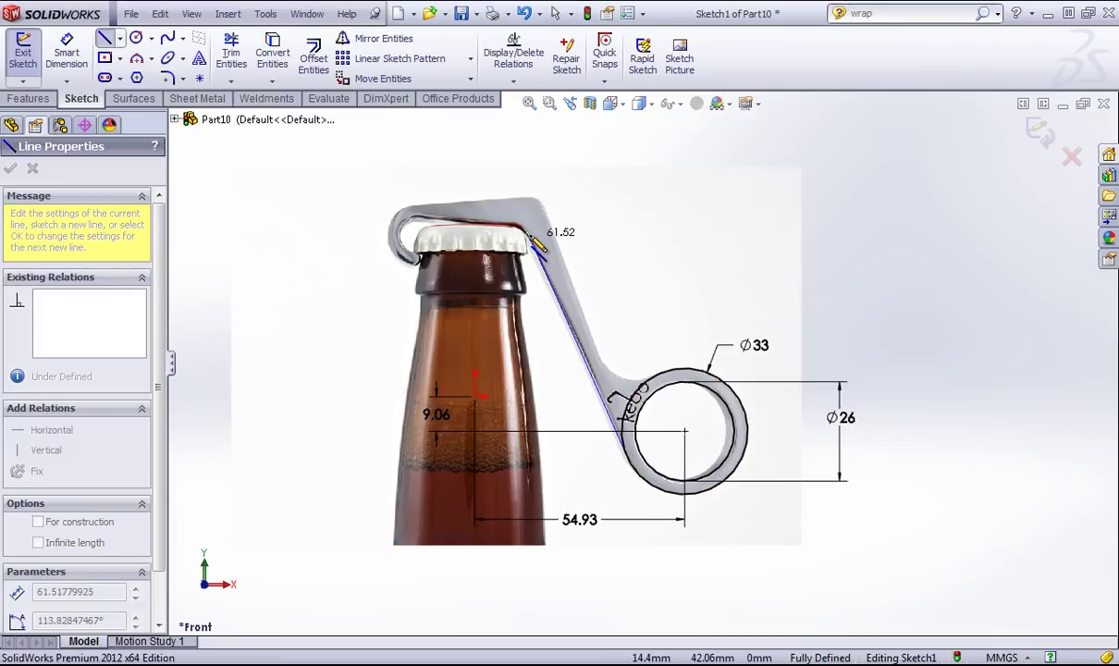
left_click(534, 242)
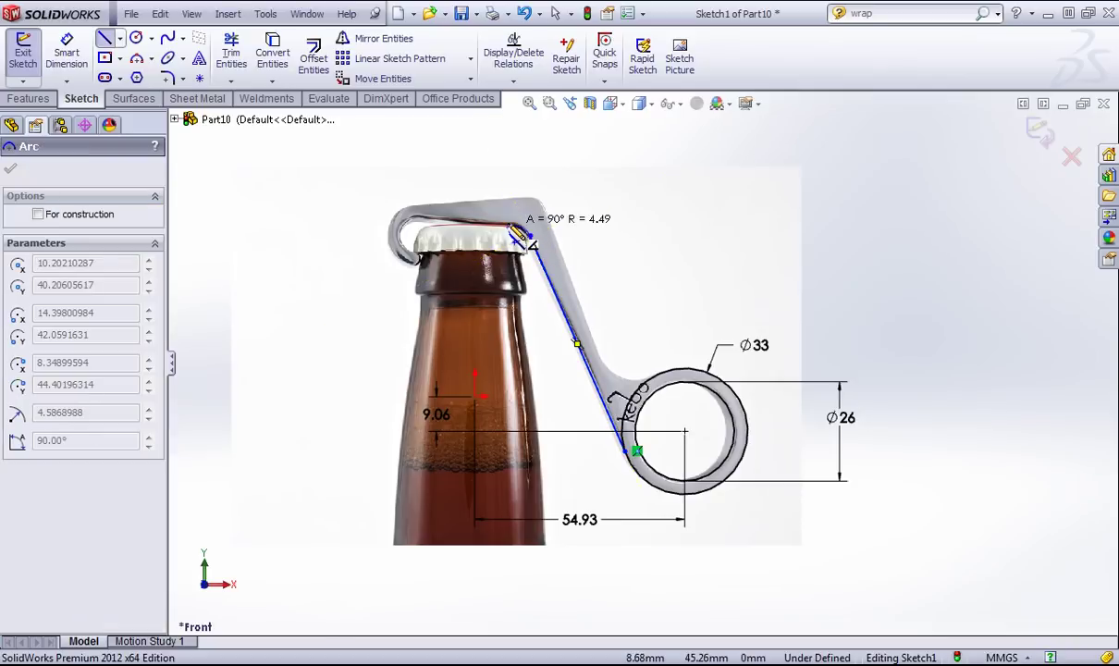
scroll(532, 236, "down", 3)
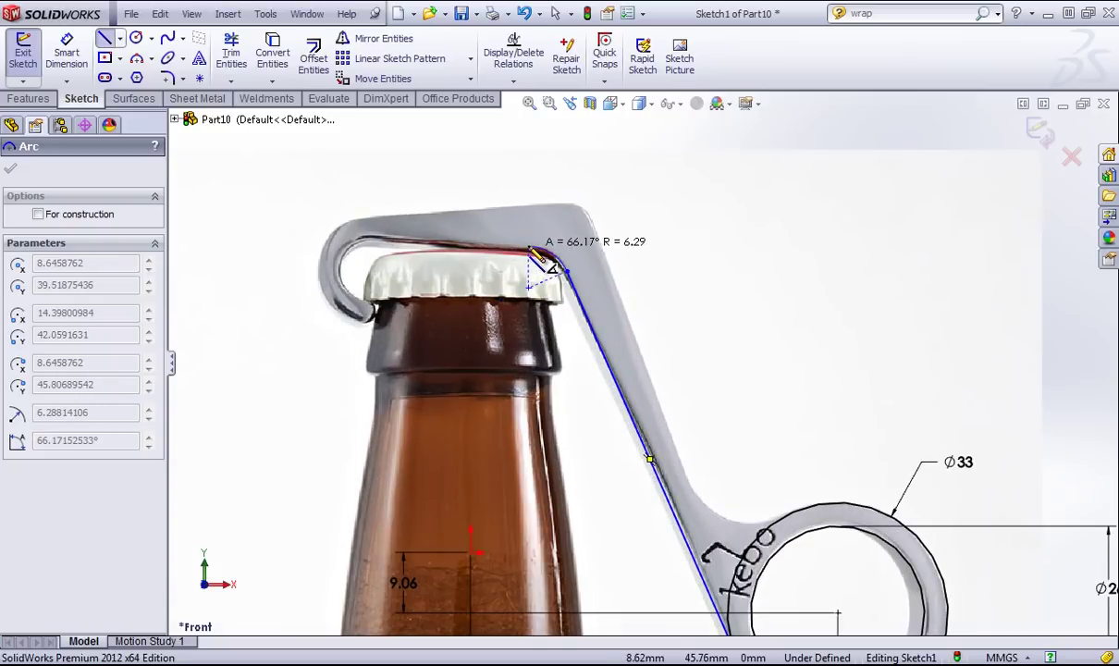
left_click(538, 254)
left_click(525, 248)
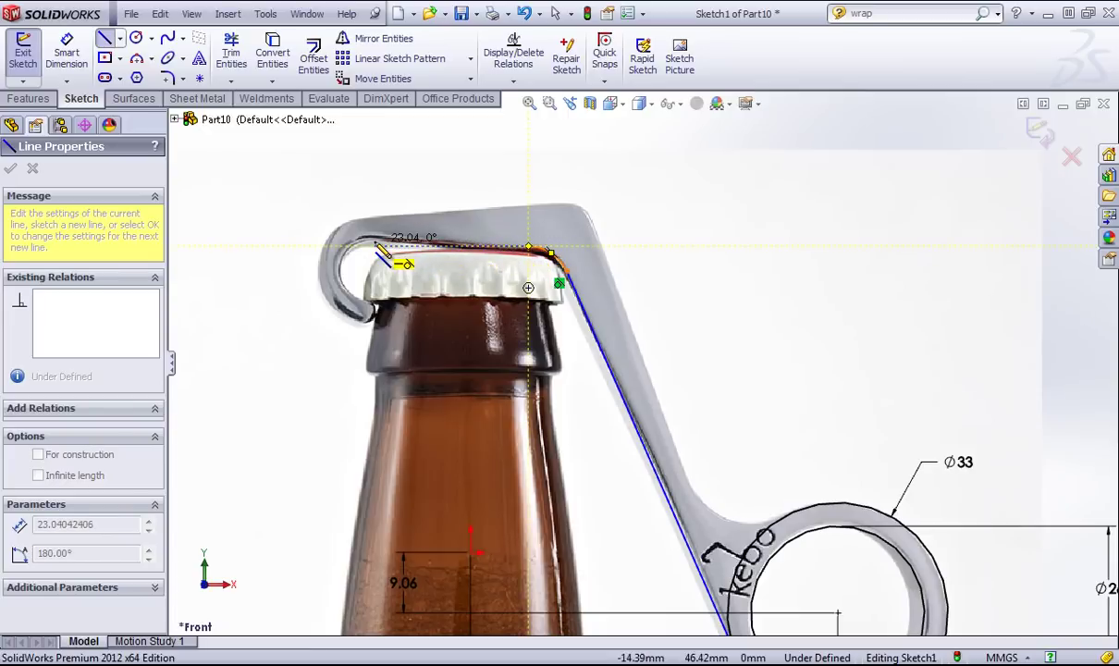
left_click(377, 246)
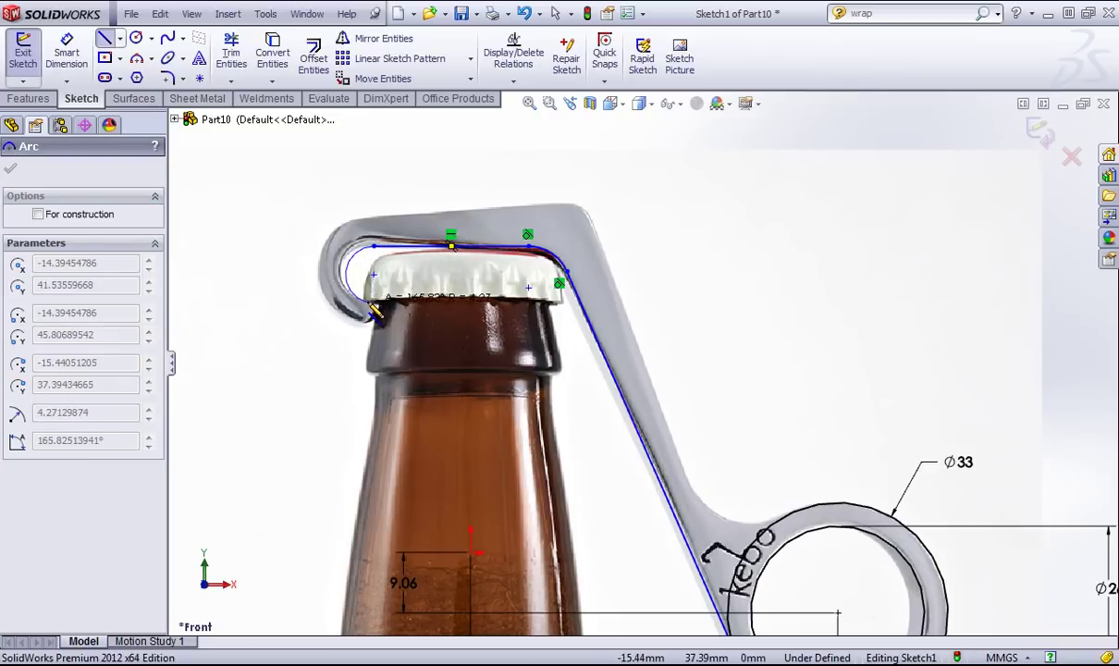
left_click(374, 311)
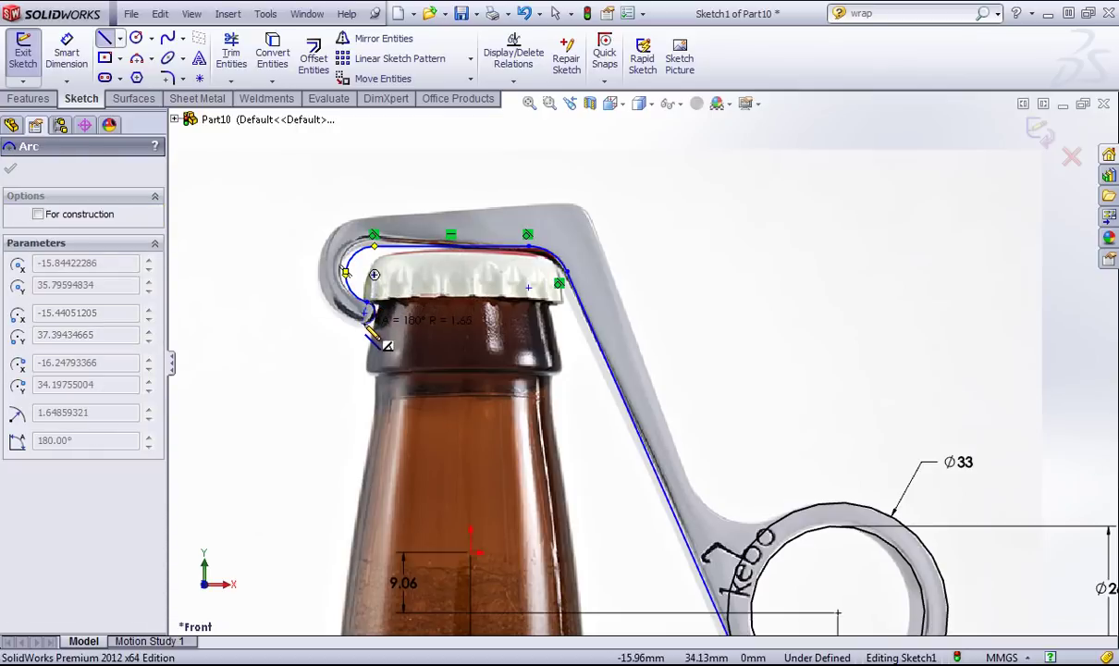
left_click(366, 317)
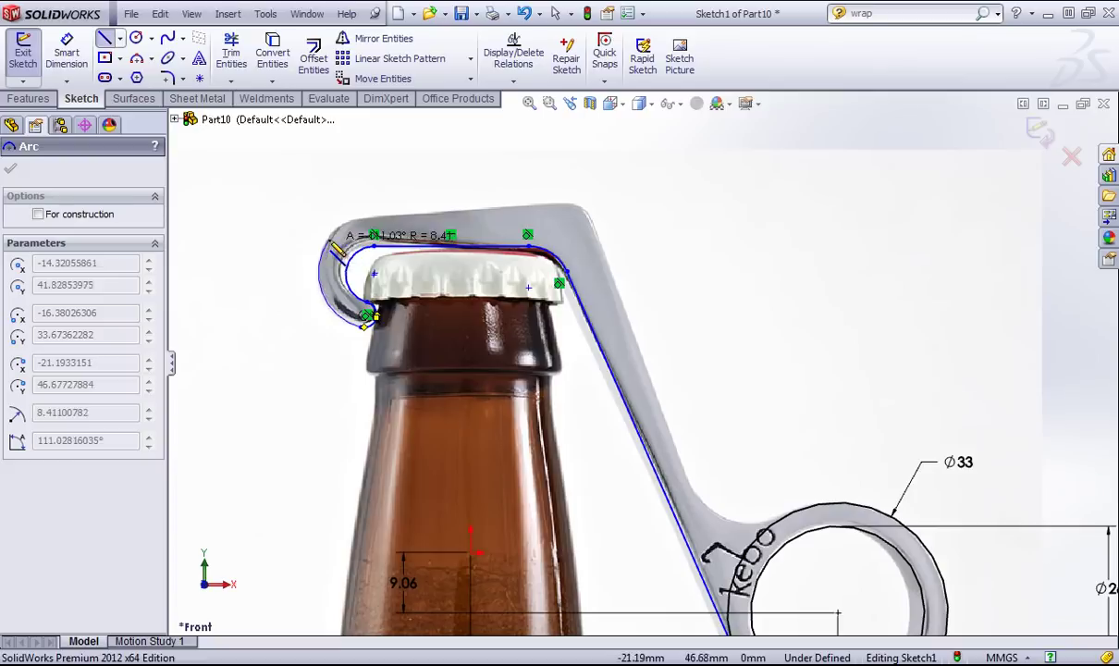
Trace the hook's outer curve, top edge, rounded corner and handle edge back to the ring
left_click(367, 216)
left_click(566, 203)
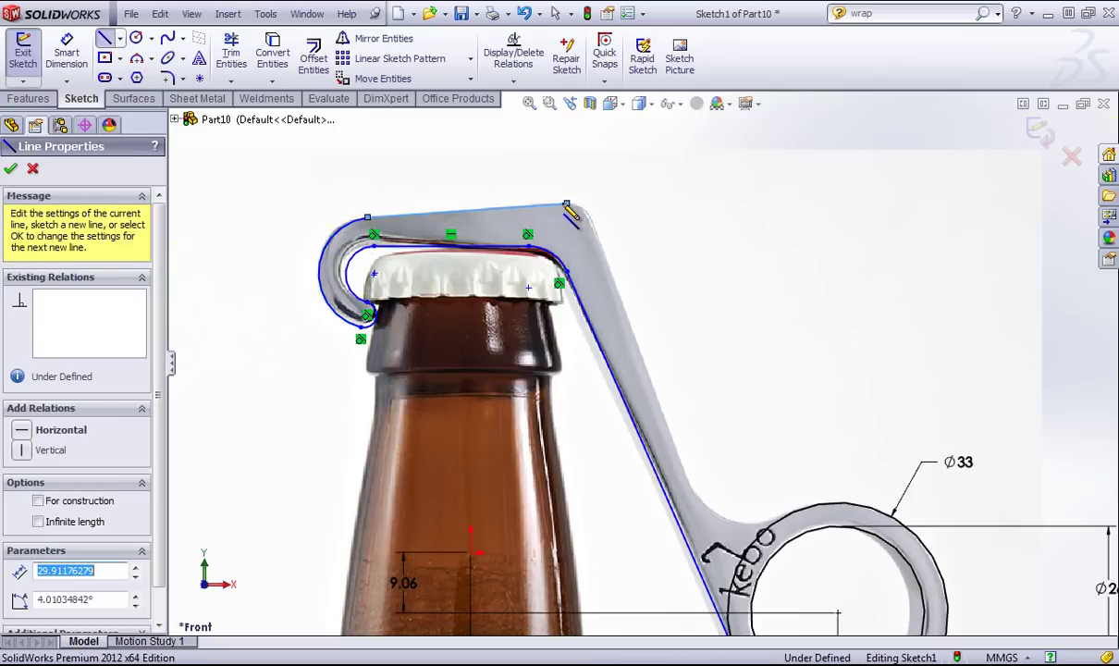
left_click(586, 212)
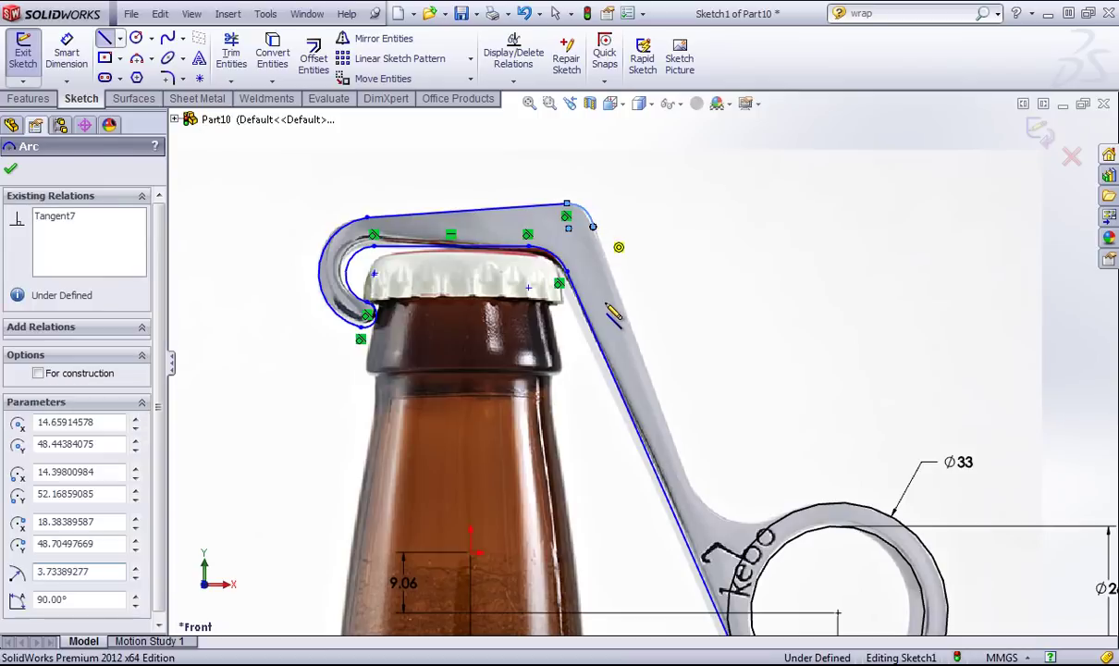
left_click(698, 494)
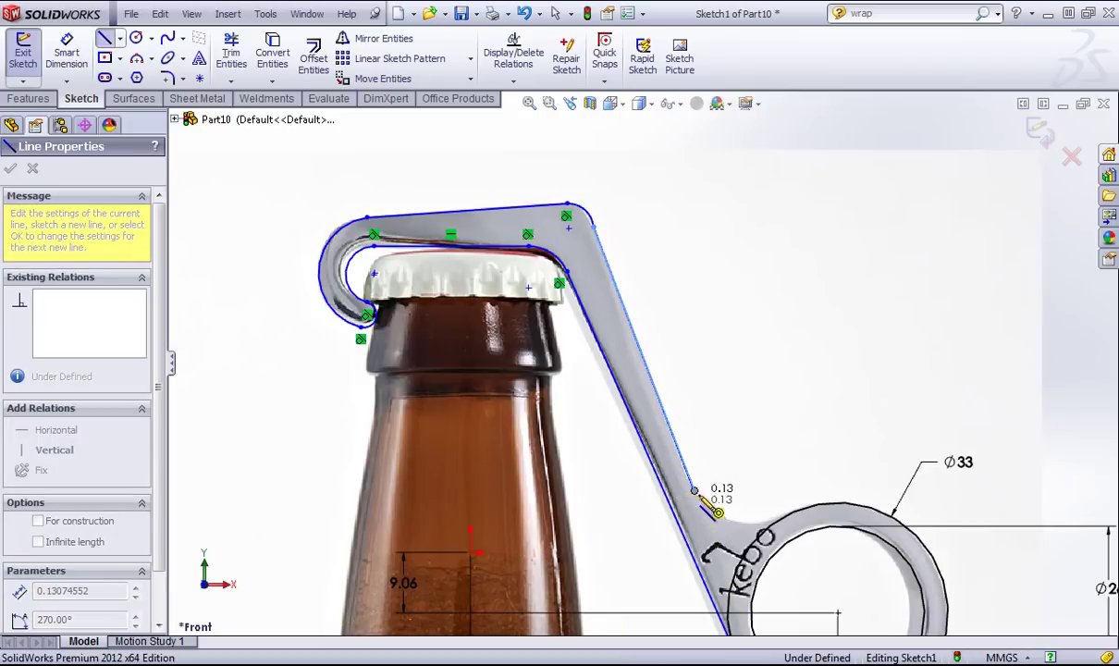
left_click(797, 530)
right_click(784, 454)
Pair the hook's outer arc with the top edge line for a tangent relation
left_click(838, 243)
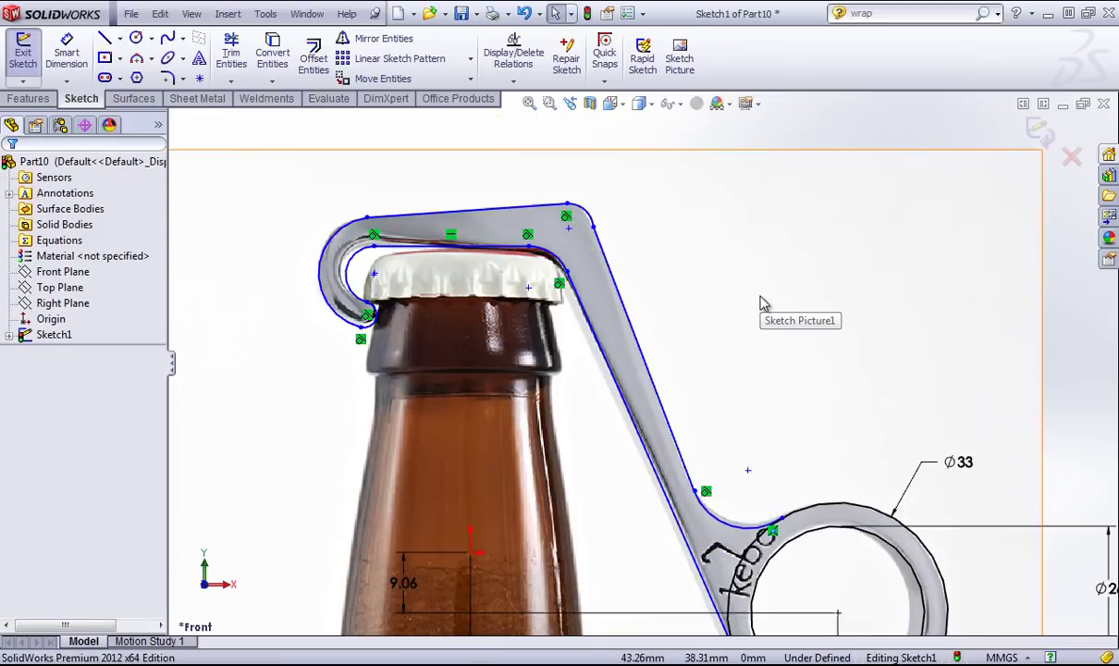
left_click(335, 226)
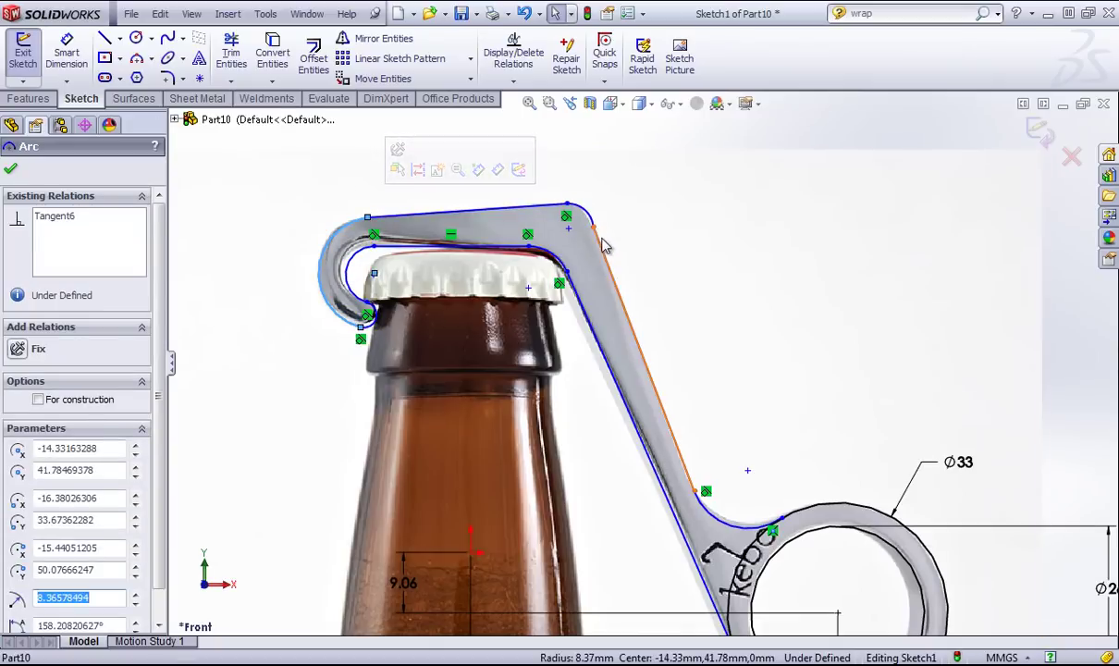
left_click(386, 223, "ctrl")
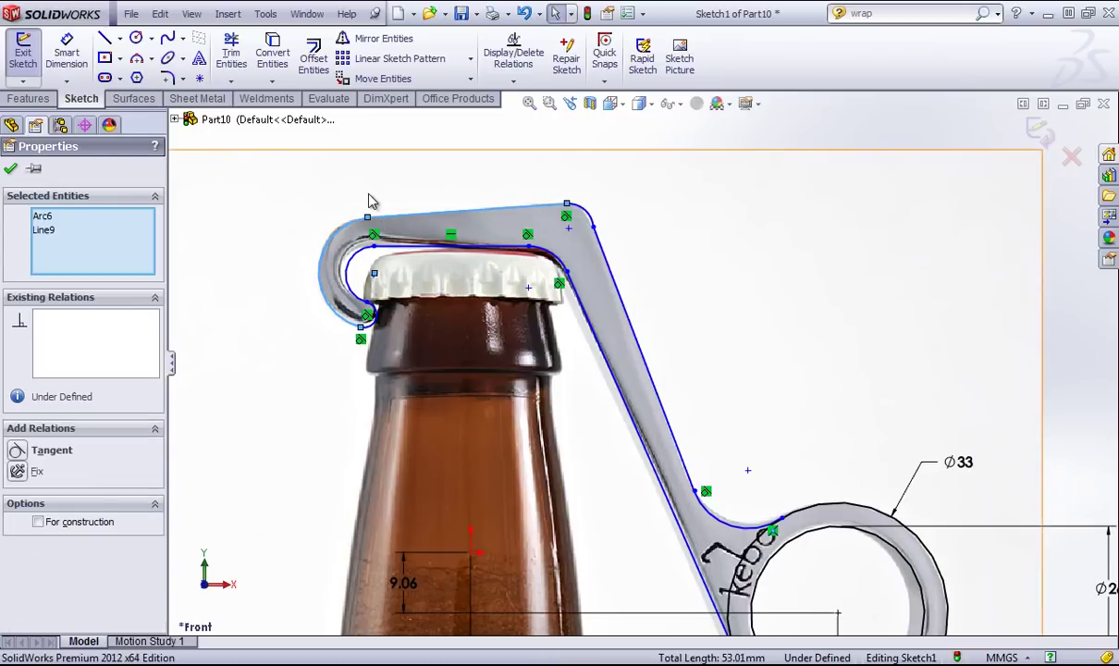
left_click(369, 201)
left_click(369, 222)
left_click(371, 218, "ctrl")
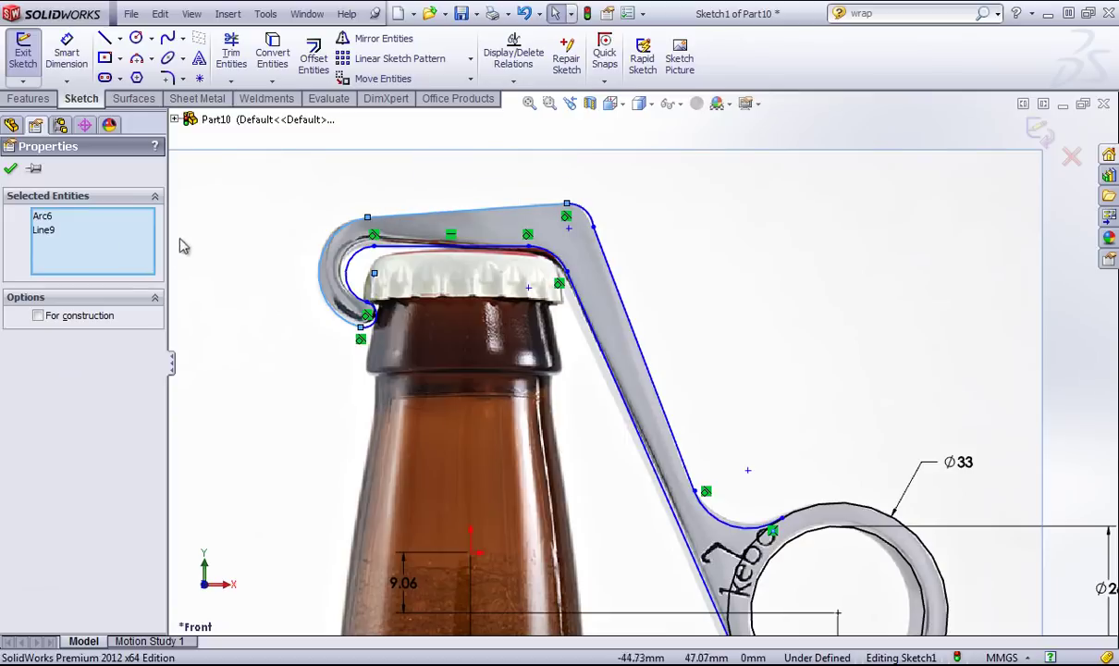
left_click(368, 140)
left_click(343, 231)
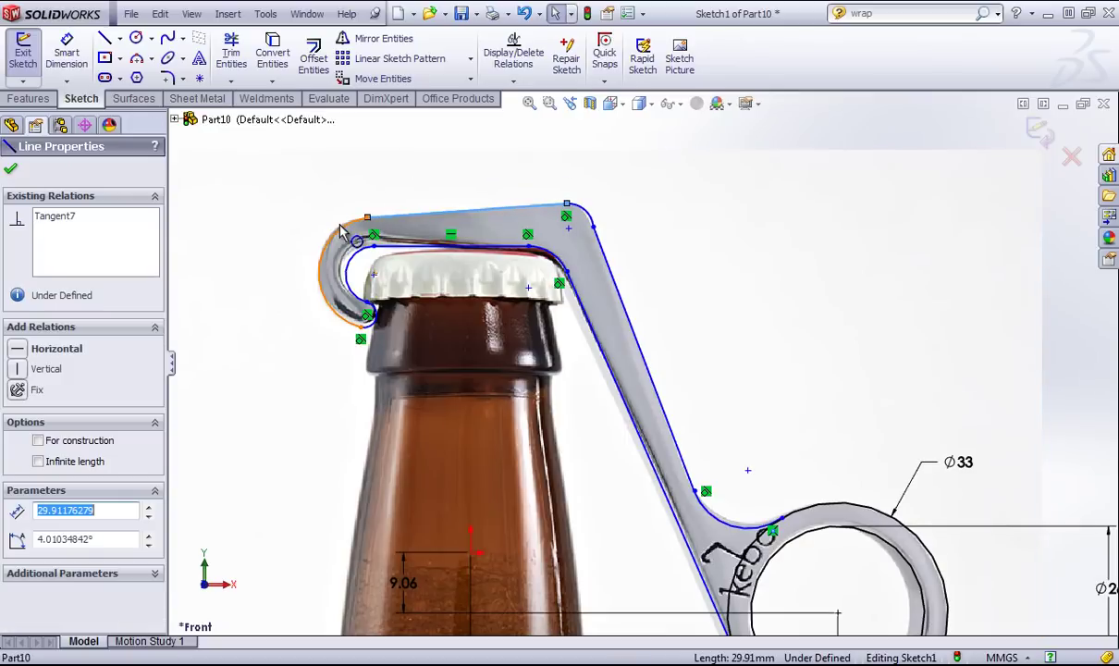
left_click(393, 215, "ctrl")
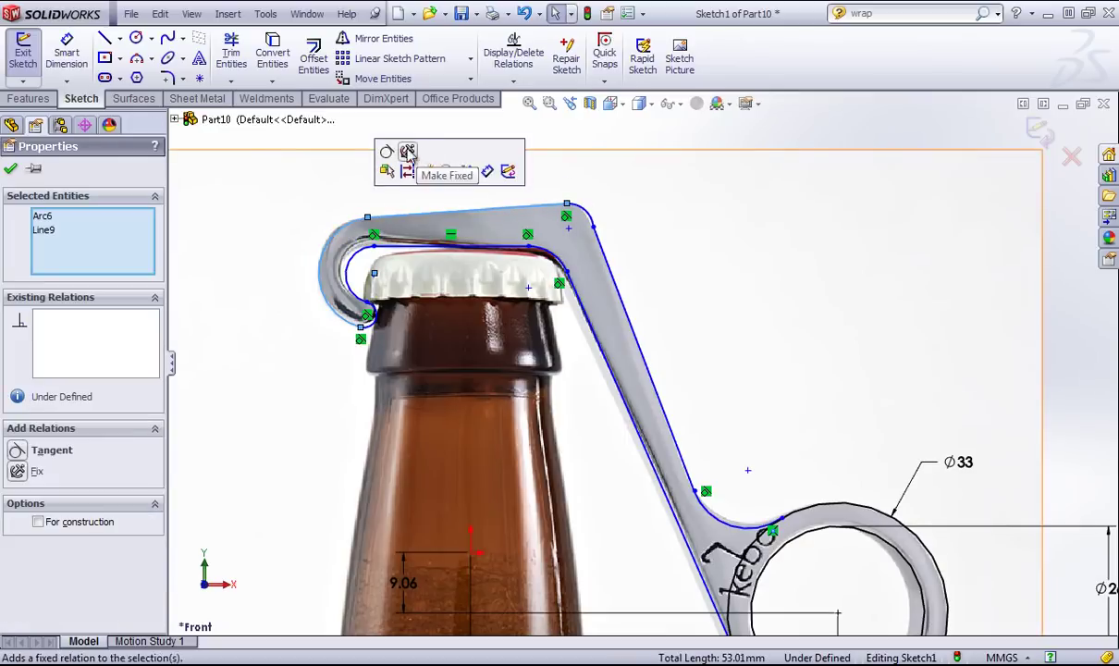
Make the lever's top corner arc tangent to its adjoining straight edges
left_click(575, 243)
left_click(584, 229)
left_click(590, 218)
left_click(594, 226, "ctrl")
left_click(637, 143)
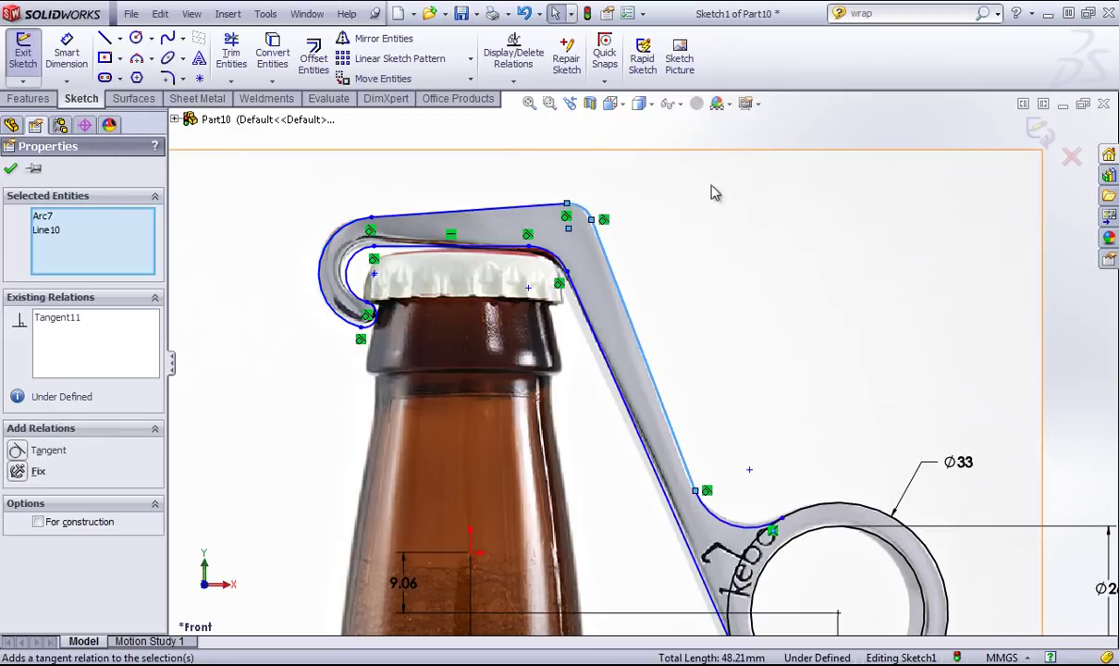
Make the Ø33 outer ring tangent to the connecting arc and the left lever line
left_click(815, 511)
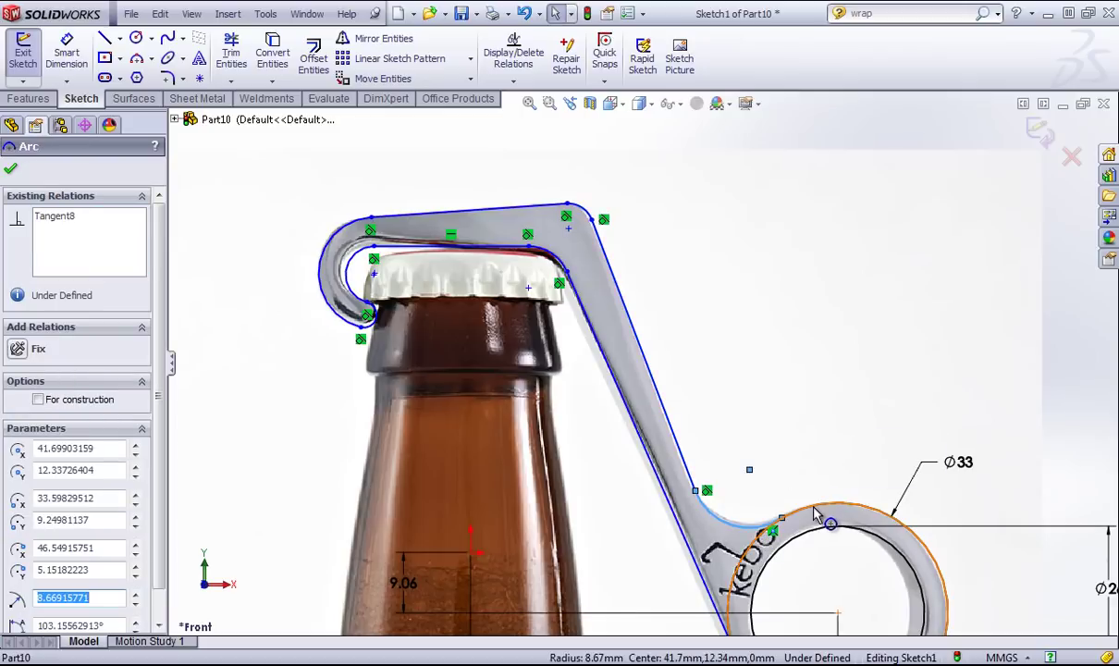
left_click(814, 515, "ctrl")
left_click(846, 416)
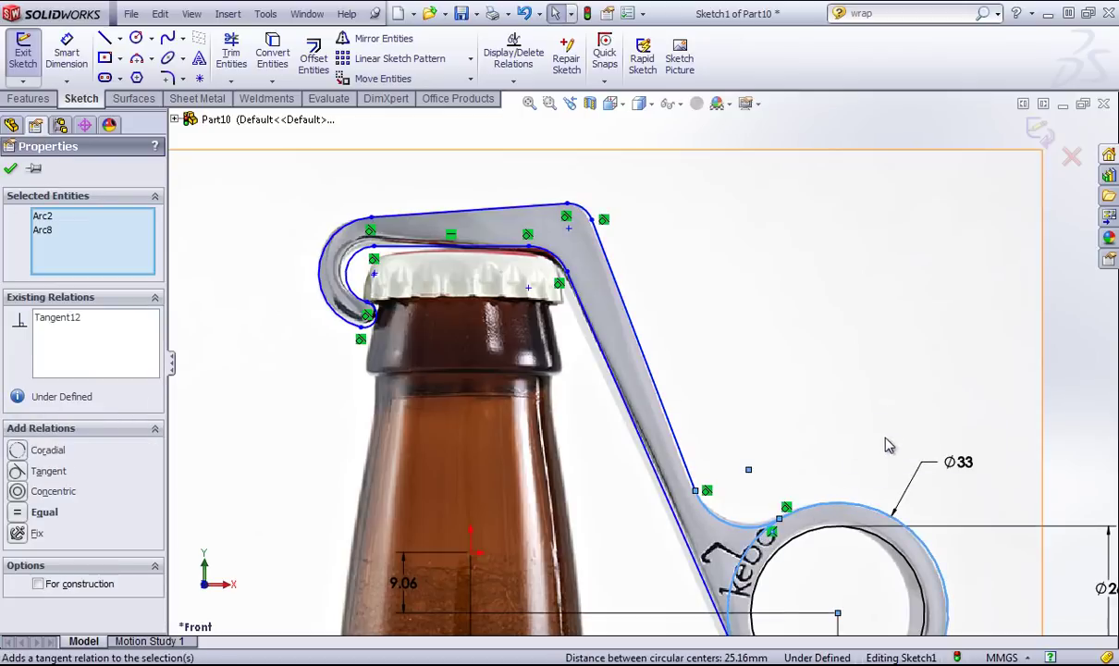
scroll(854, 486, "down", 3)
scroll(855, 485, "up", 2)
left_click(691, 550)
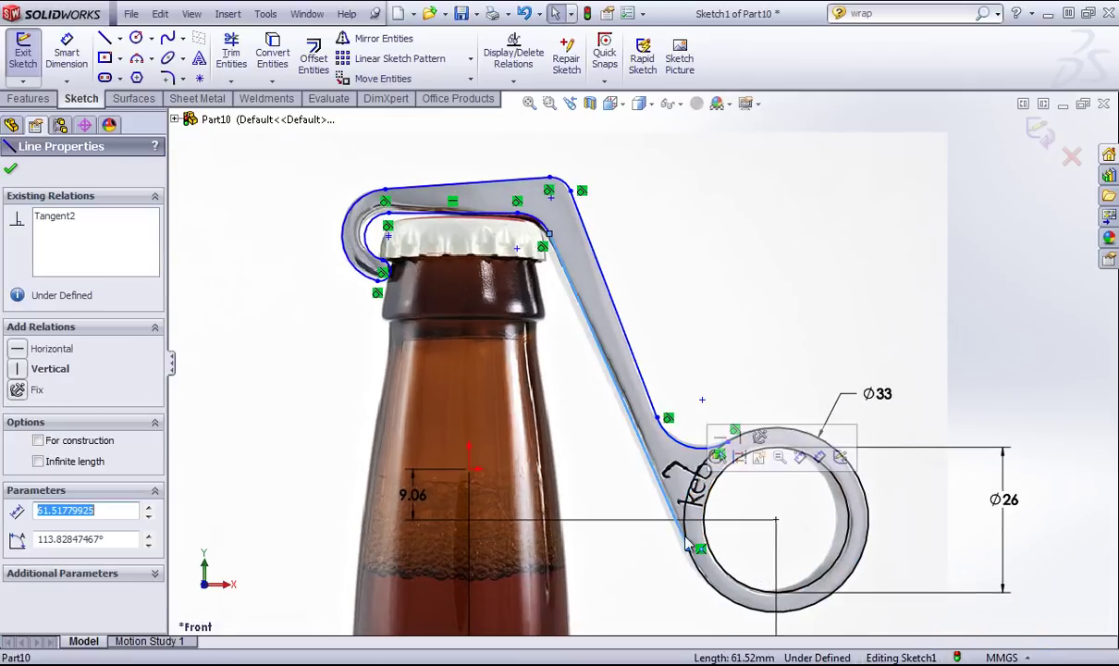
left_click(702, 580, "ctrl")
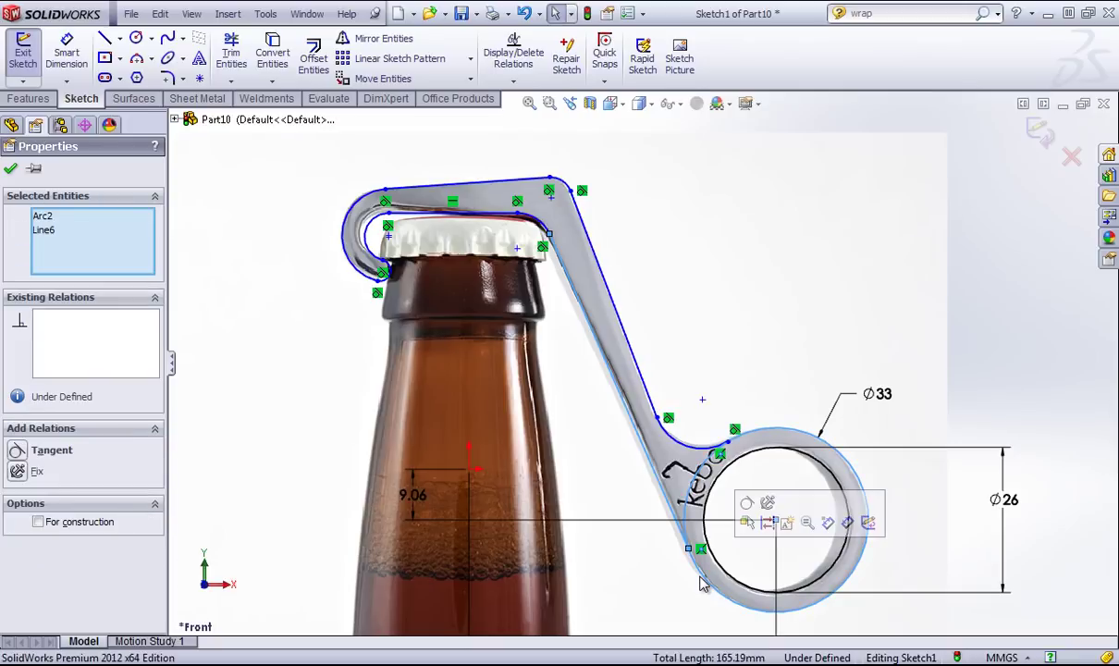
left_click(747, 521)
left_click(1011, 352)
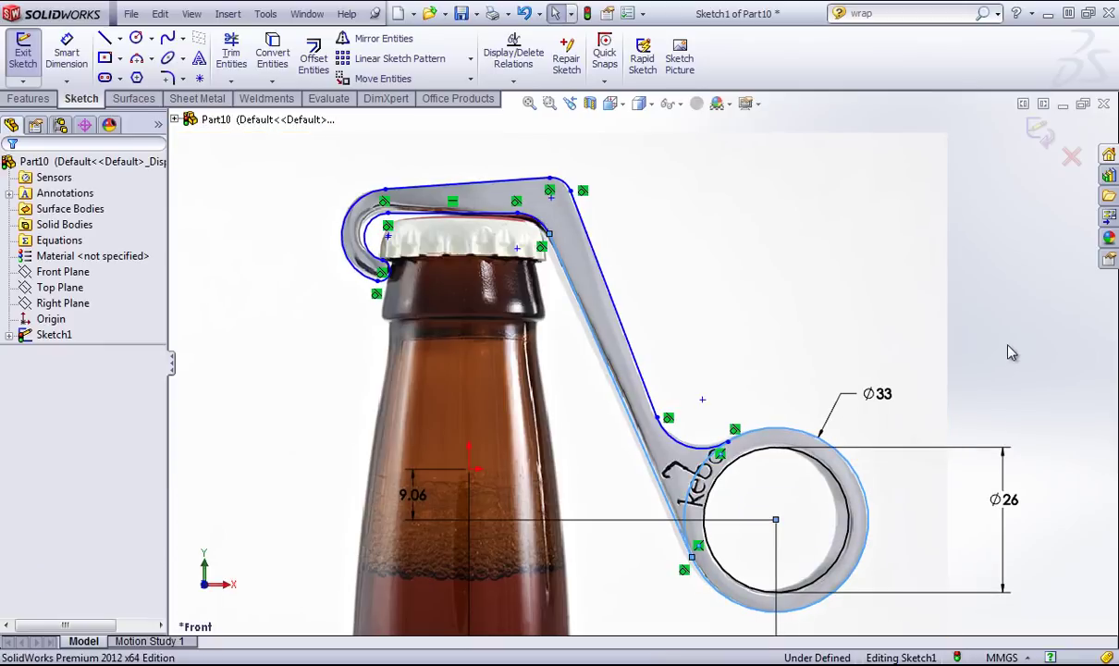
Drag the hook's outline points onto the photo edge, near x -14.99 mm, y 46.24 and 50.30
scroll(617, 320, "down", 2)
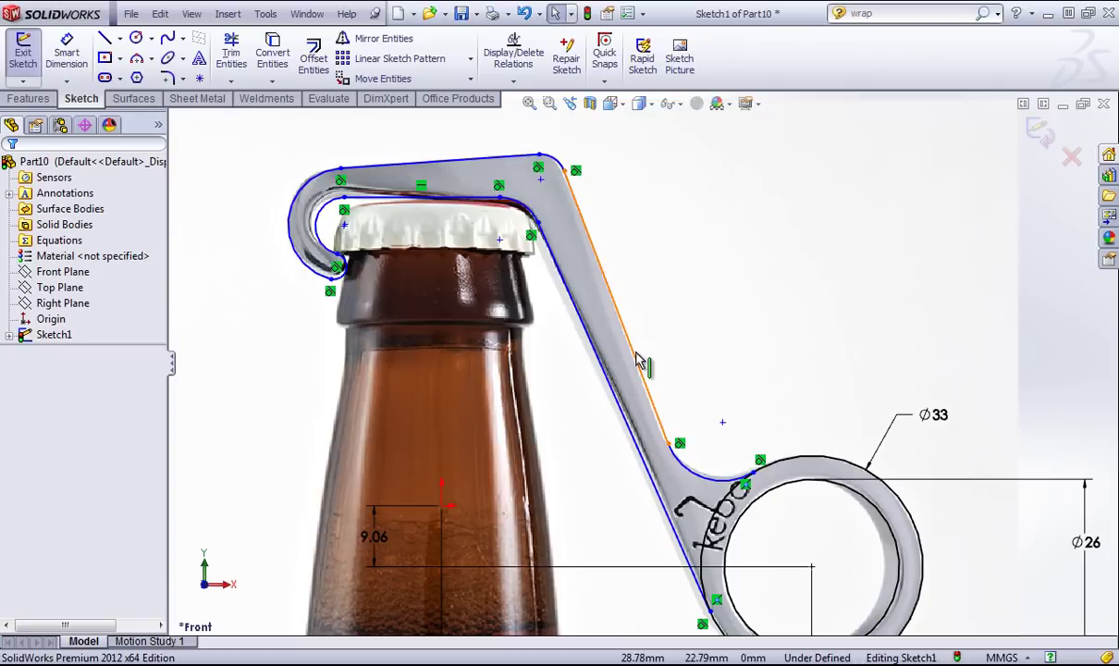
left_click(541, 227)
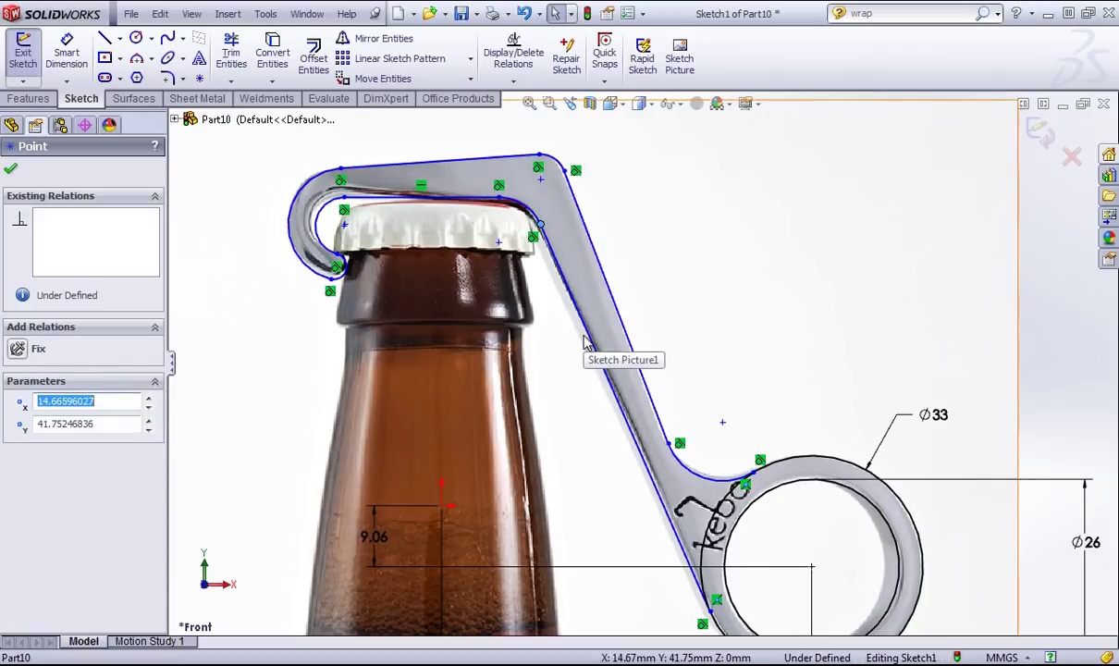
scroll(585, 342, "up", 1)
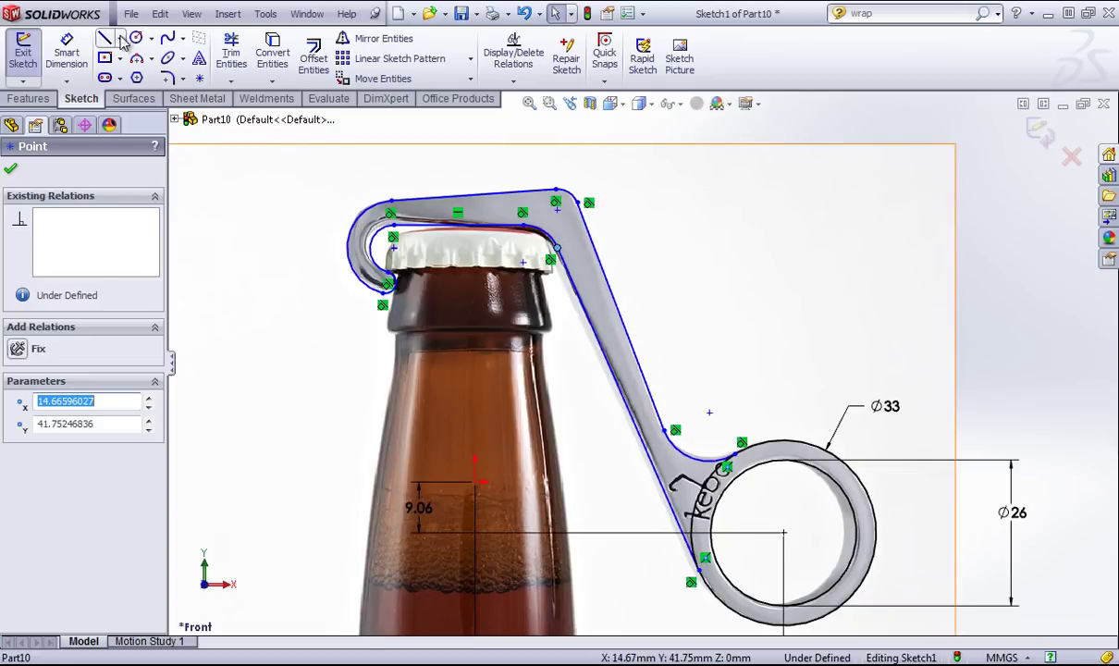
scroll(430, 268, "down", 3)
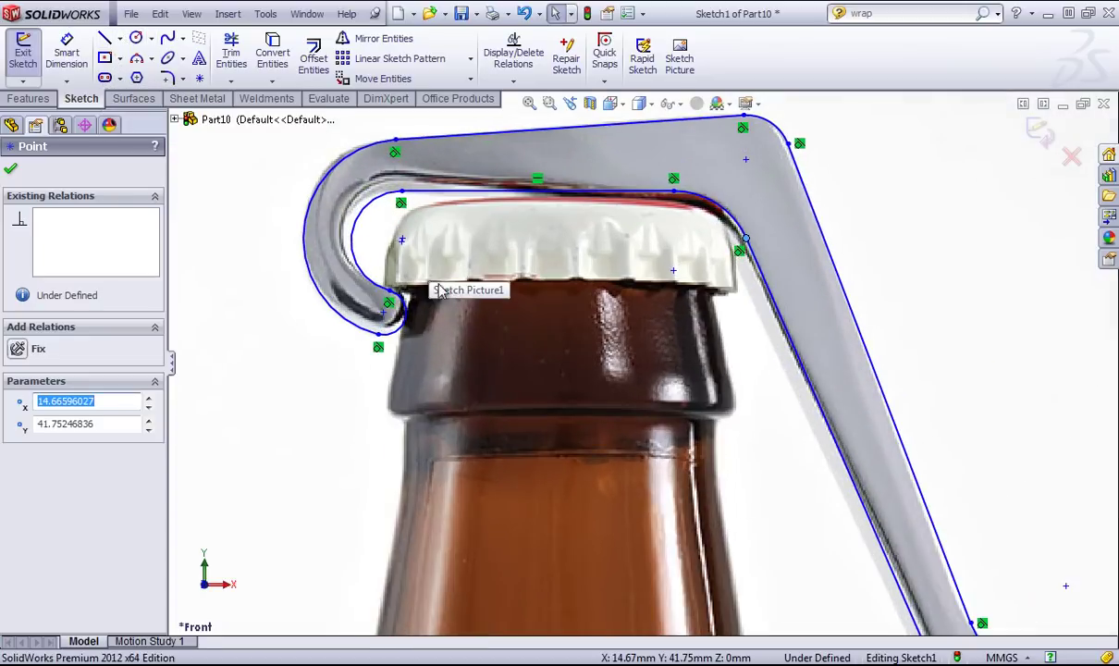
mouse_move(387, 301)
left_mouse_down()
mouse_move(392, 279)
mouse_move(404, 293)
mouse_move(386, 285)
mouse_move(382, 298)
mouse_move(400, 192)
left_mouse_up()
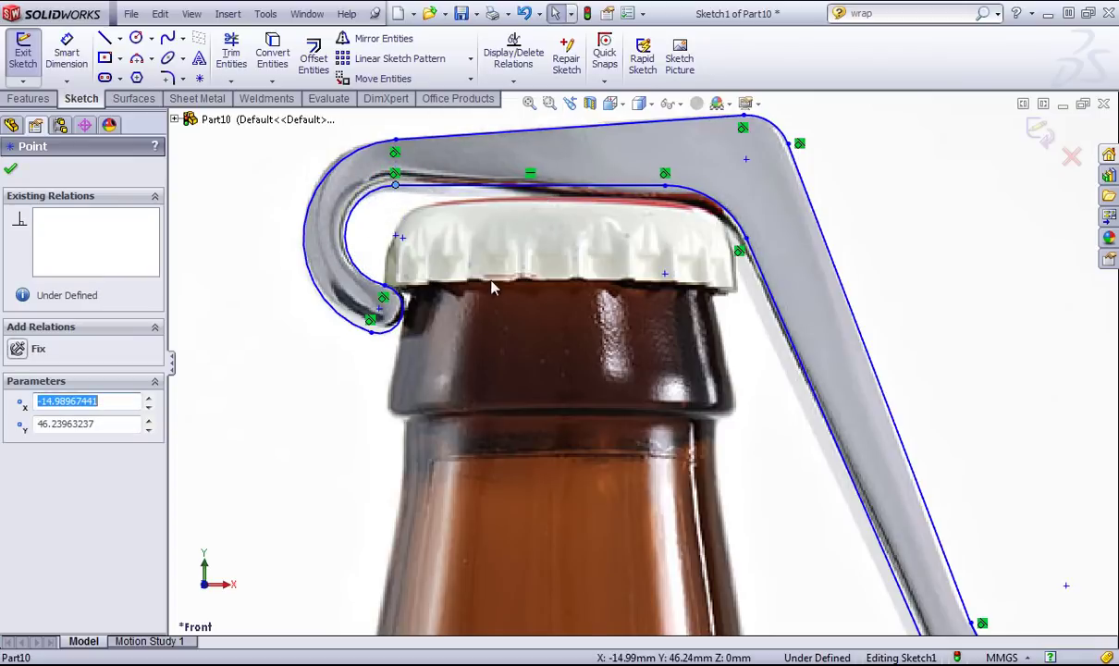
mouse_move(395, 149)
left_mouse_down()
mouse_move(400, 137)
mouse_move(404, 146)
mouse_move(396, 150)
mouse_move(394, 137)
left_mouse_up()
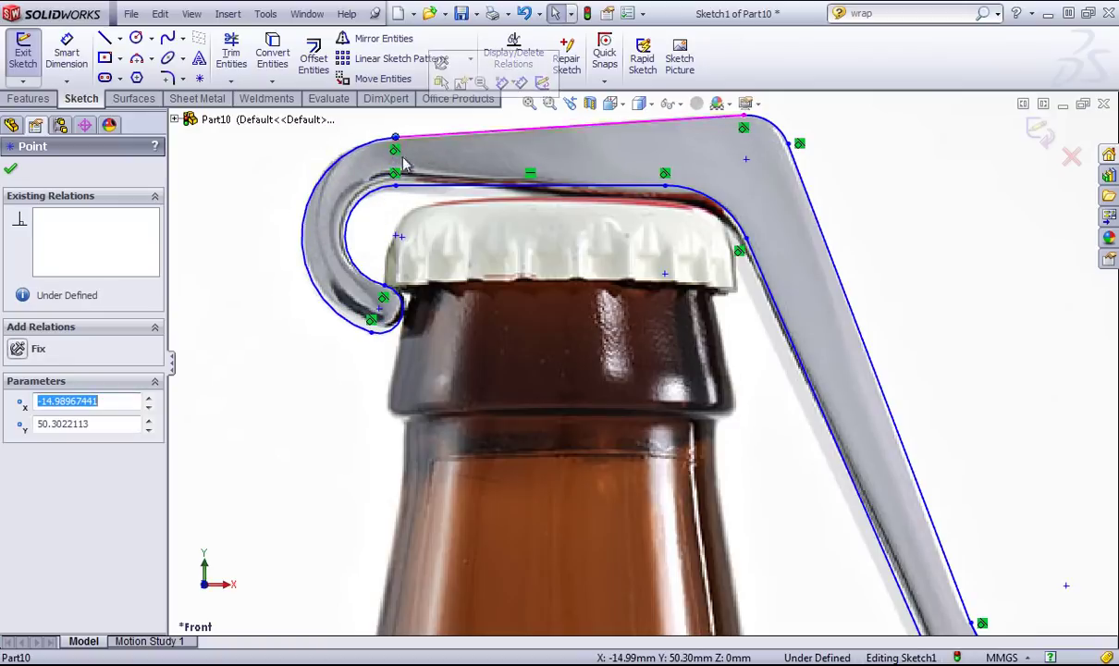
Dimension the hook's outer arc radius at 8.5 mm
right_click(266, 185)
left_click(283, 192)
left_click(305, 222)
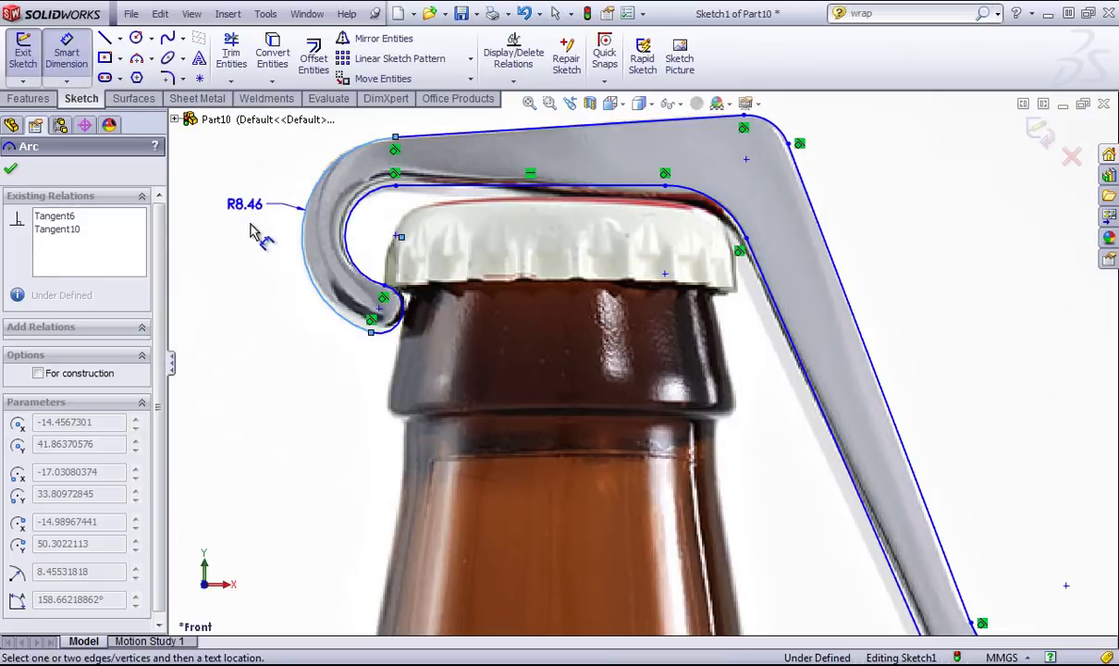
left_click(250, 259)
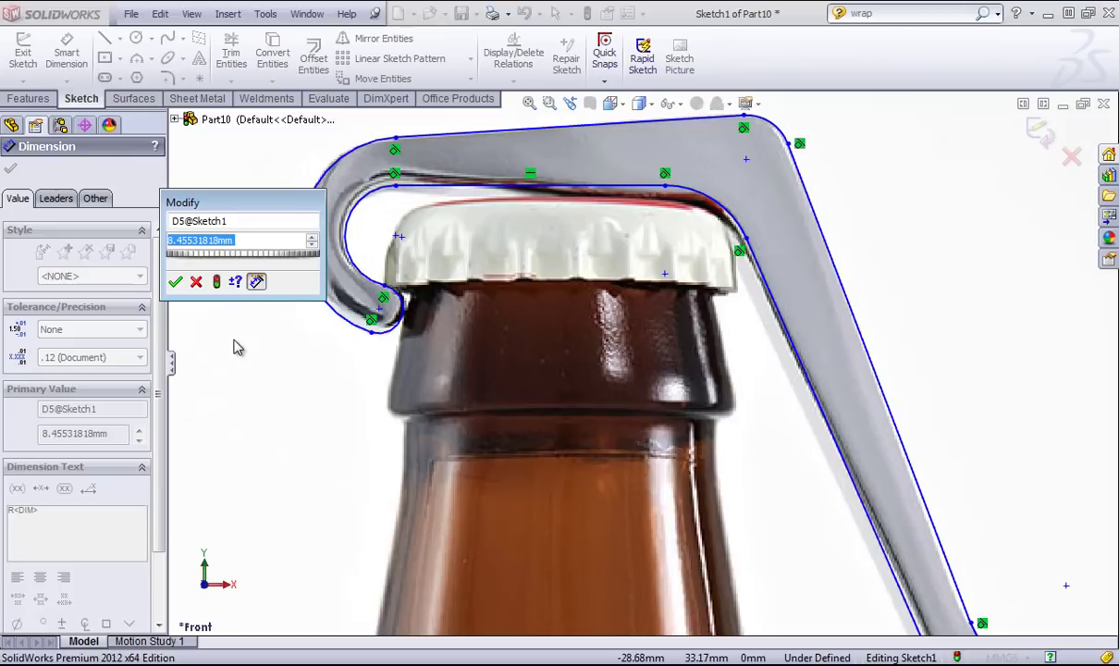
type("8.50mm")
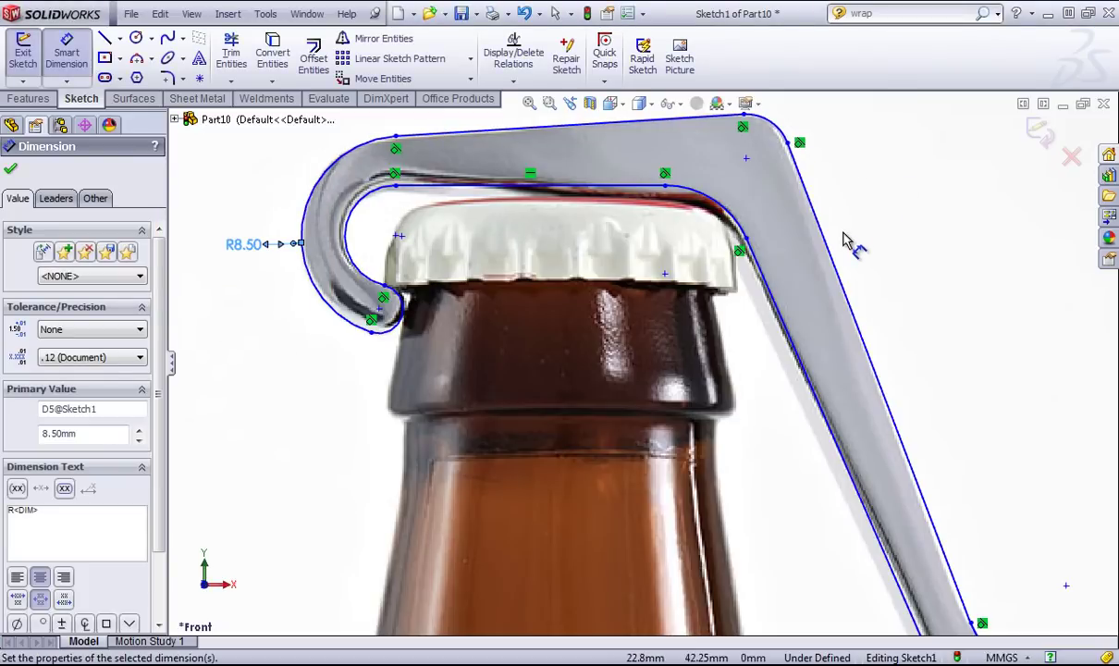
Dimension the lever's top corner arc at R3.75
left_click(772, 127)
left_click(749, 183)
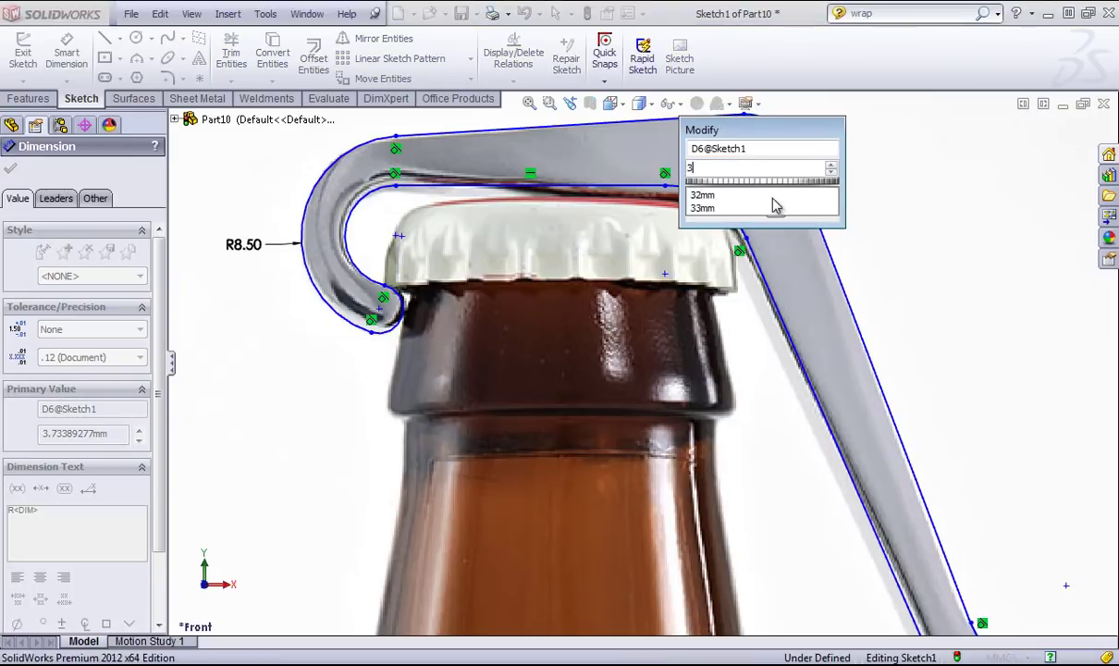
key("Return")
scroll(766, 196, "up", 1)
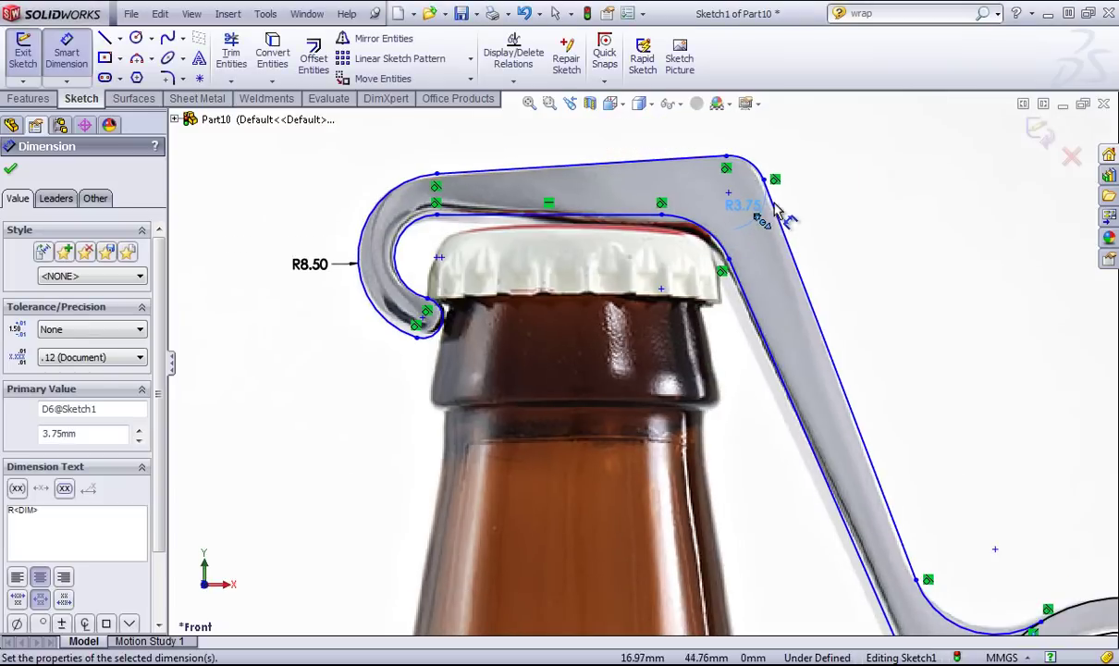
Add a 52.26 mm vertical dimension from the origin to the opener's topmost point
left_click(727, 158)
scroll(647, 360, "up", 3)
left_click(614, 510)
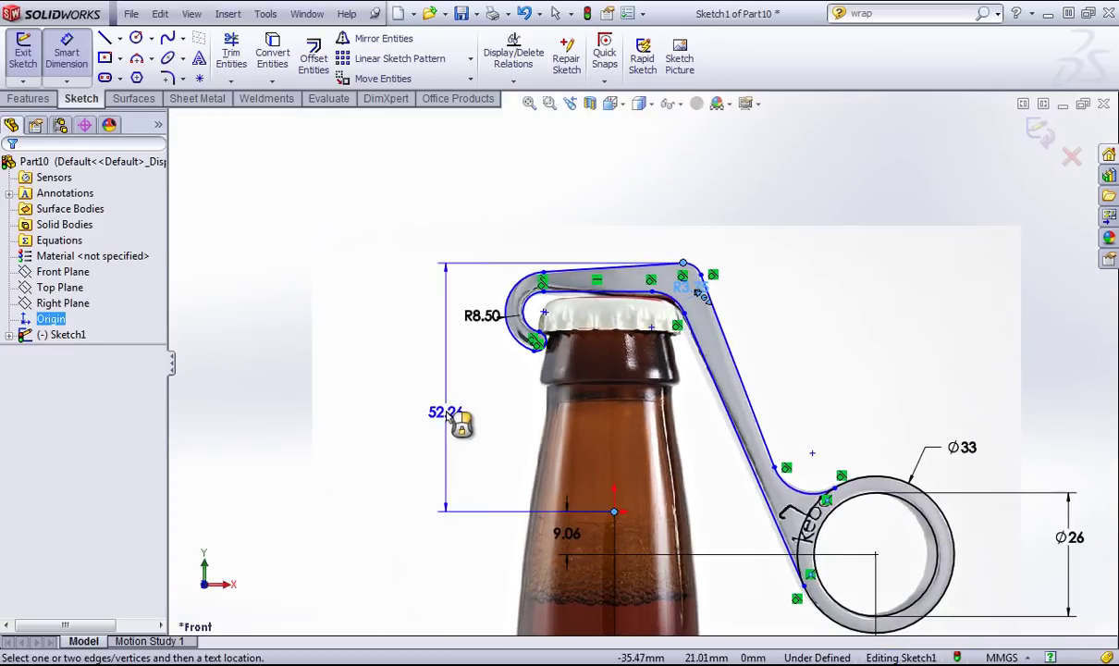
left_click(411, 407)
left_click(331, 431)
Add an 18.12 mm horizontal dimension from the origin to the lever's top corner point
left_click(700, 292)
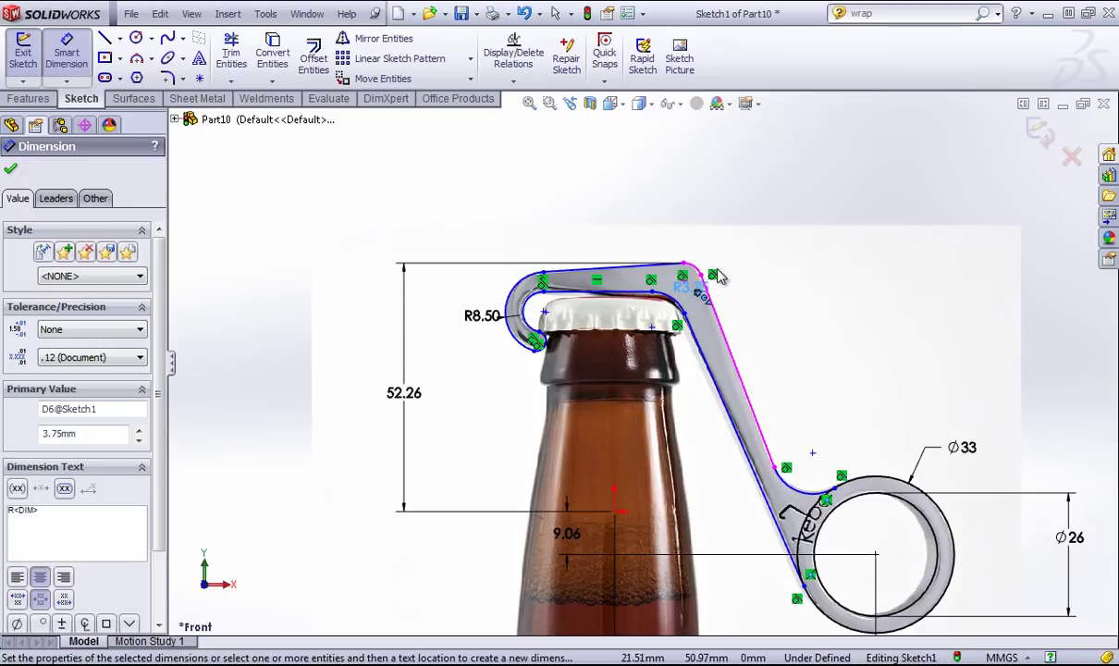
left_click(708, 276)
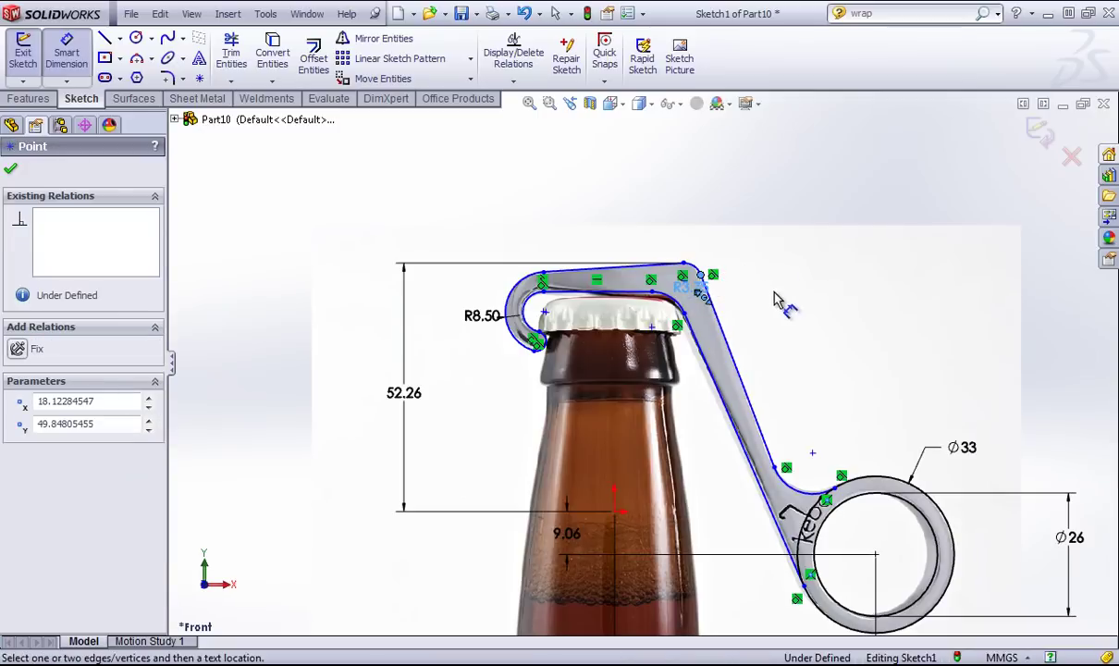
left_click(614, 510)
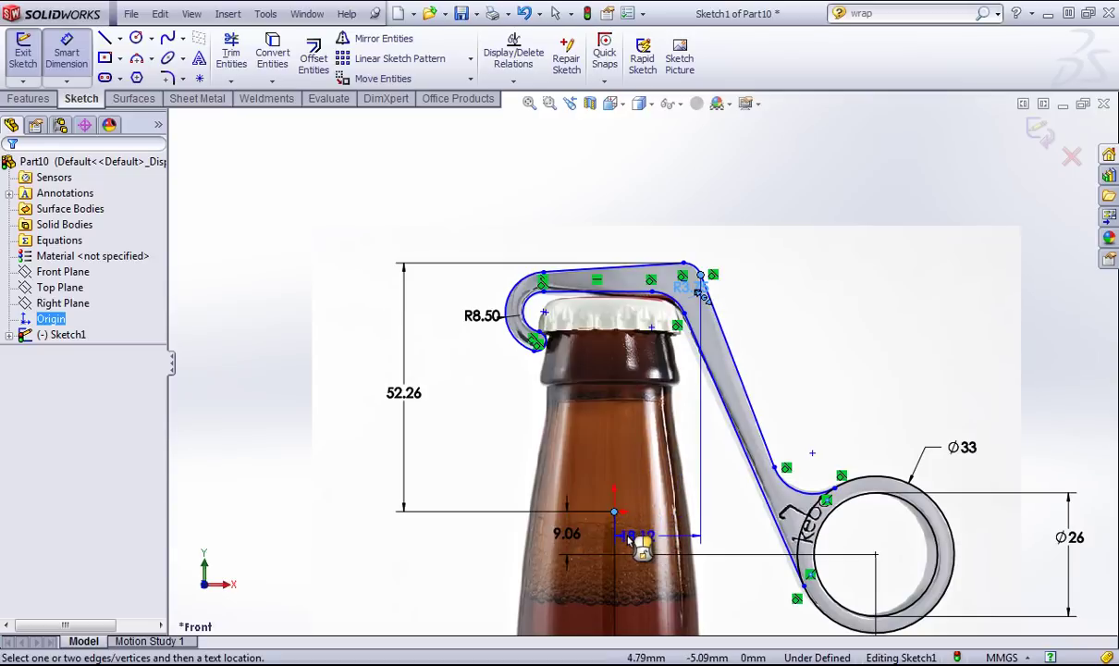
left_click(804, 318)
left_click_drag(769, 318, 673, 534)
left_click(688, 526)
left_click(599, 552)
scroll(679, 328, "down", 3)
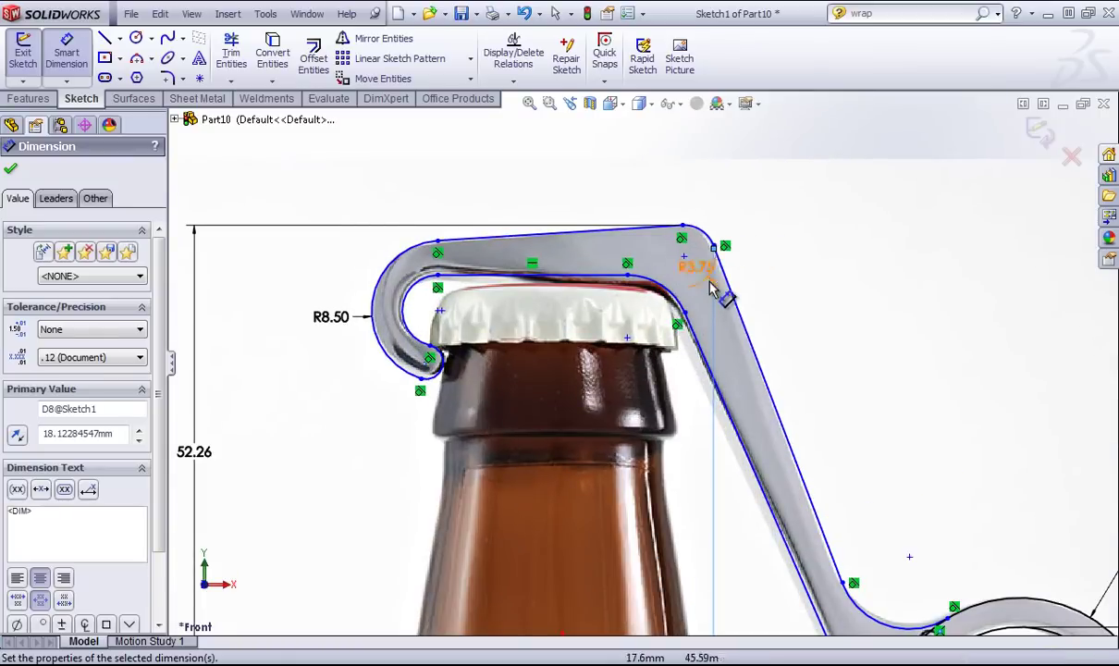
scroll(699, 317, "up", 3)
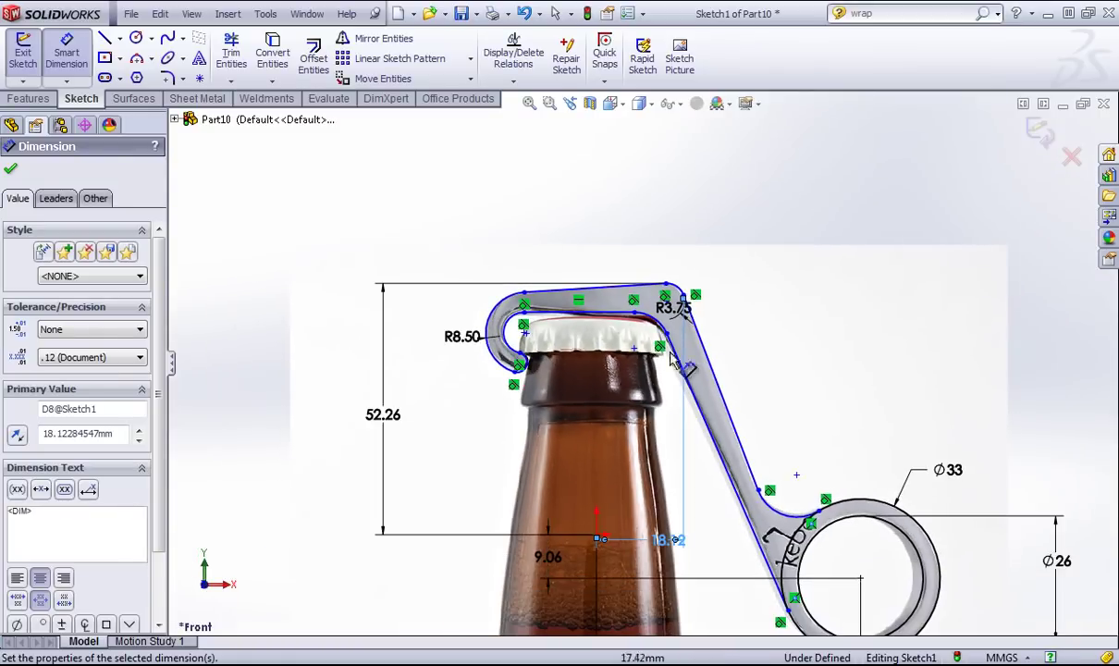
Add a 49.85 mm vertical dimension locating the top corner point above the origin
key("Escape")
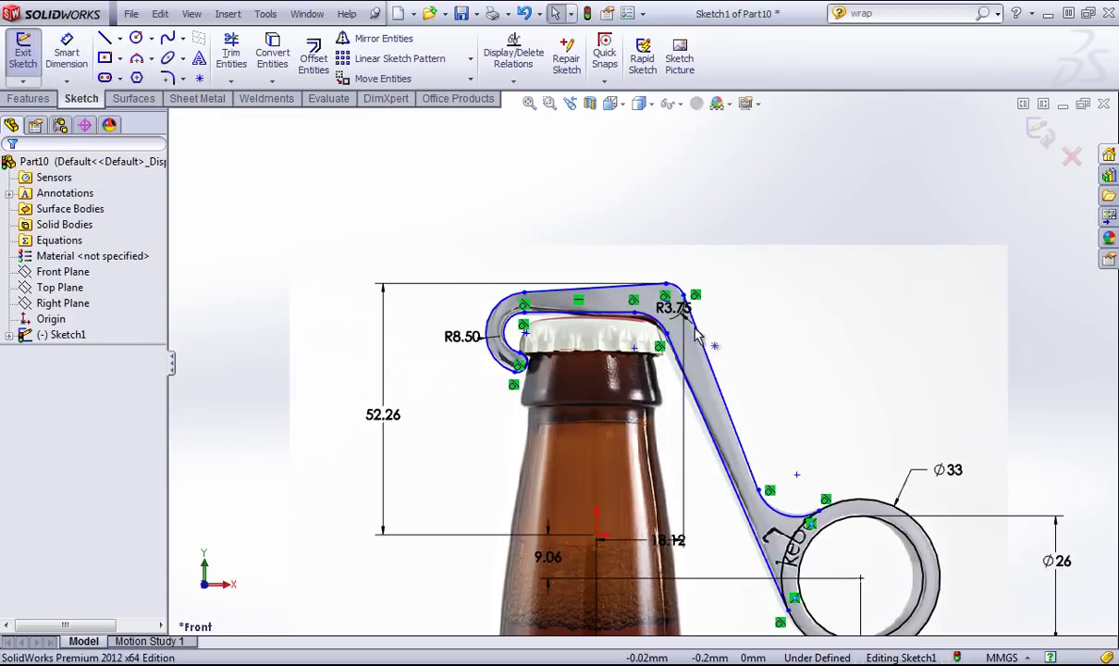
left_click(596, 536)
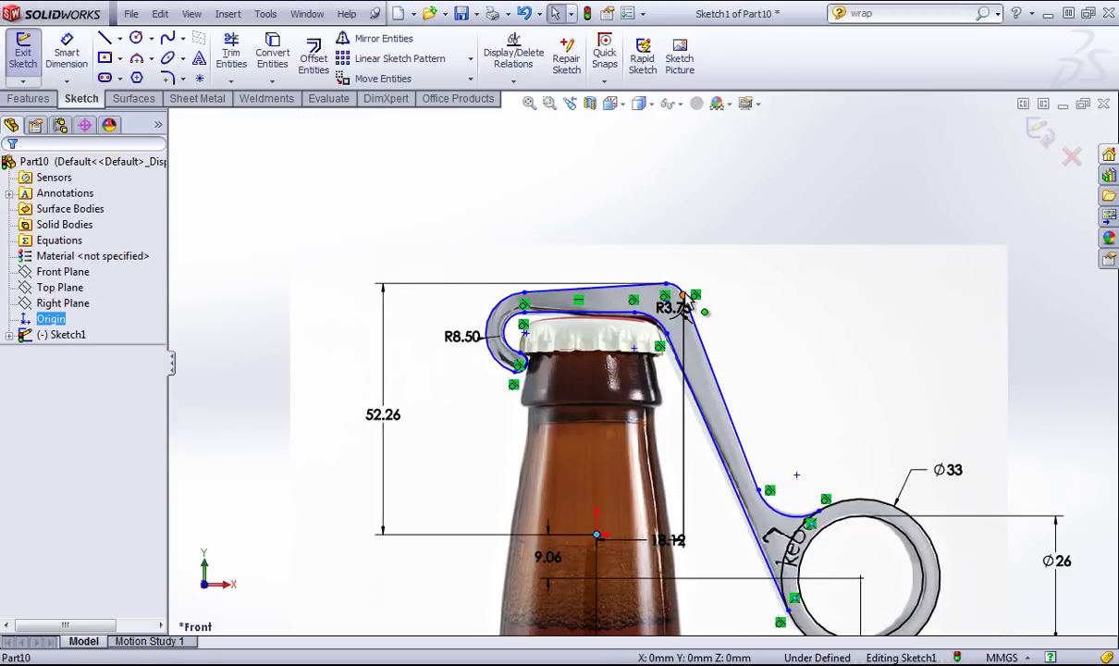
key("Escape")
key("s")
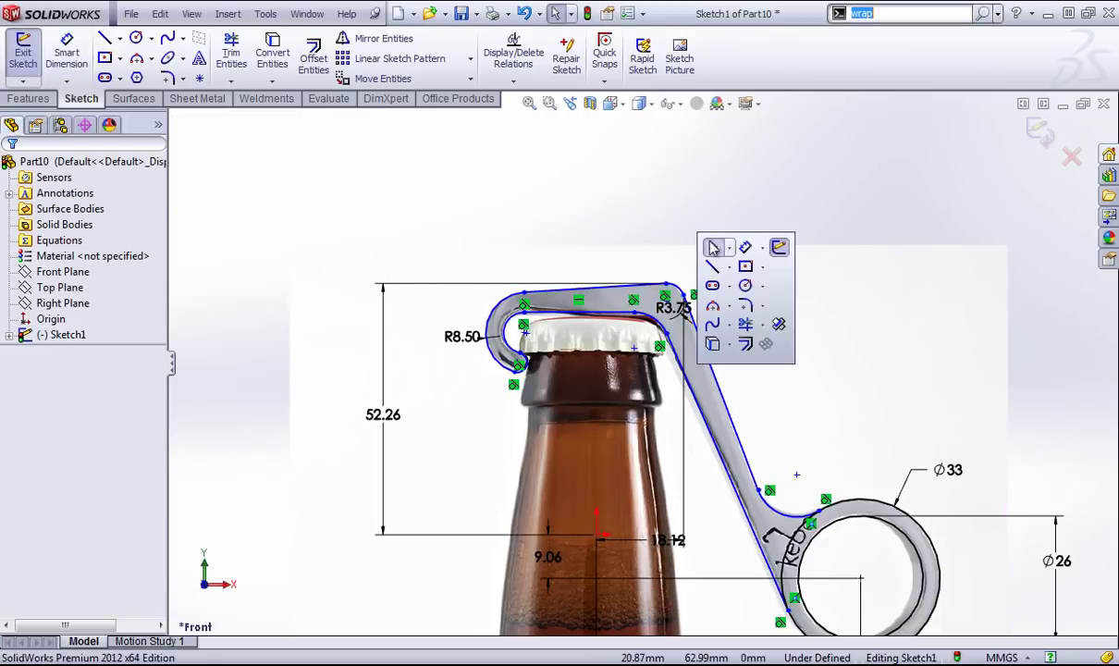
left_click(746, 245)
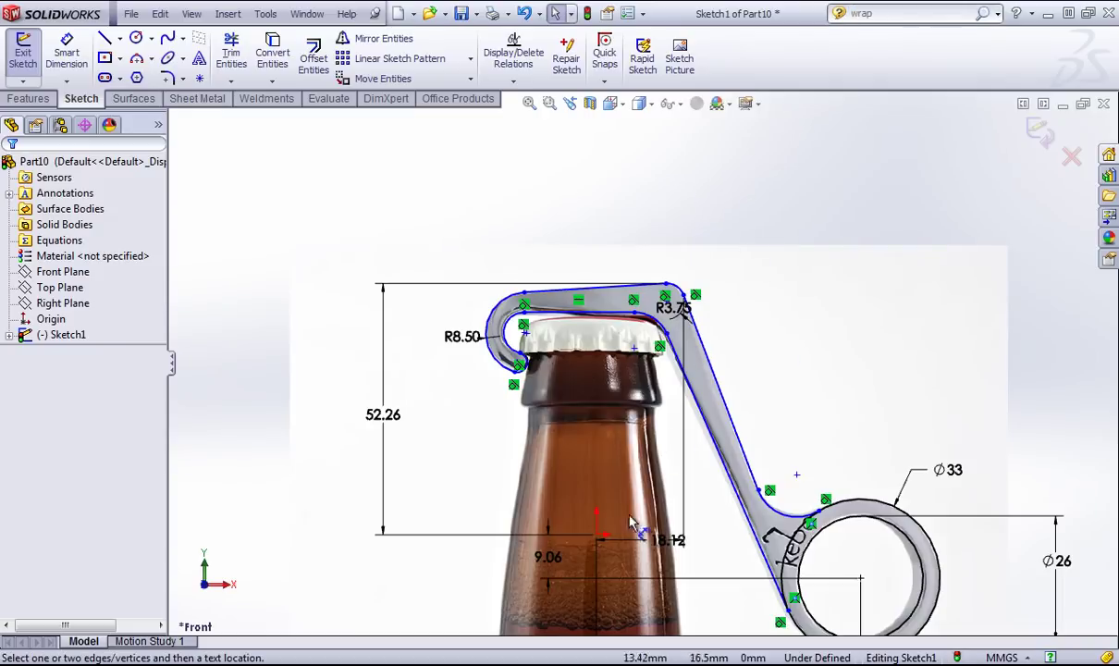
left_click(684, 313)
left_click(772, 381)
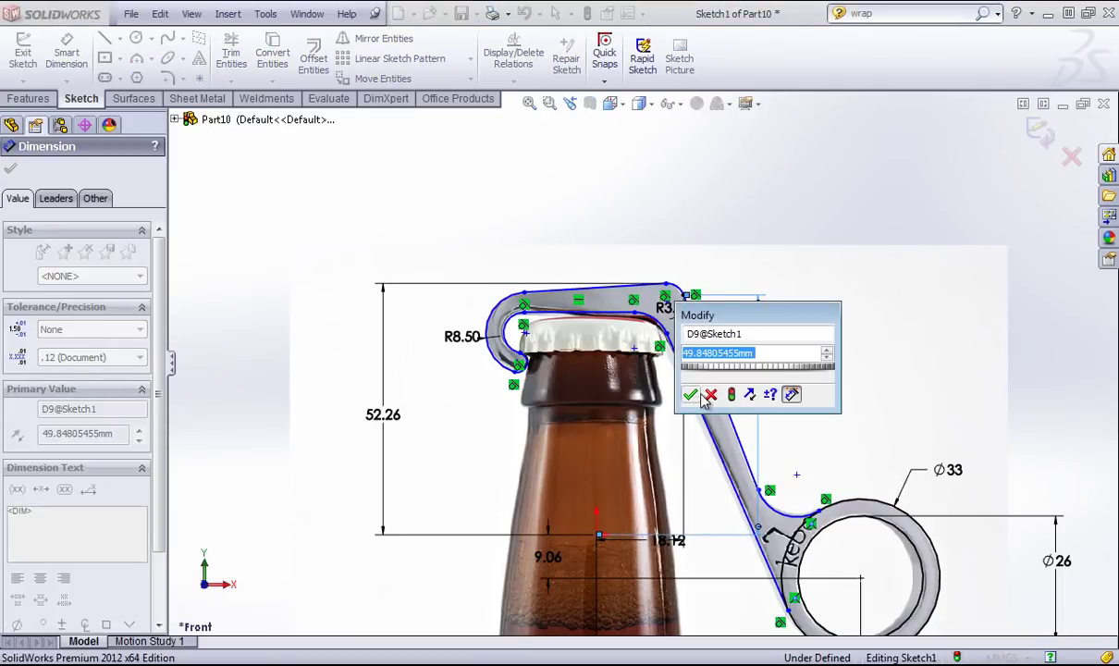
left_click(690, 395)
right_click(649, 210)
left_click(670, 210)
scroll(548, 343, "down", 2)
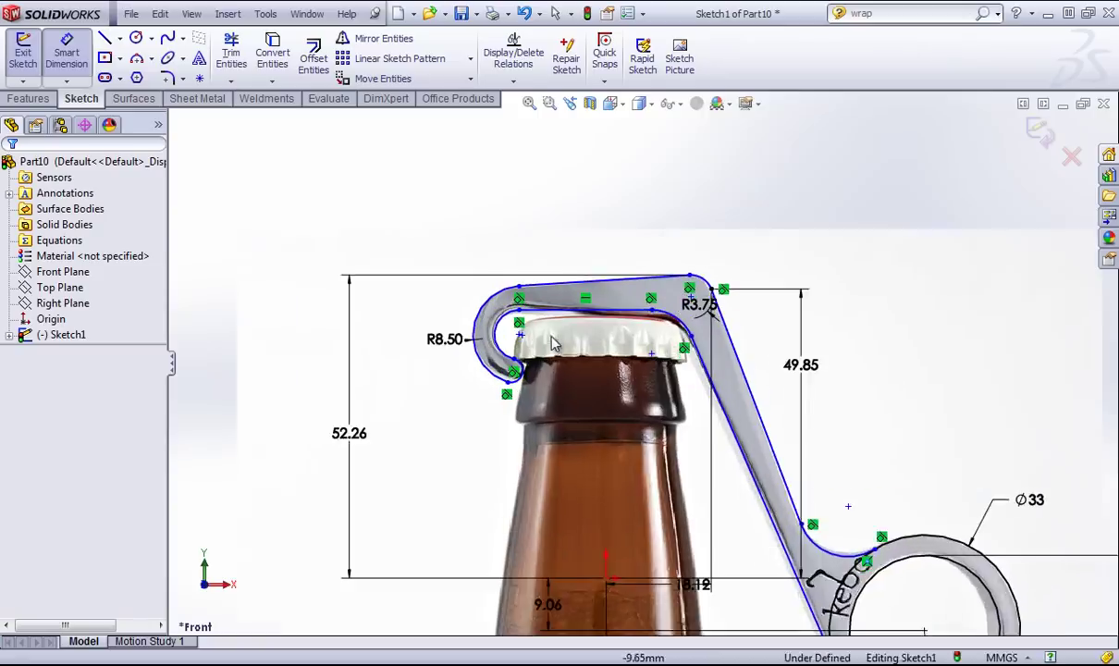
scroll(549, 344, "down", 2)
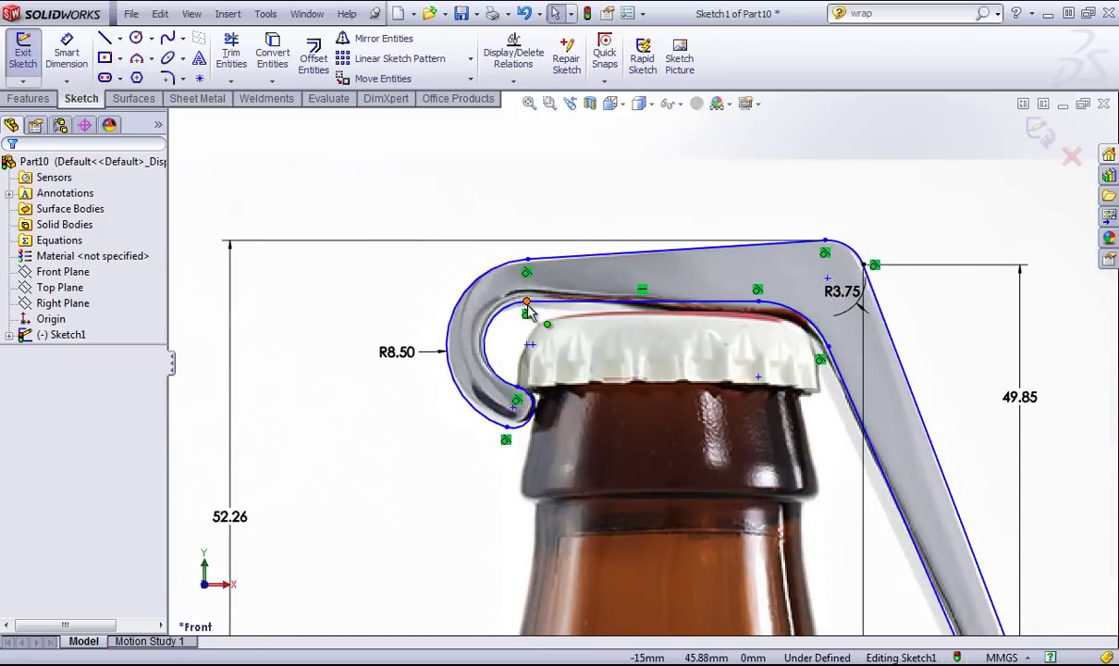
Drag the inner hook curve's endpoints to follow the cap edge in the photo
left_click_drag(526, 303, 526, 300)
left_click_drag(769, 301, 778, 321)
scroll(982, 462, "up", 5)
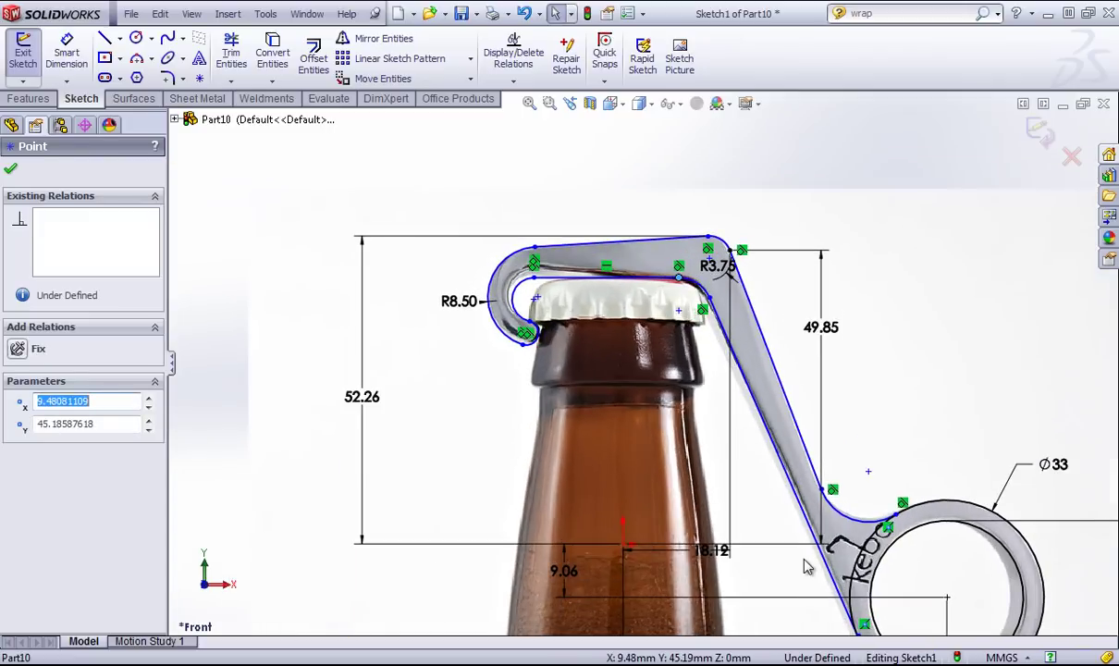
scroll(795, 540, "down", 3)
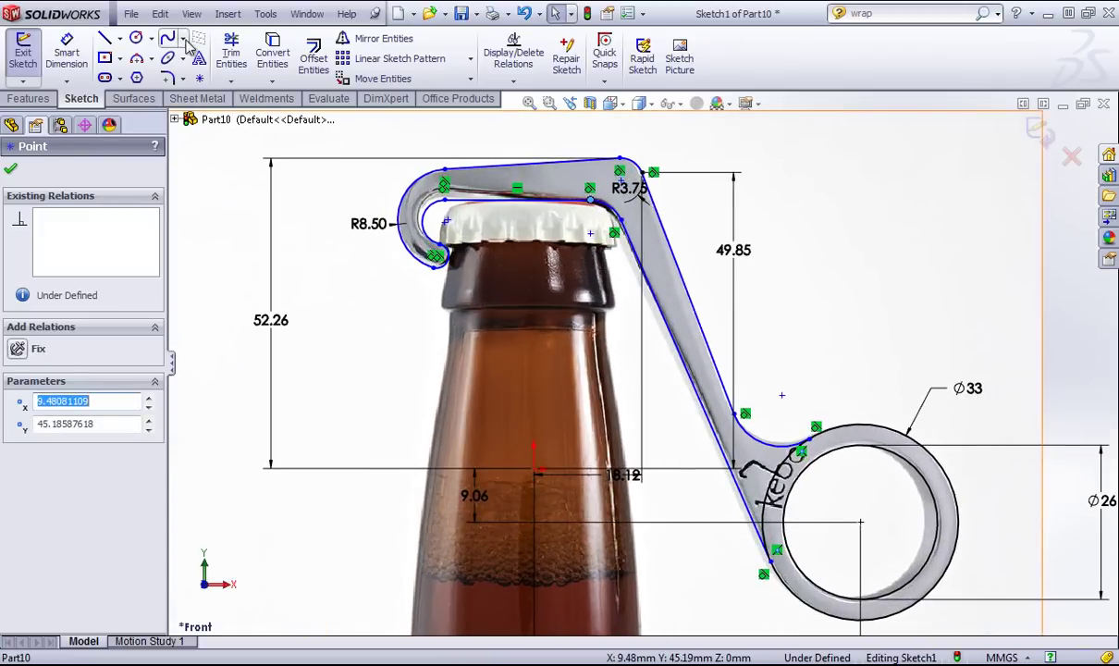
Draw a vertical centerline about 31.94 mm long up from the origin through the bottle neck
left_click(119, 38)
left_click(125, 73)
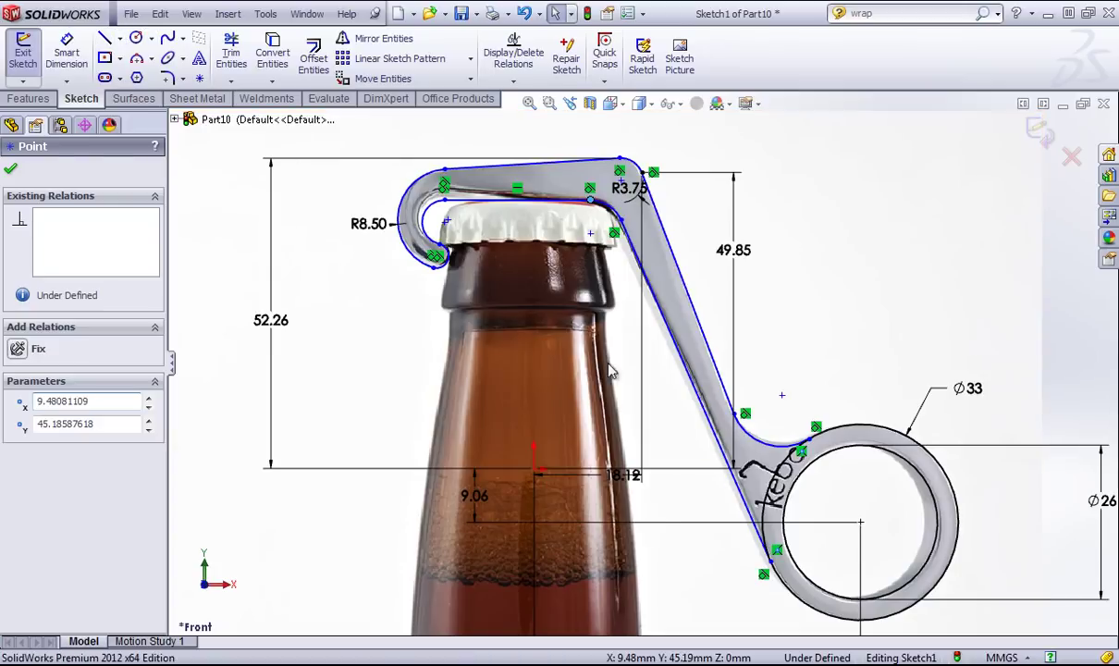
left_click(533, 470)
left_click(534, 287)
right_click(537, 288)
left_click(553, 231)
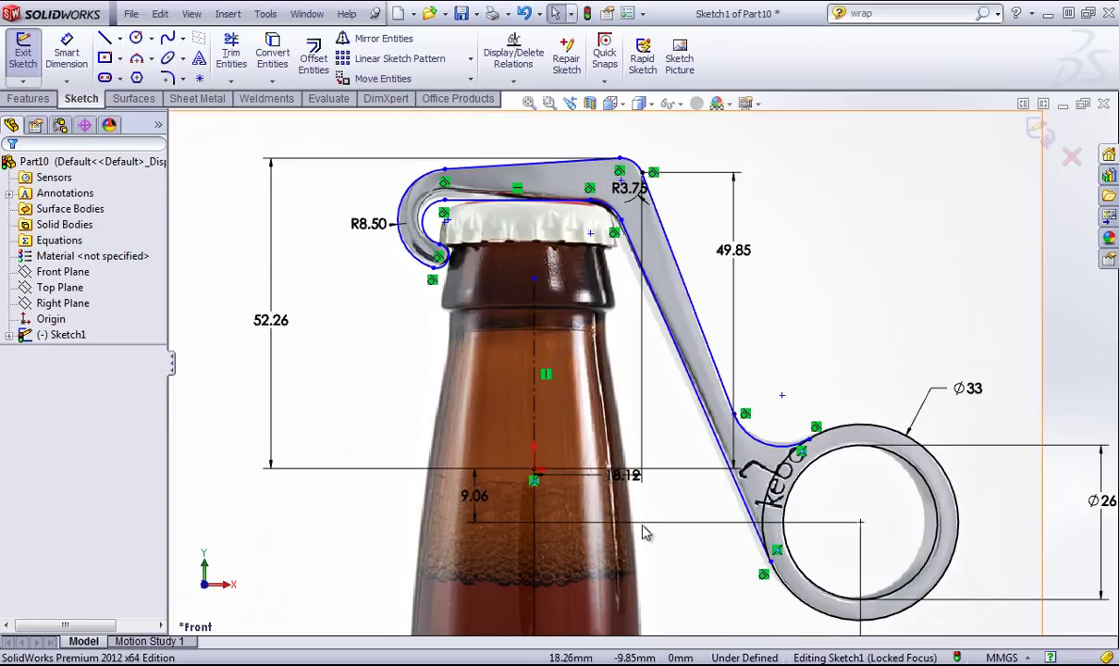
Dimension the 23.64° angle between the long diagonal lever edge and the vertical centerline
key("s")
left_click(709, 421)
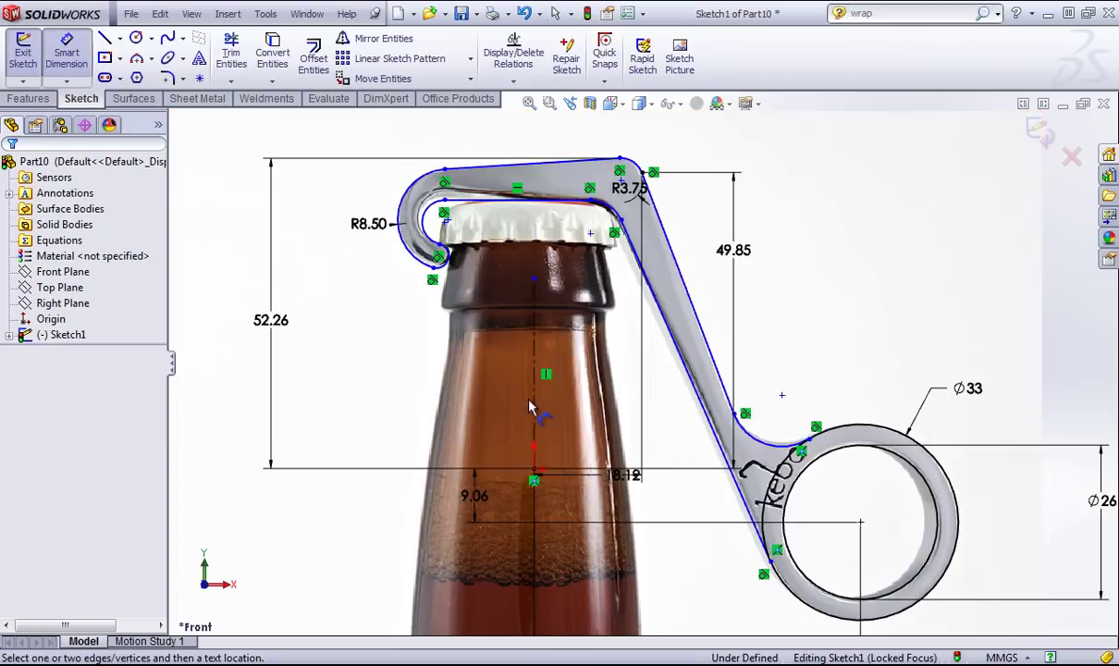
left_click(675, 333)
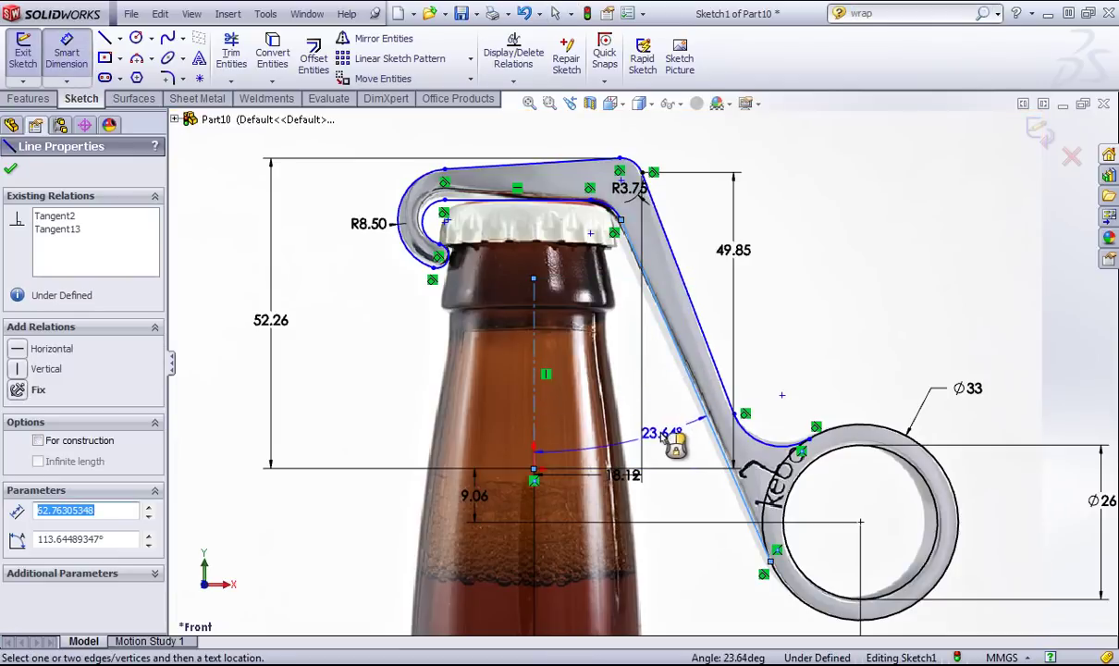
left_click(543, 413)
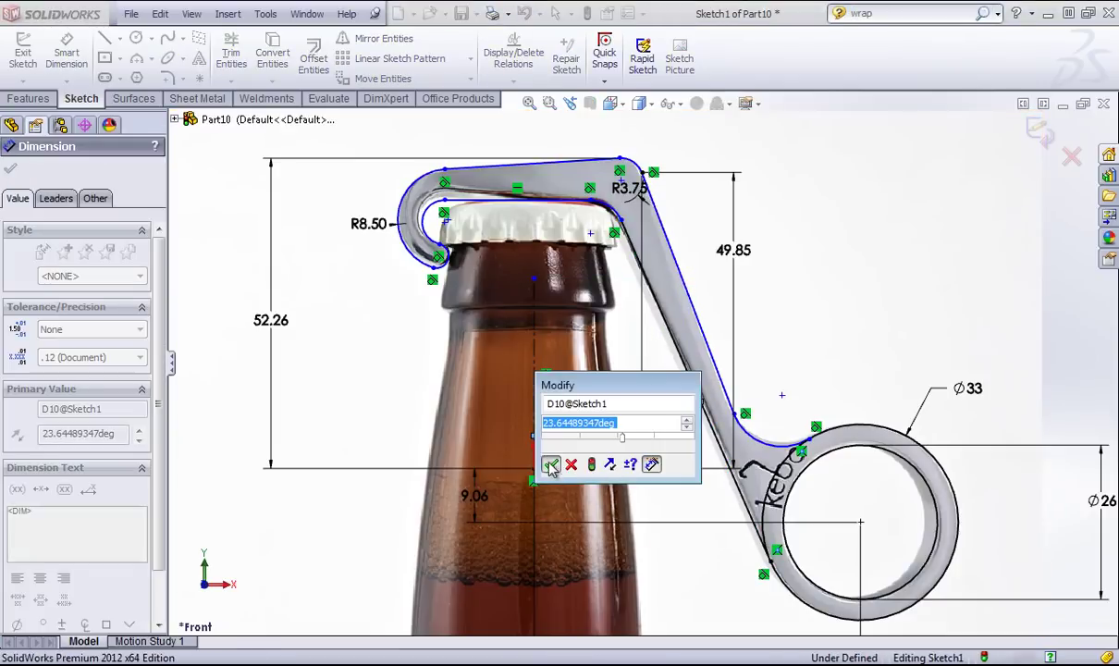
left_click(550, 463)
scroll(670, 319, "down", 2)
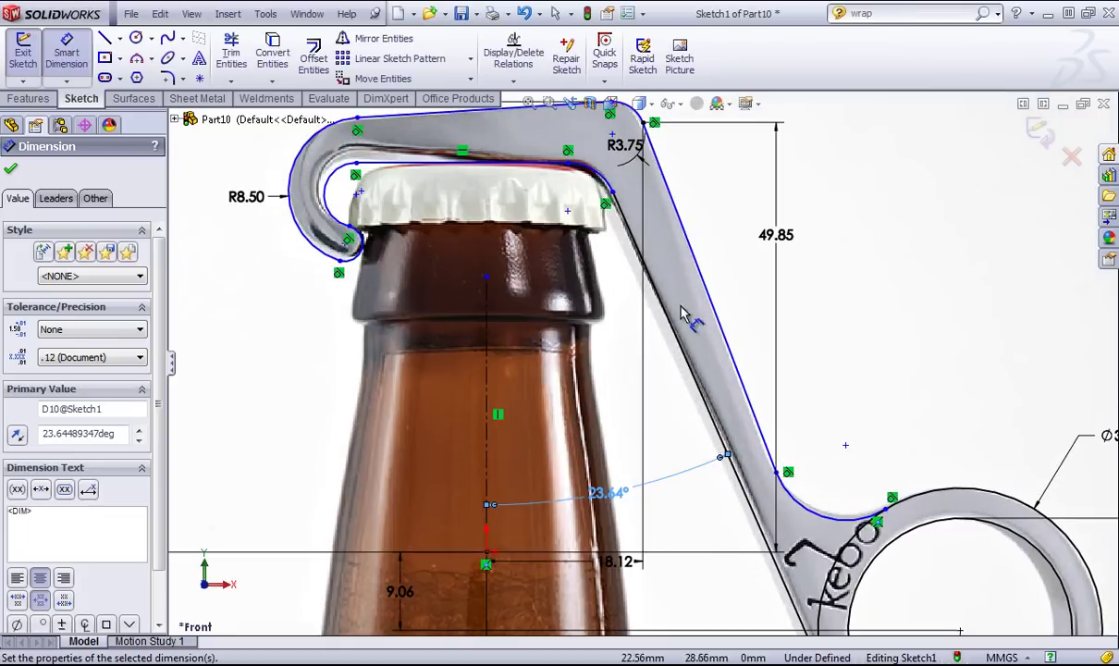
scroll(605, 189, "down", 1)
scroll(587, 162, "down", 2)
scroll(749, 167, "down", 1)
right_click(763, 189)
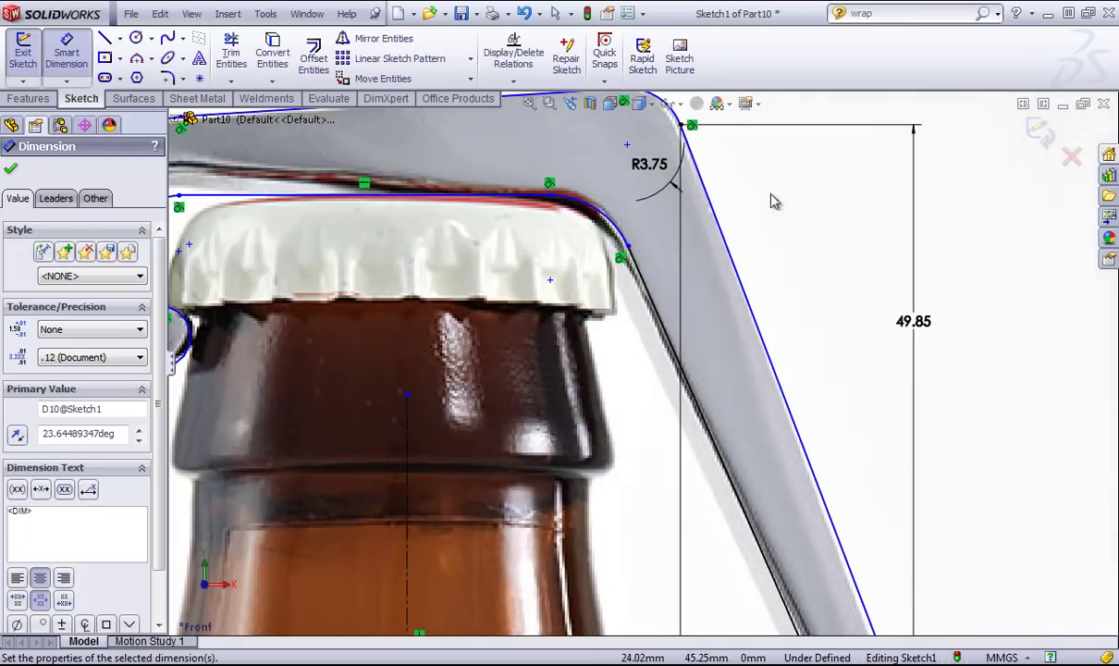
Drag the cap arc's endpoint and top point onto the photo's right shoulder edge
left_click(797, 203)
left_click(627, 247)
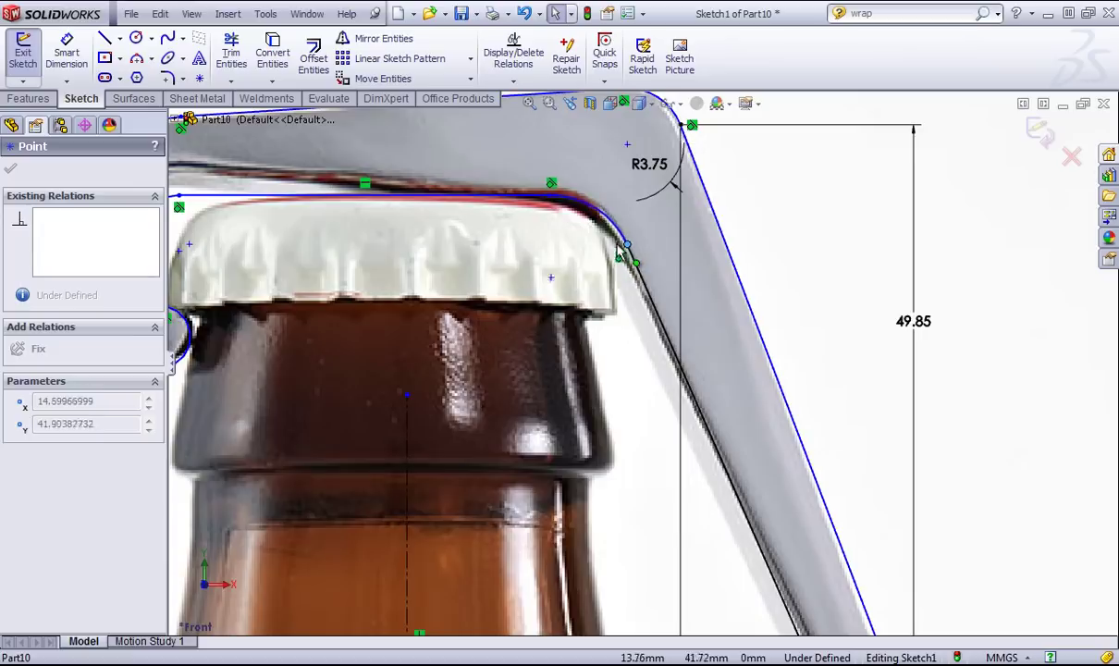
mouse_move(613, 242)
left_mouse_down()
mouse_move(599, 248)
mouse_move(628, 251)
left_mouse_up()
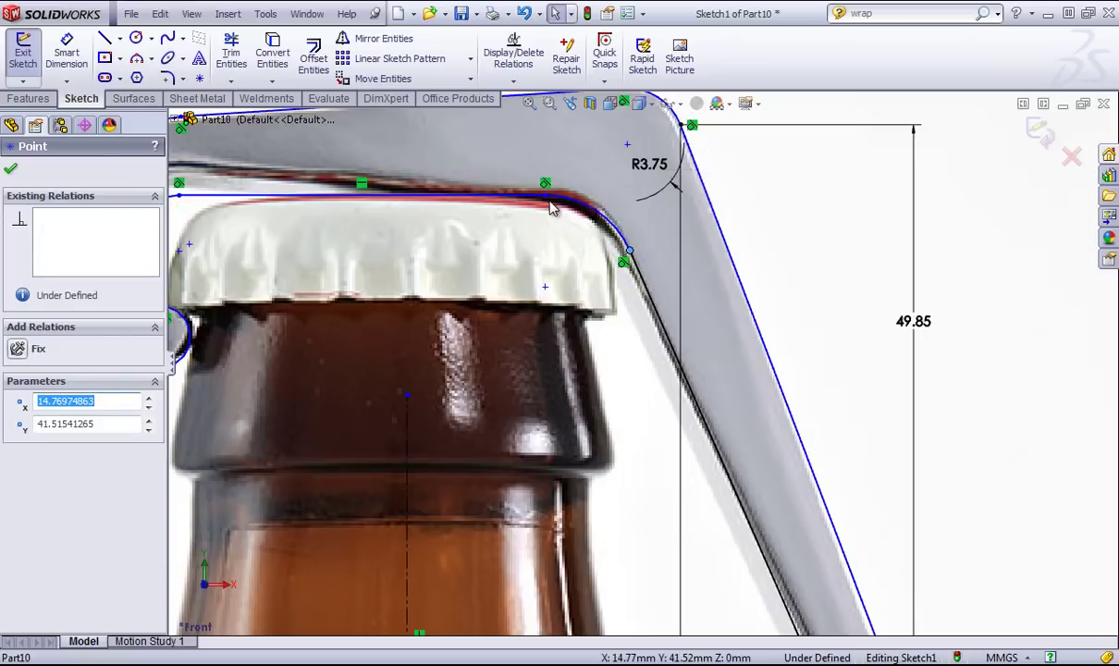
left_click_drag(566, 197, 570, 194)
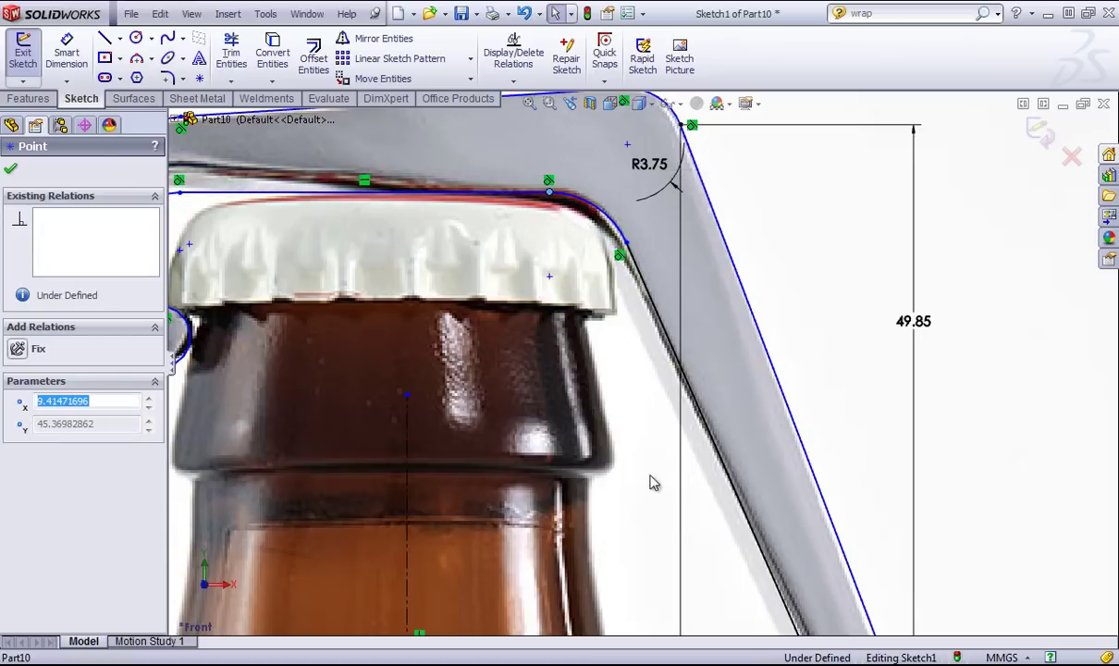
Give the cap's right shoulder arc a 5.6 mm radius dimension
key("s")
left_click(703, 446)
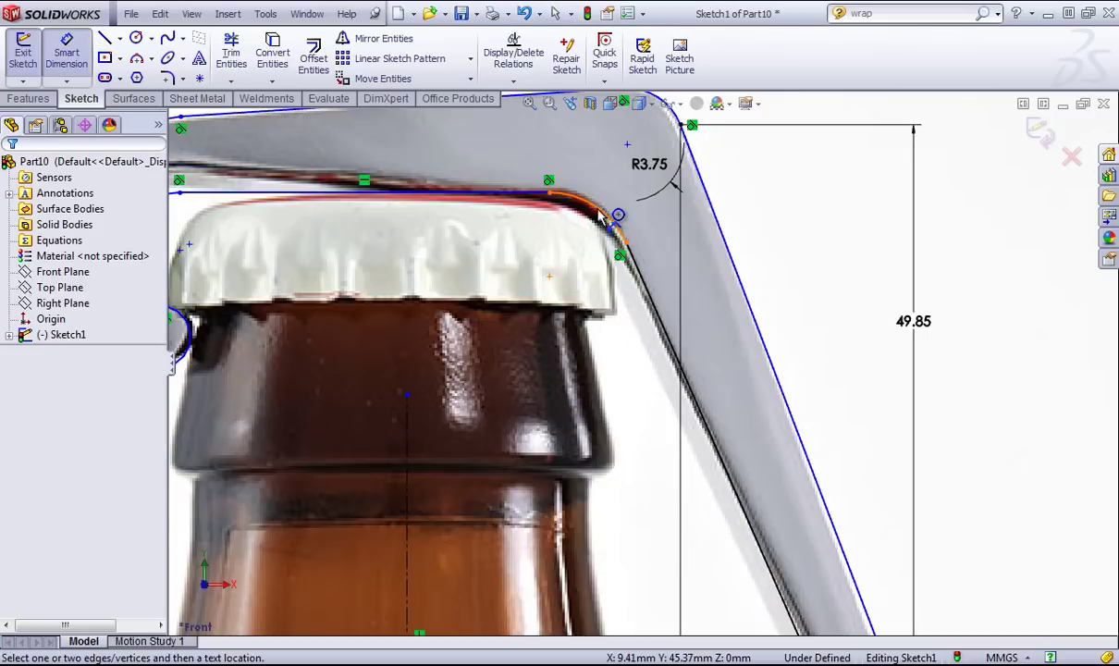
left_click(614, 215)
left_click(619, 360)
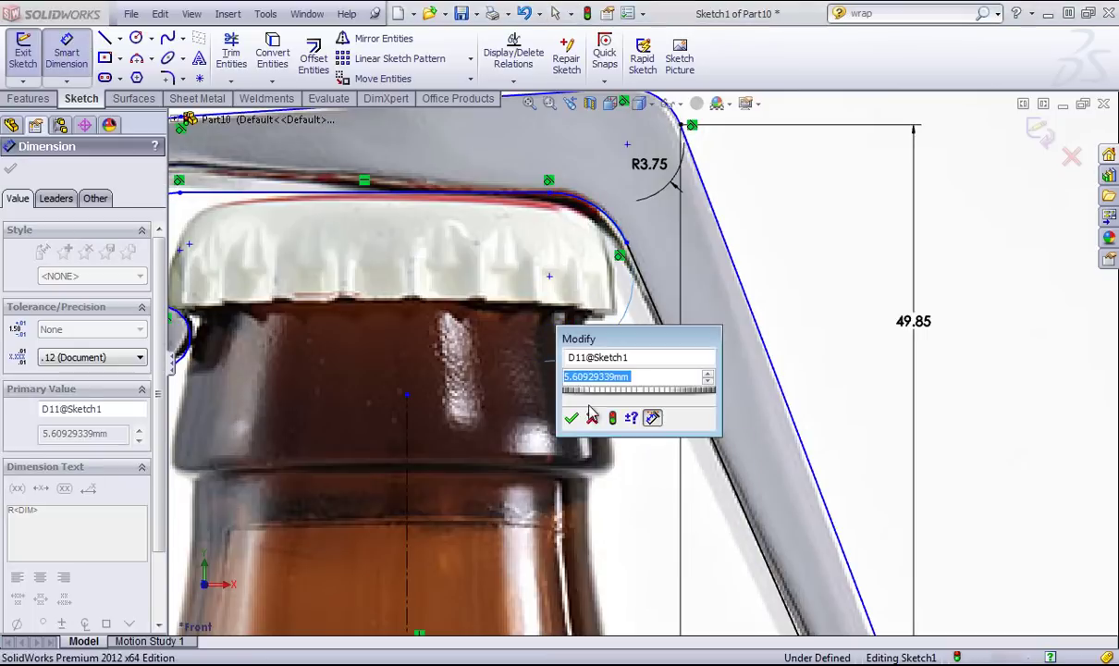
type("5.6")
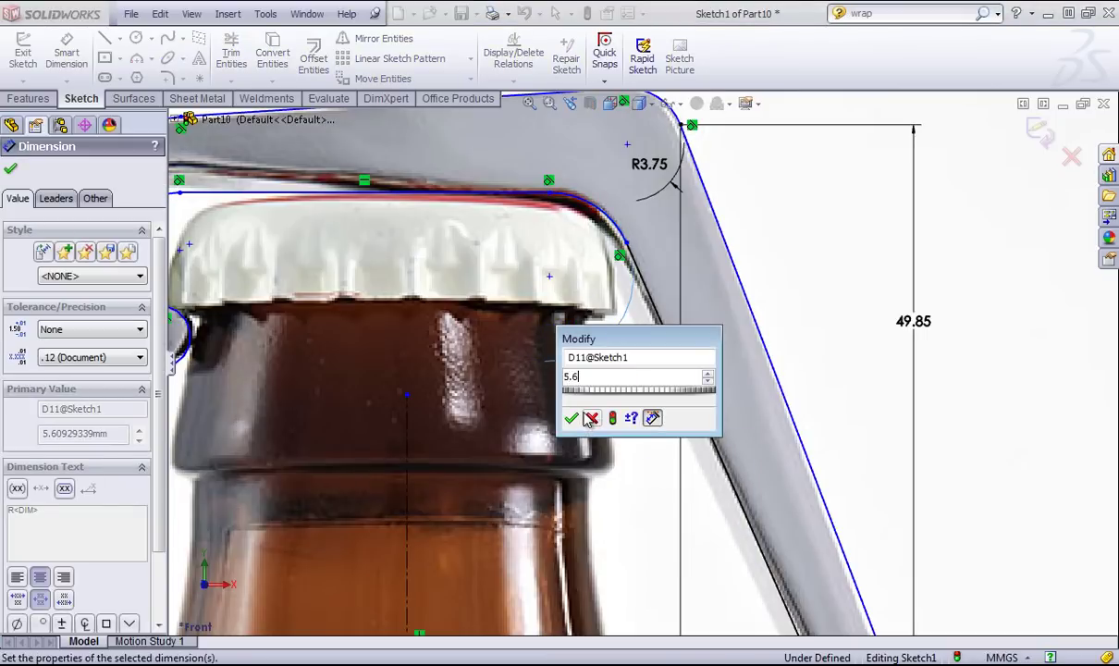
key("Return")
scroll(615, 370, "up", 2)
scroll(358, 233, "down", 2)
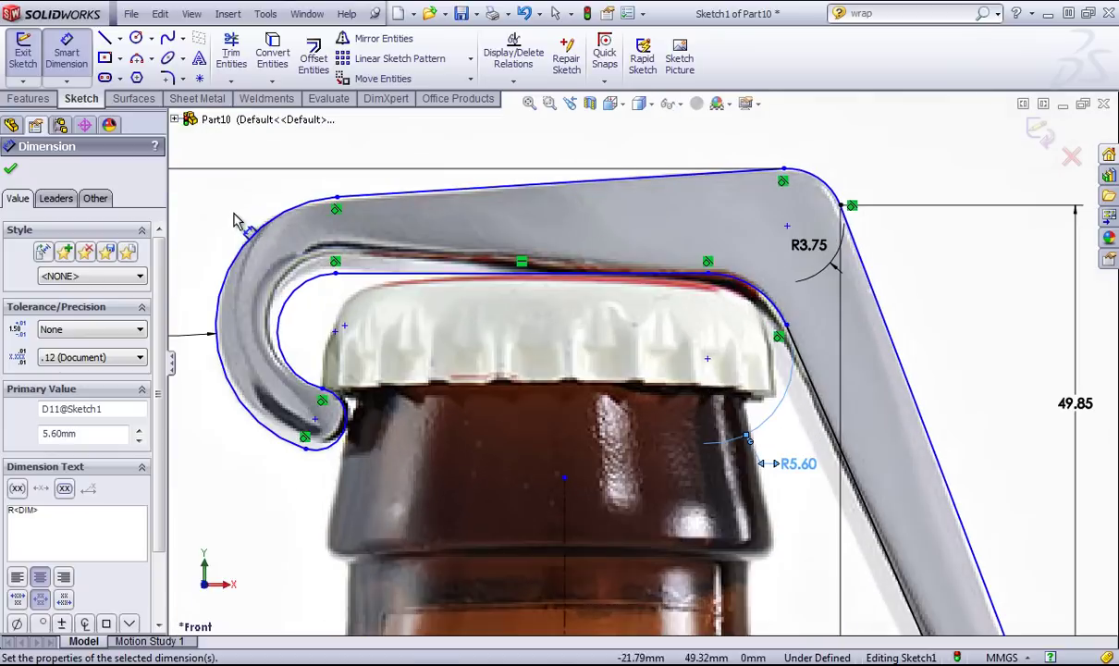
Drag the inner edge line and hook arc end up to x -14.72 mm, y 46.73 mm
right_click(242, 220)
left_click(279, 219)
mouse_move(338, 280)
left_mouse_down()
mouse_move(325, 278)
mouse_move(349, 285)
mouse_move(335, 267)
mouse_move(328, 282)
left_mouse_up()
left_click_drag(706, 261, 709, 296)
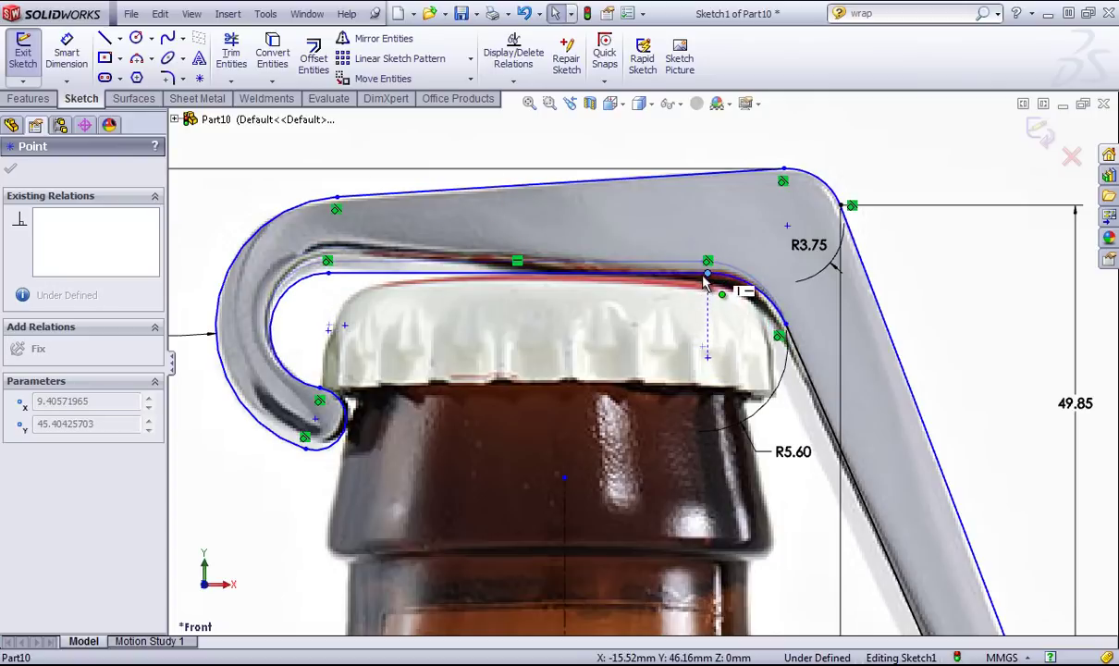
left_click_drag(327, 286, 334, 272)
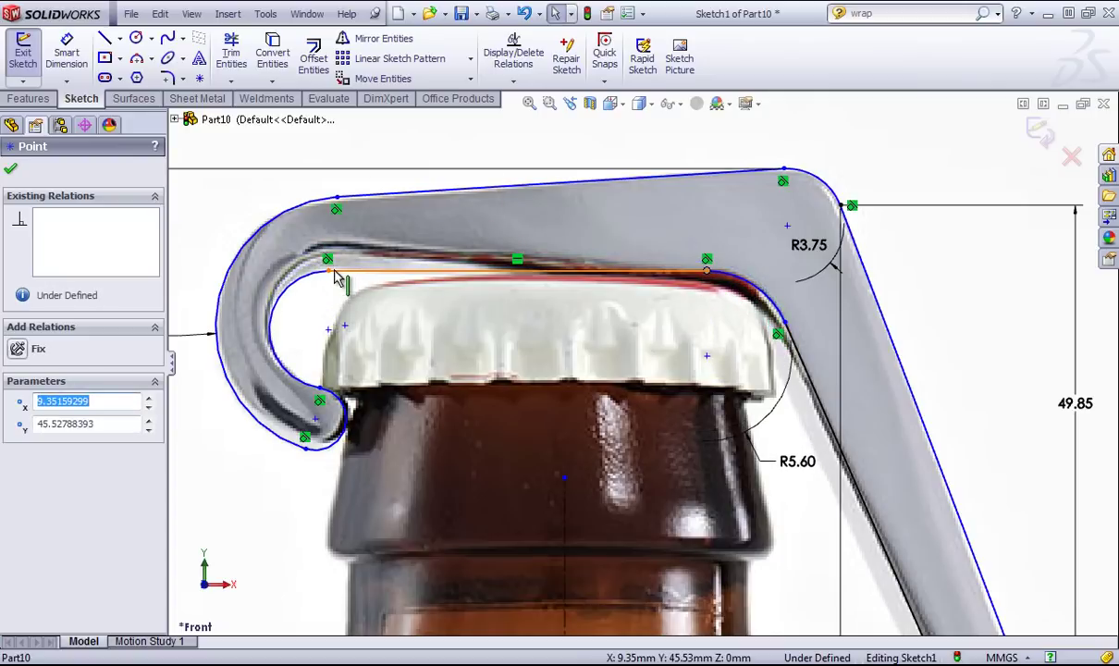
left_click(517, 262)
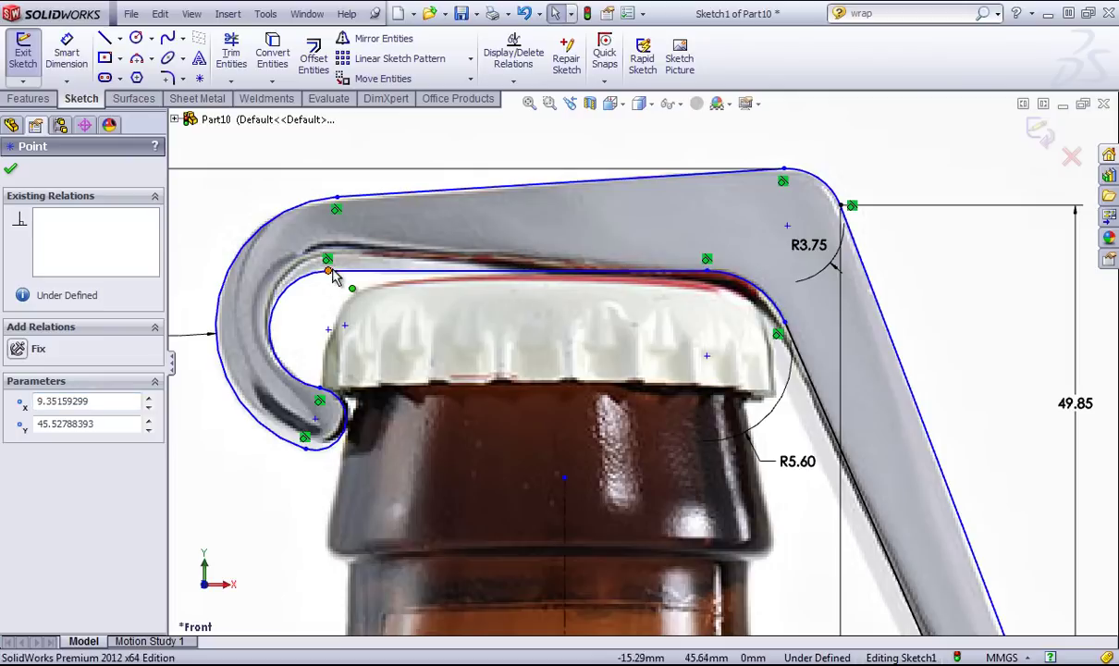
mouse_move(331, 273)
left_mouse_down()
mouse_move(340, 250)
mouse_move(344, 259)
left_mouse_up()
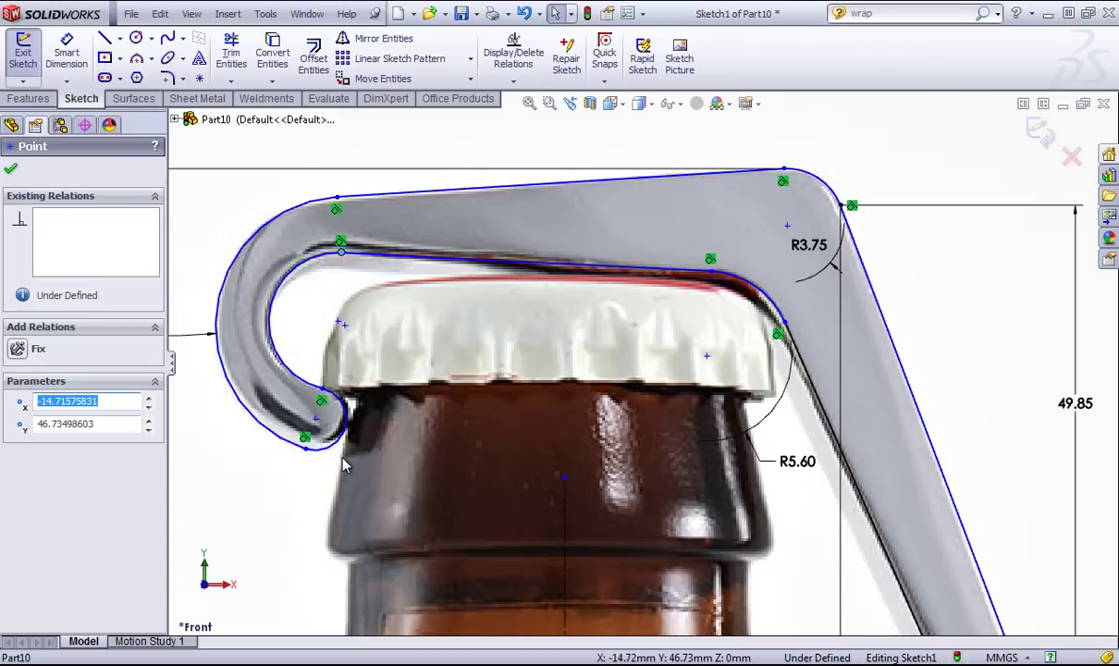
scroll(351, 462, "up", 5)
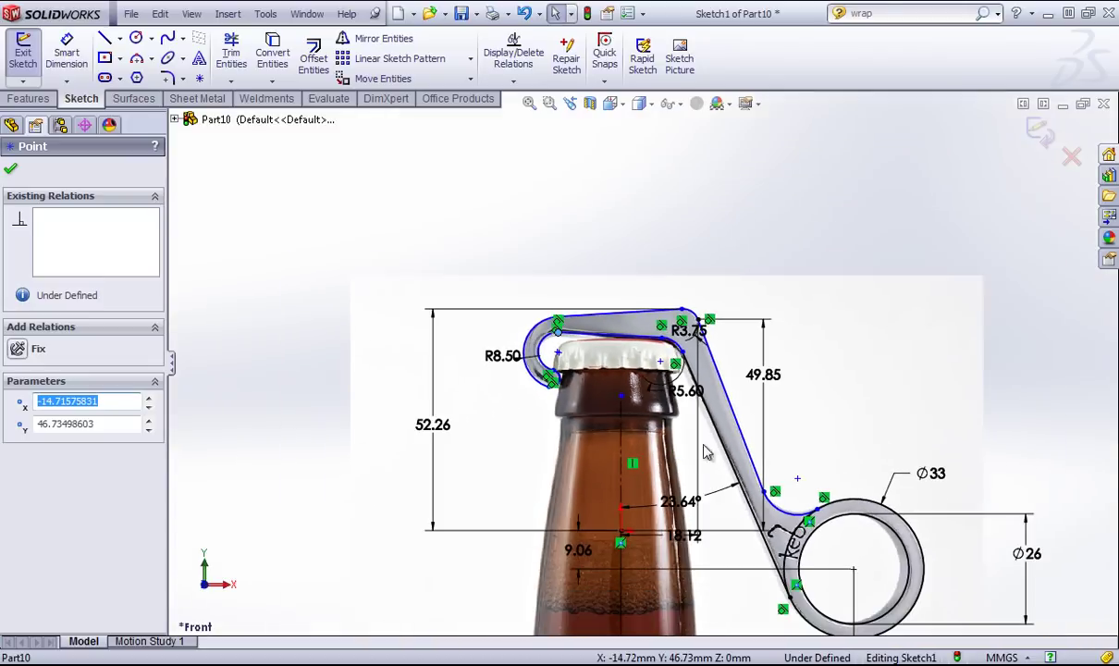
Reshape the fillet arc at the ring junction to follow the photo
scroll(753, 470, "down", 4)
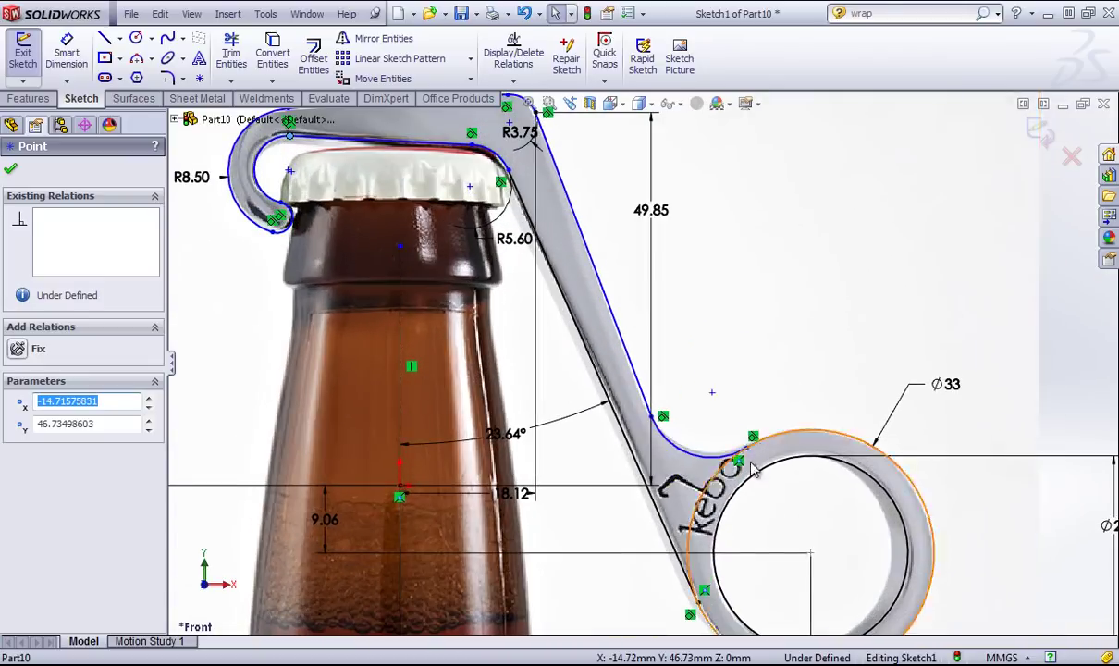
left_click(667, 435)
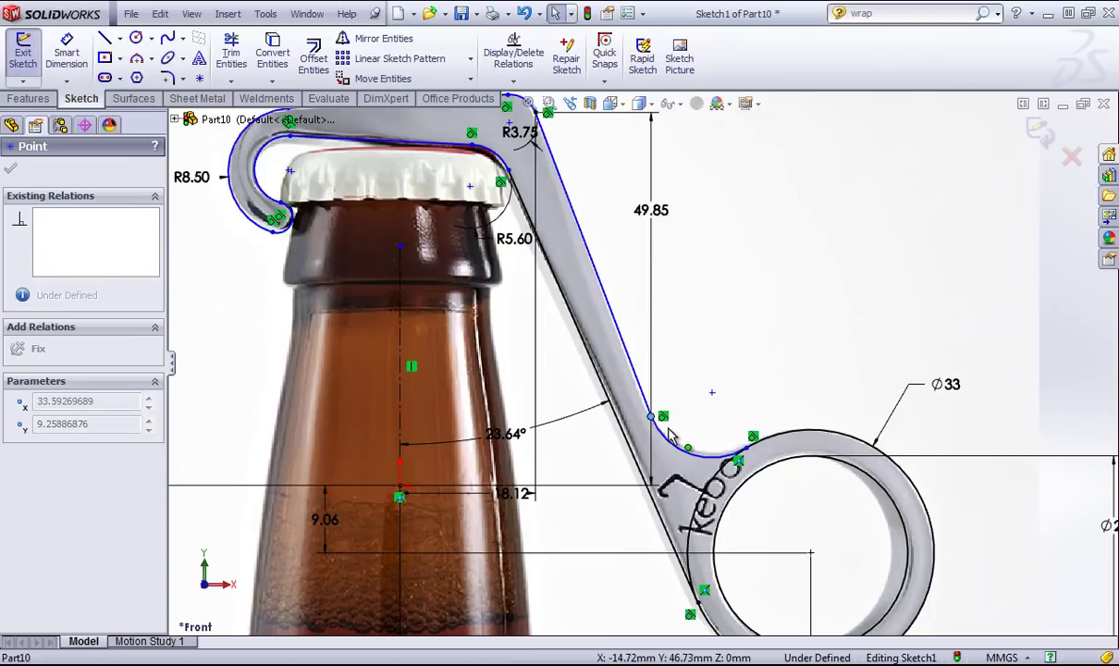
left_click(702, 442)
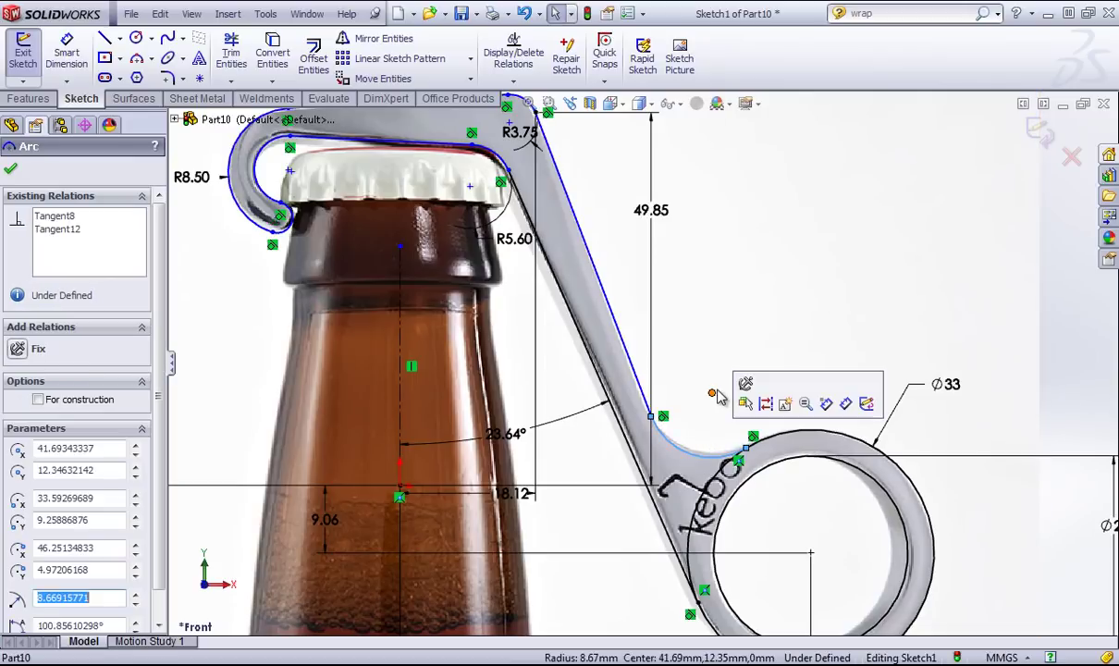
mouse_move(651, 416)
left_mouse_down()
mouse_move(703, 418)
mouse_move(713, 399)
left_mouse_up()
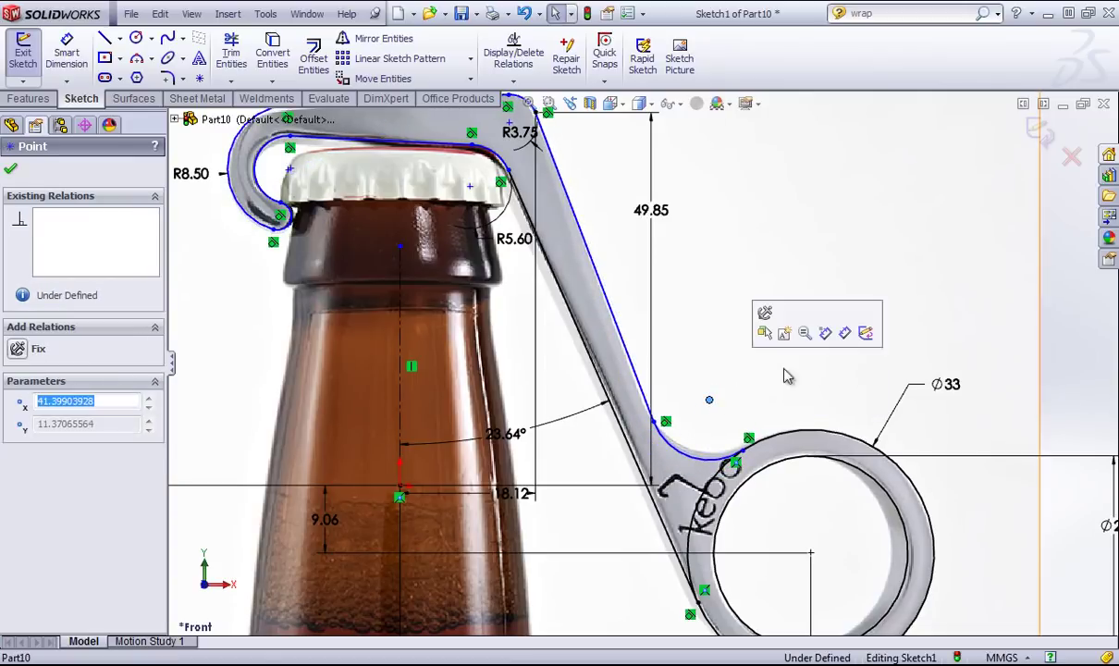
left_click(828, 306)
Move the hook's top outline point to about x -14.94 mm, y 50.59 mm
scroll(653, 317, "down", 3)
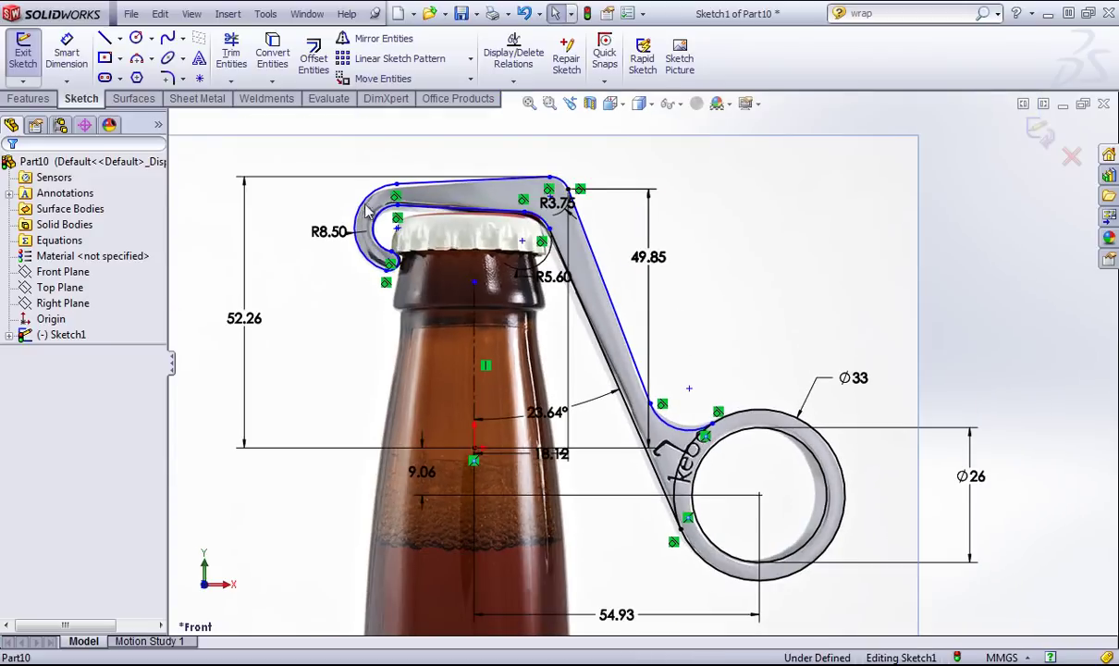
scroll(433, 205, "up", 5)
mouse_move(433, 204)
left_mouse_down()
mouse_move(436, 242)
mouse_move(430, 213)
left_mouse_up()
scroll(643, 366, "up", 3)
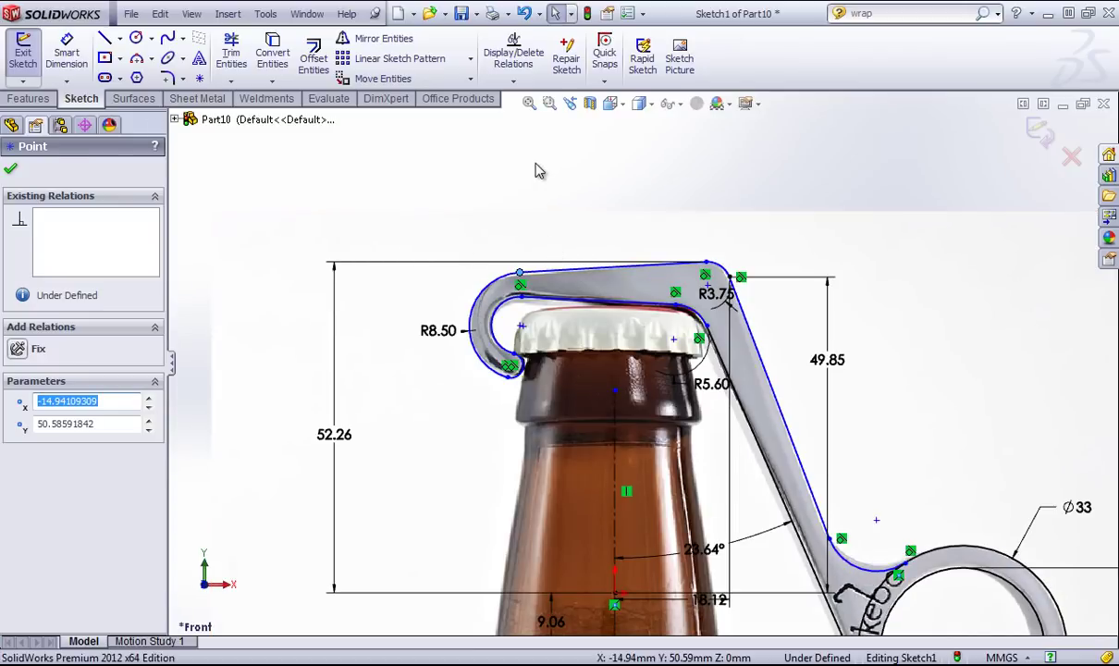
key("Escape")
scroll(539, 170, "up", 4)
scroll(617, 450, "down", 2)
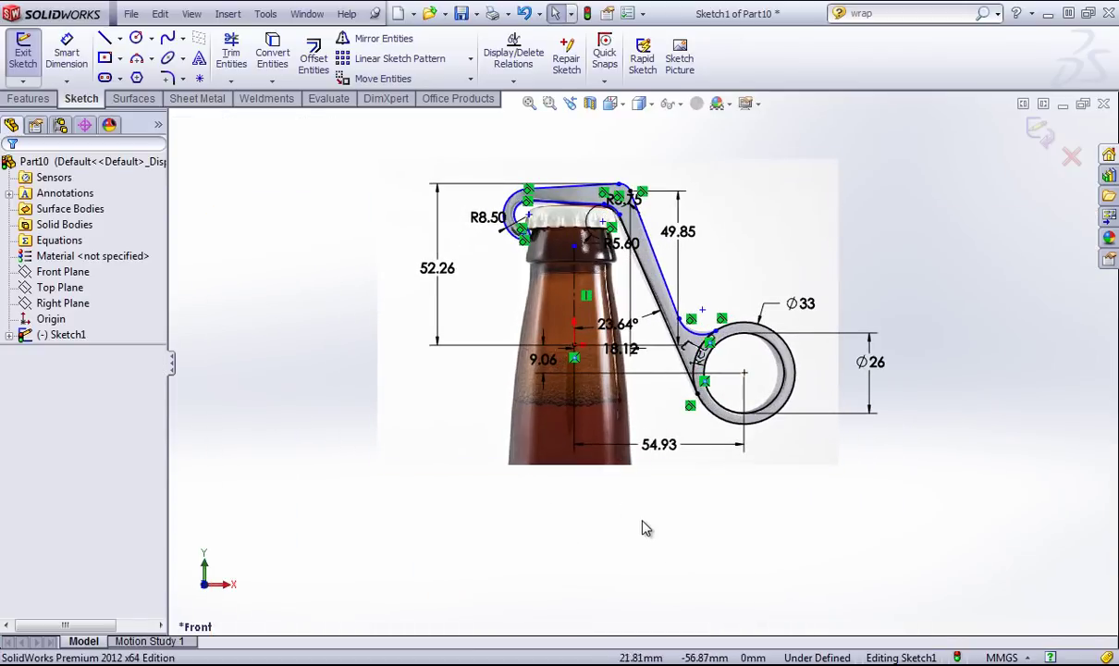
Run Fully Define Sketch, adding R4.52, R8.02, 9.63 and 14.41 dimensions to Sketch1
right_click(305, 271)
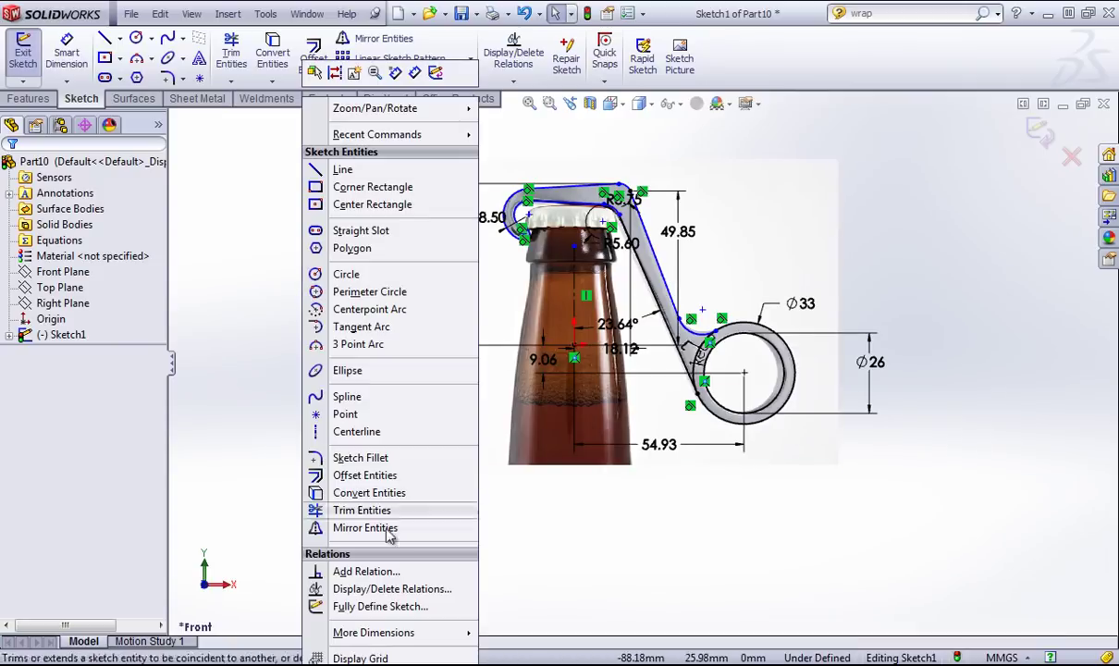
left_click(328, 605)
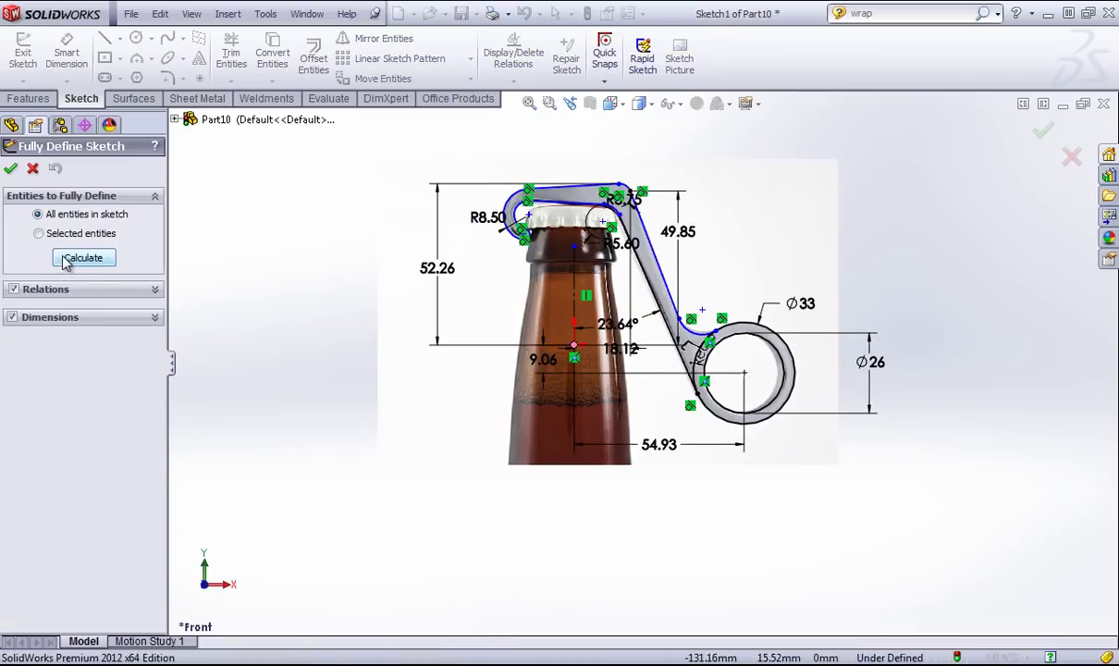
left_click(67, 258)
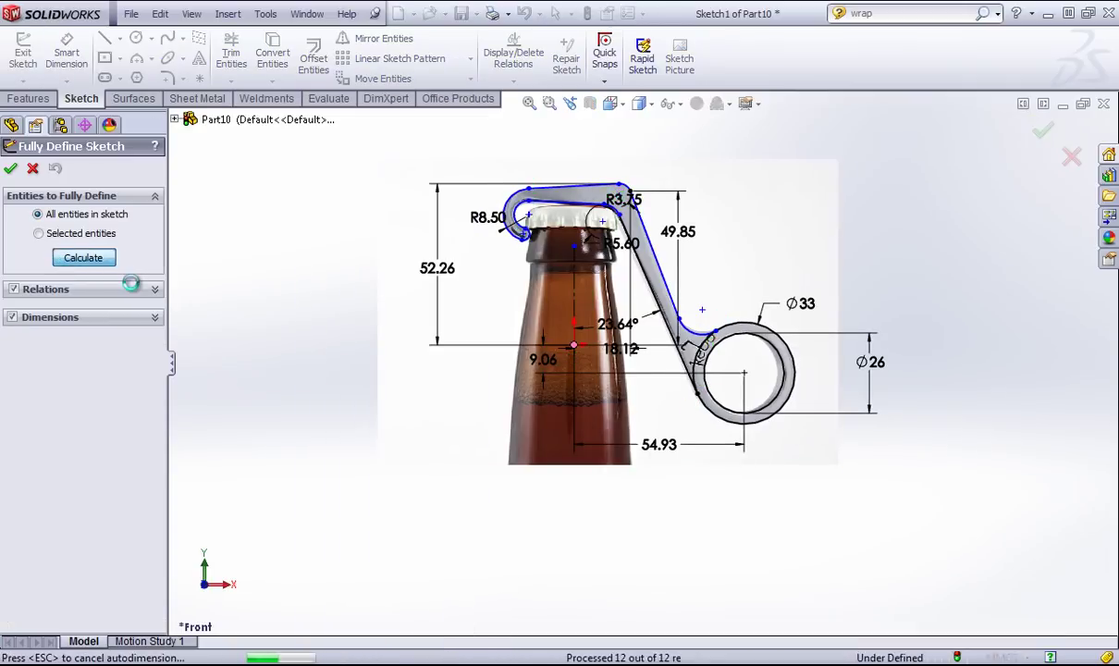
left_click(10, 169)
scroll(712, 319, "down", 5)
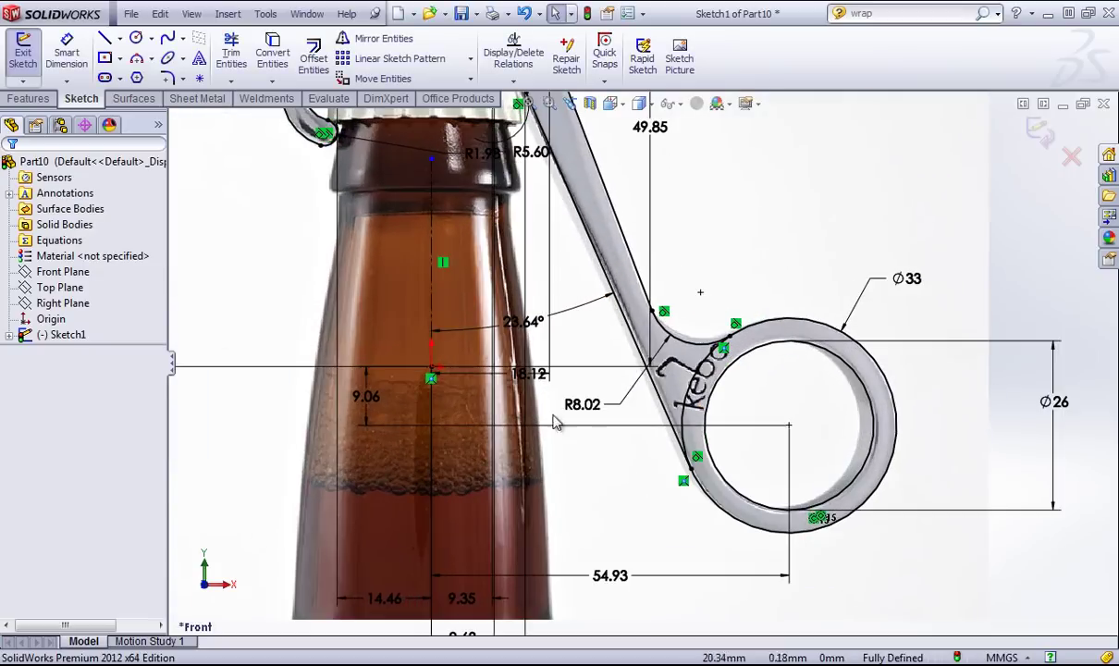
scroll(580, 464, "up", 2)
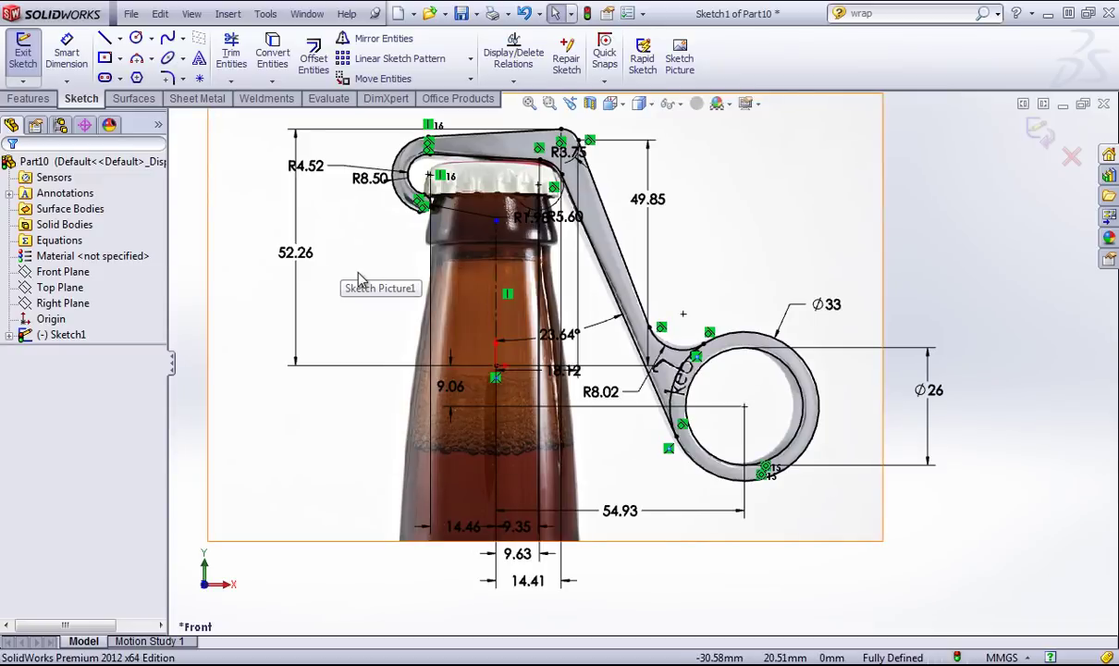
Move the R8.02 label near its arc and change the ring-junction radius to 10 mm, after briefly trying 7
left_click_drag(601, 396, 635, 375)
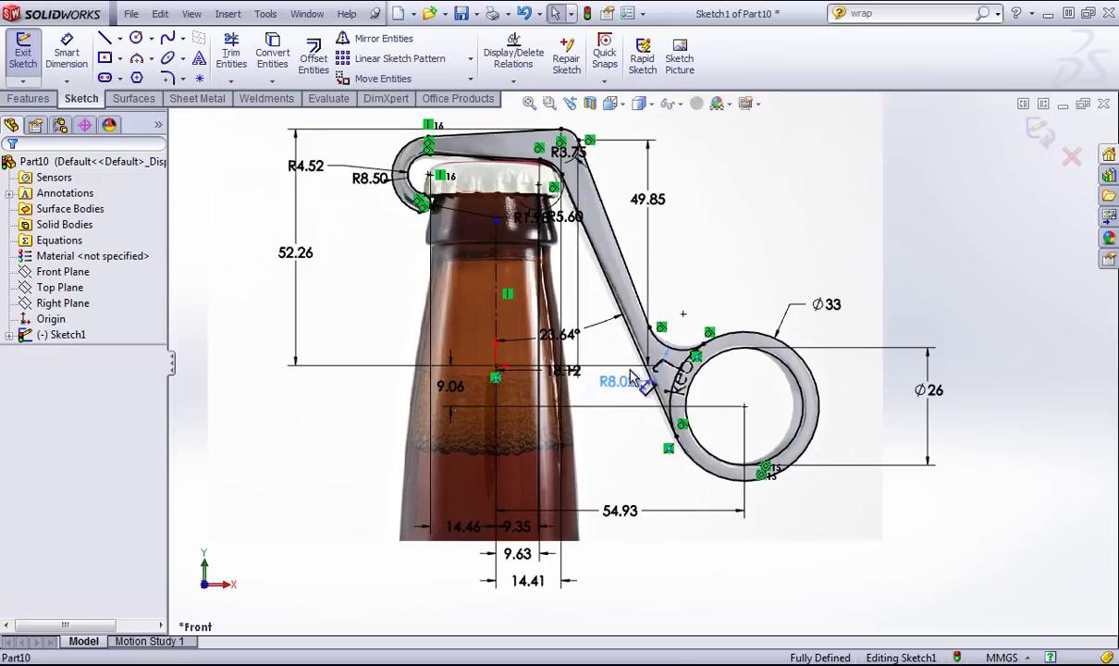
left_click(729, 248)
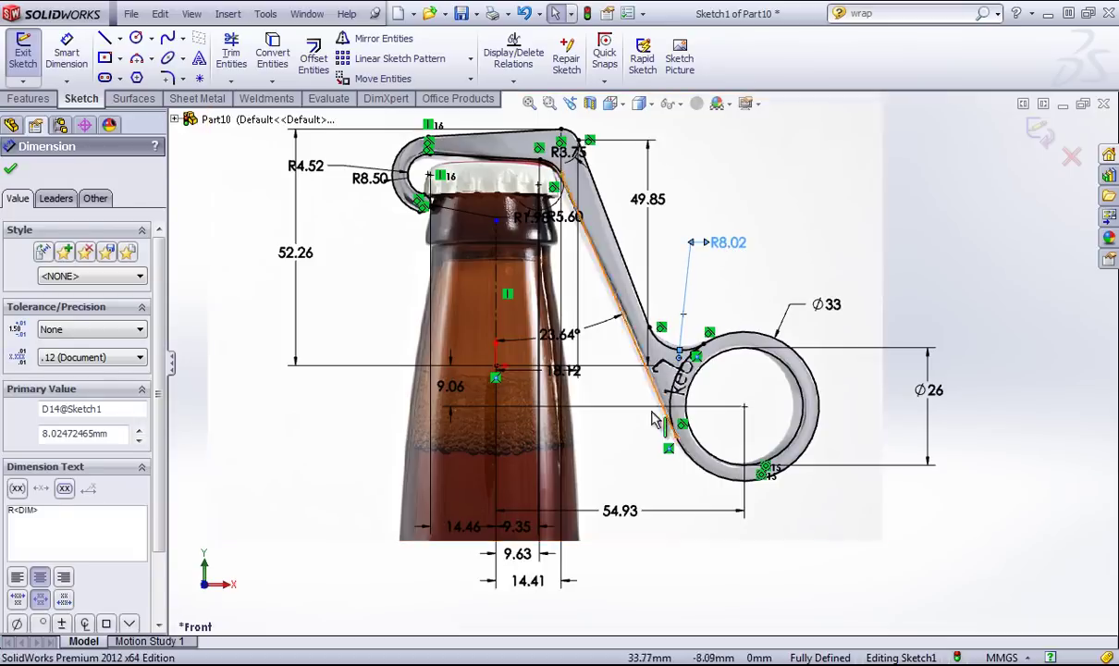
scroll(728, 245, "down", 4)
double_click(698, 267)
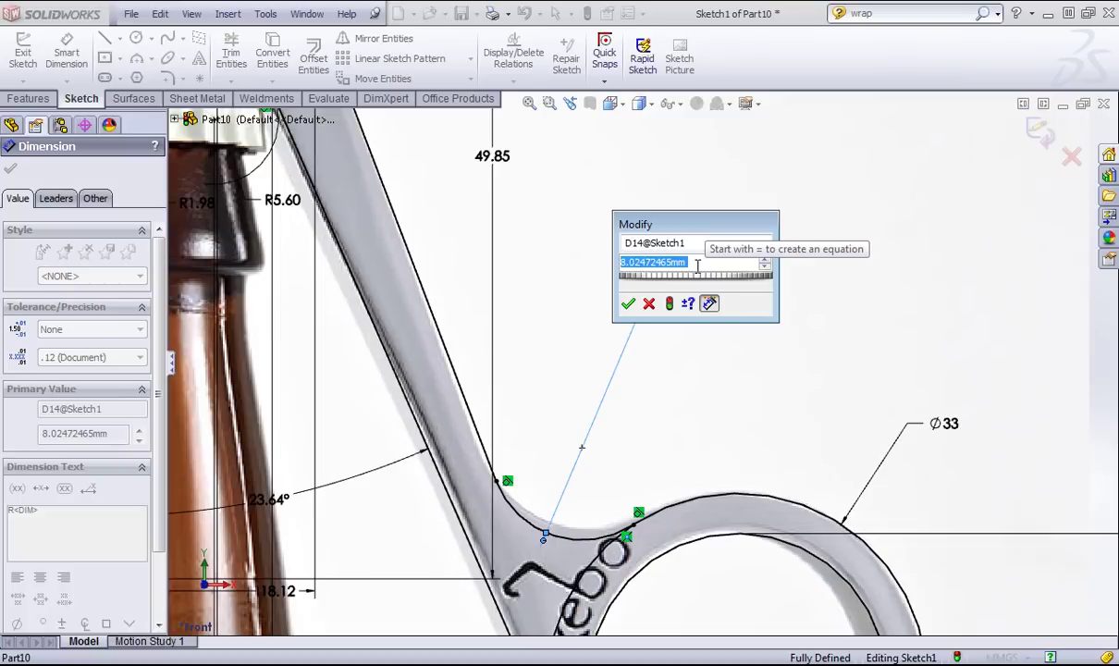
type("7")
key("Return")
double_click(691, 287)
type("10")
key("Return")
scroll(621, 404, "up", 5)
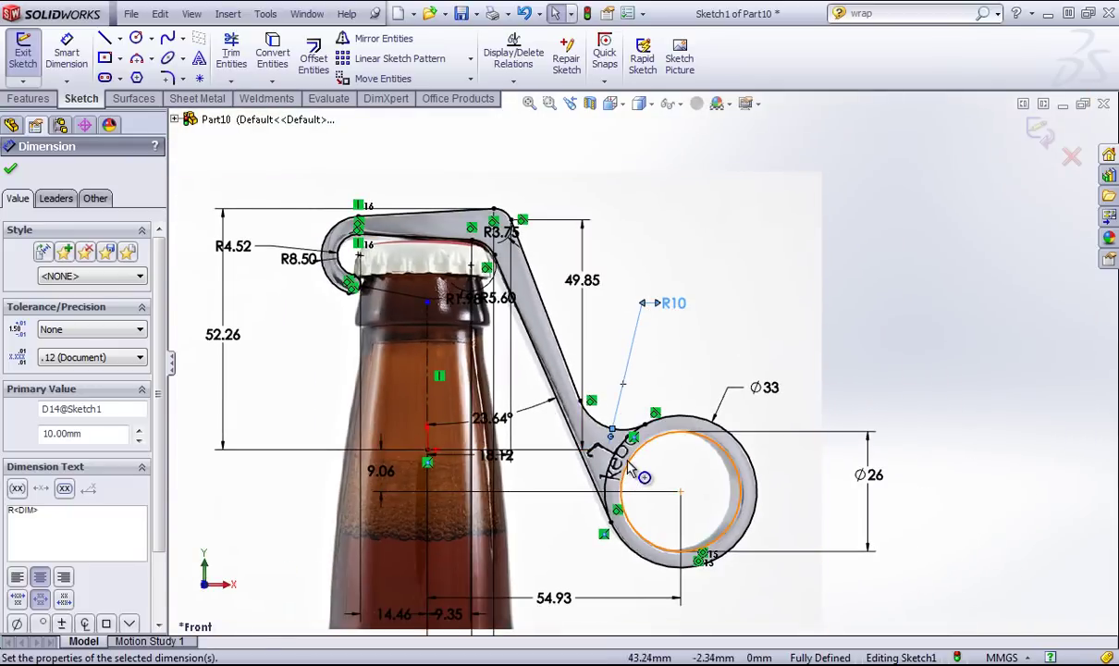
scroll(691, 481, "down", 2)
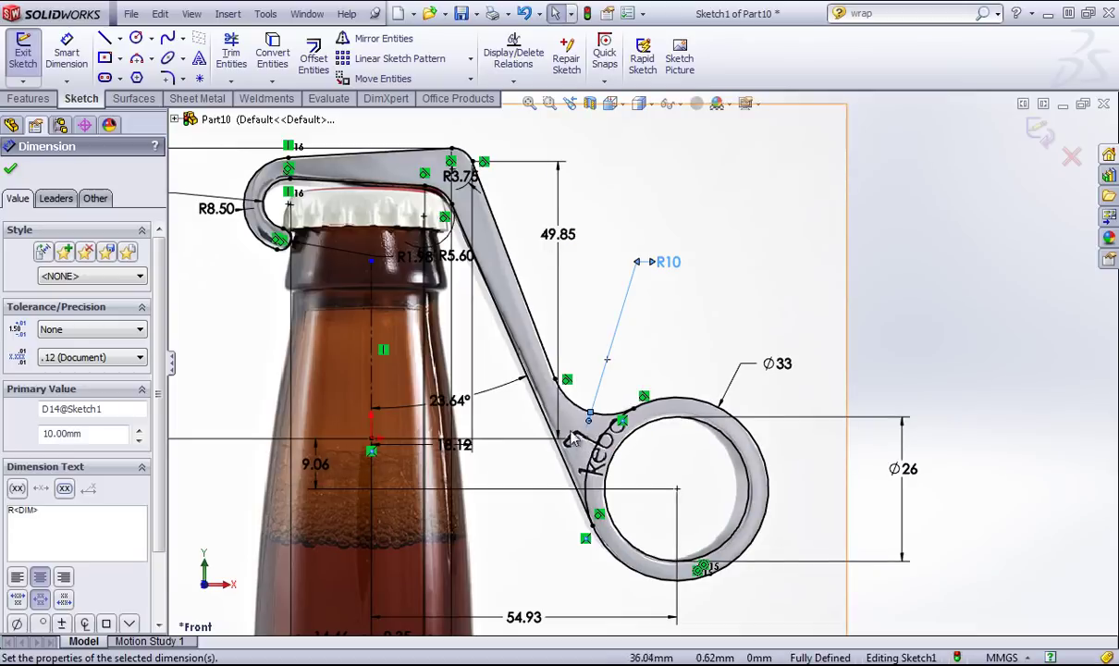
Power-trim away the leftover ring segment at the arm junction
left_click(228, 48)
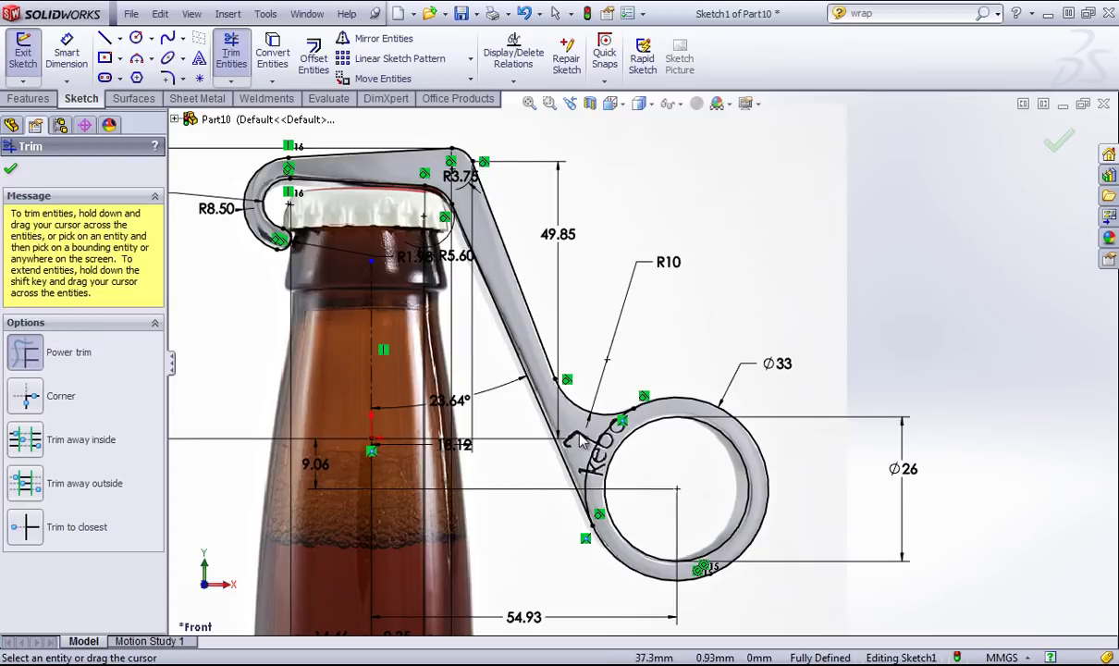
left_click_drag(607, 452, 613, 456)
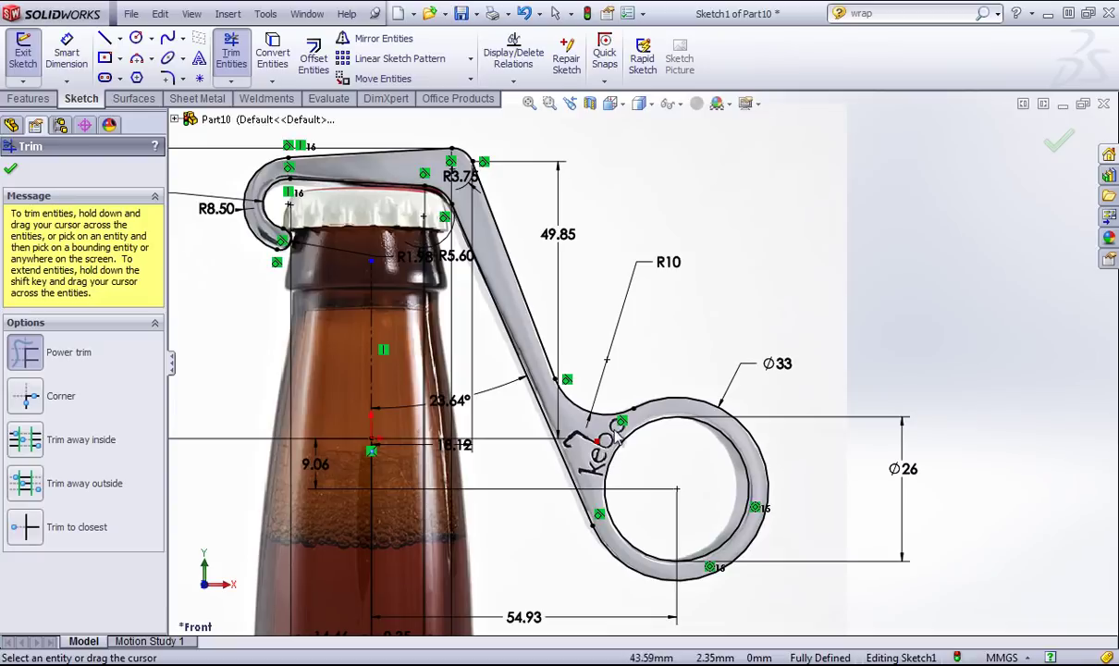
scroll(613, 442, "up", 4)
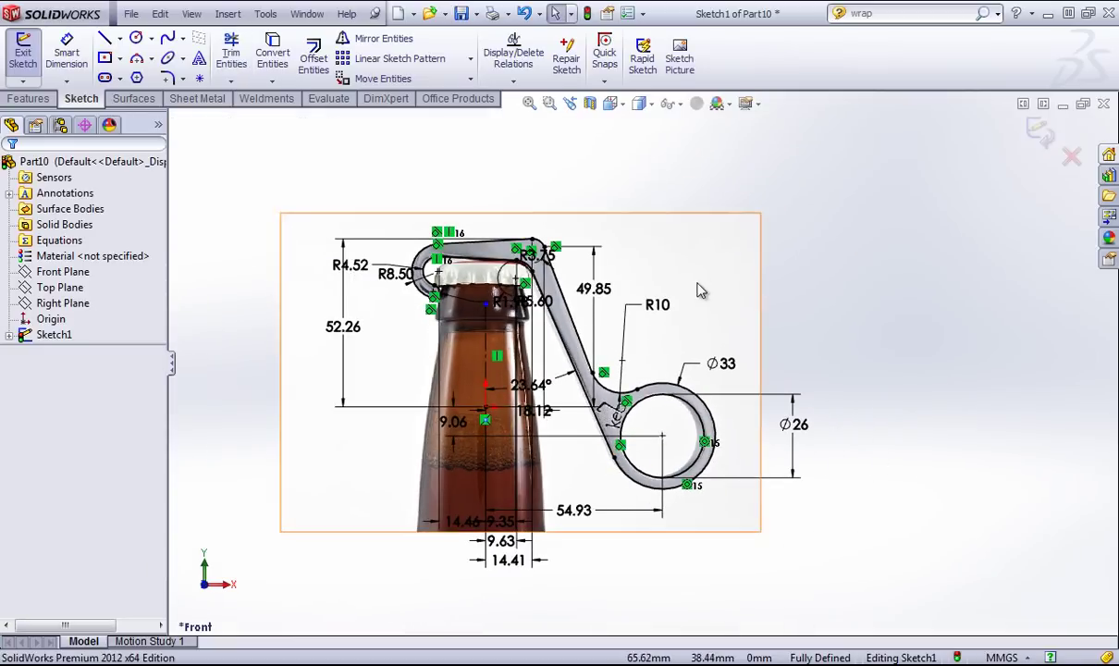
Exit the sketch and start an Extruded Boss/Base on the opener sketch
left_click(1039, 132)
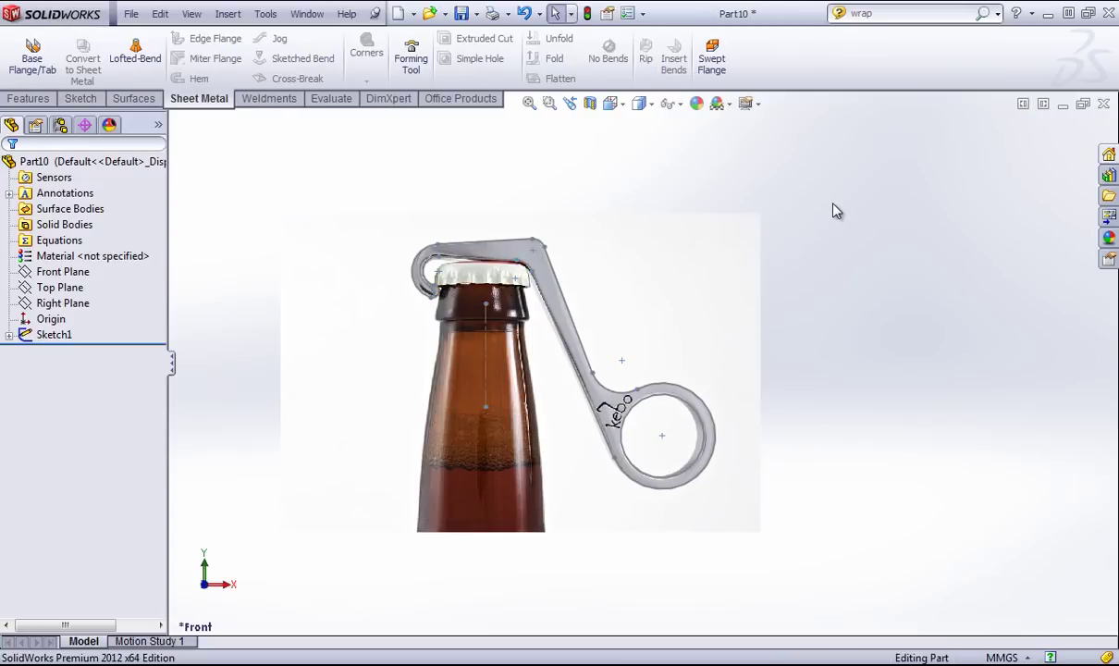
middle_click_drag(815, 189, 832, 222)
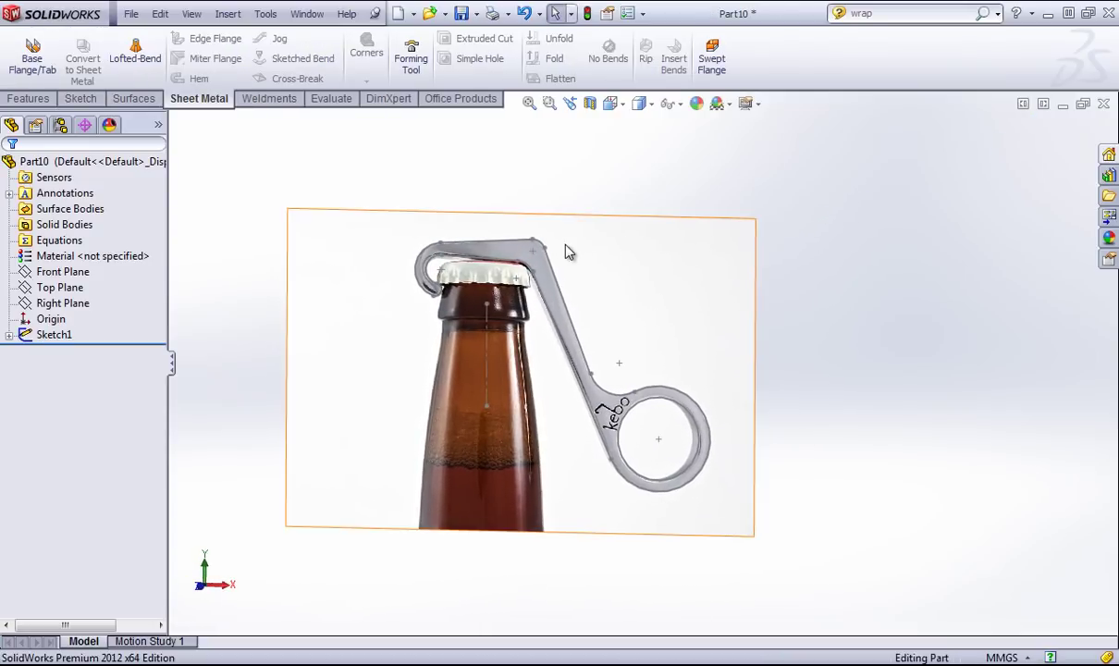
left_click(33, 103)
left_click(30, 55)
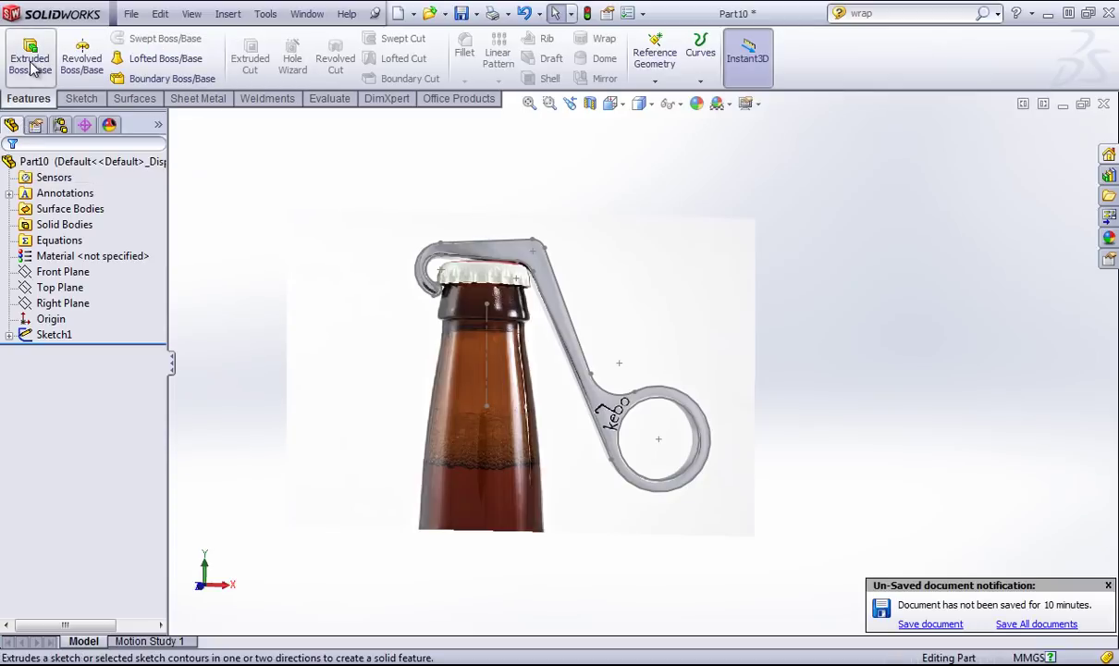
left_click(546, 276)
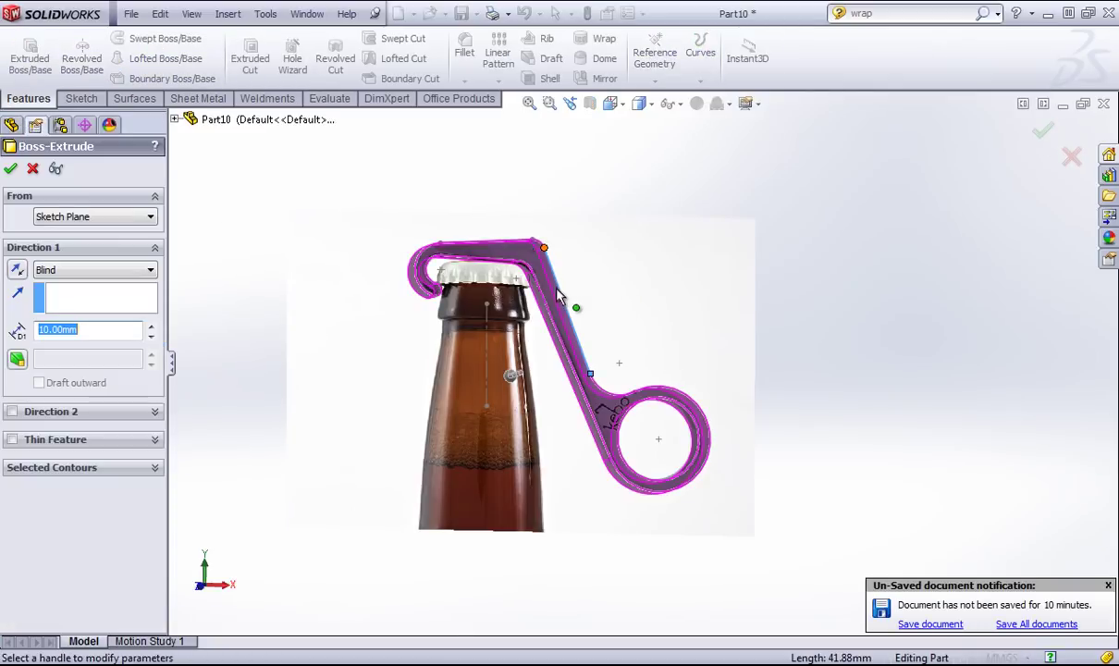
middle_click_drag(581, 314, 579, 331)
Set the extrusion end condition to Mid Plane with a 10 mm depth
left_click(99, 271)
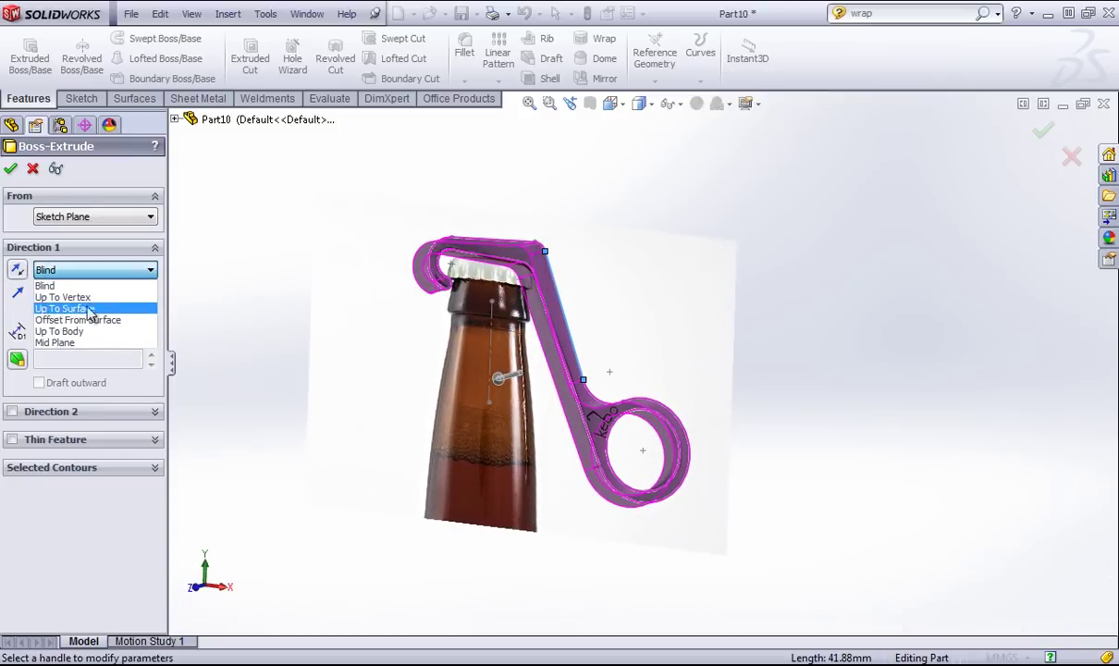
left_click(55, 342)
middle_click_drag(448, 282, 469, 290)
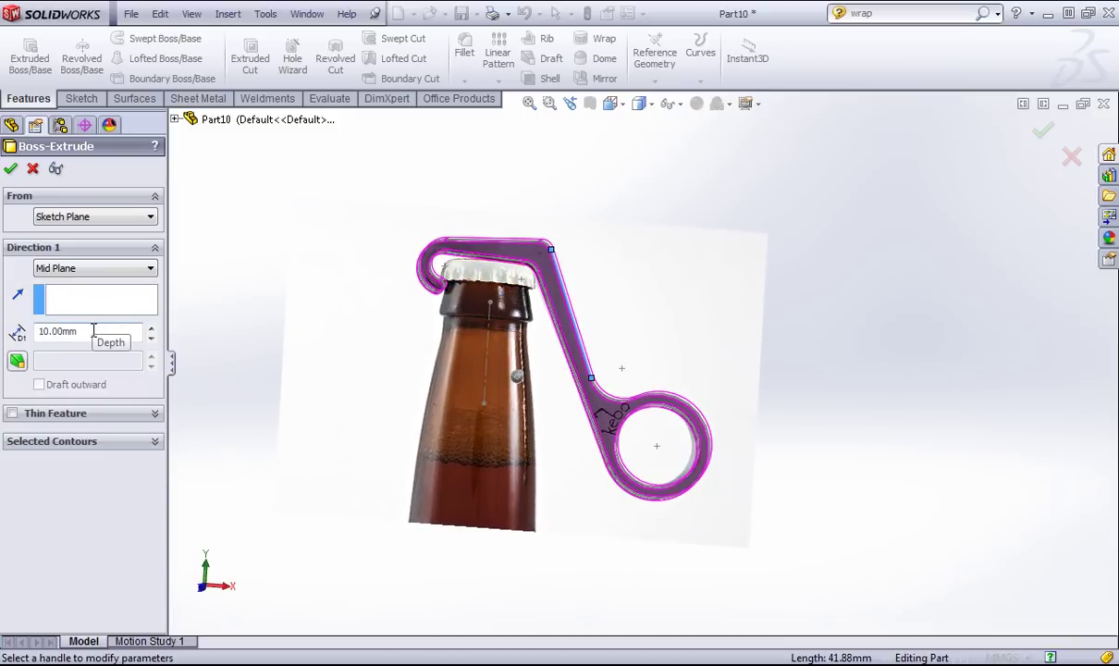
left_click(10, 168)
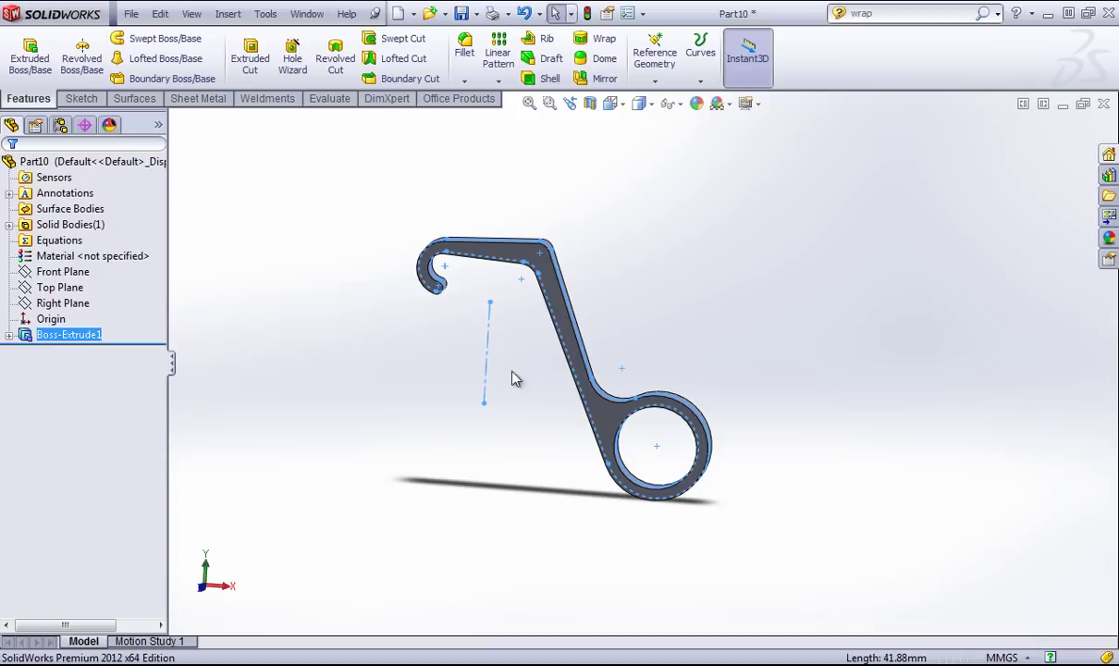
left_click(459, 349)
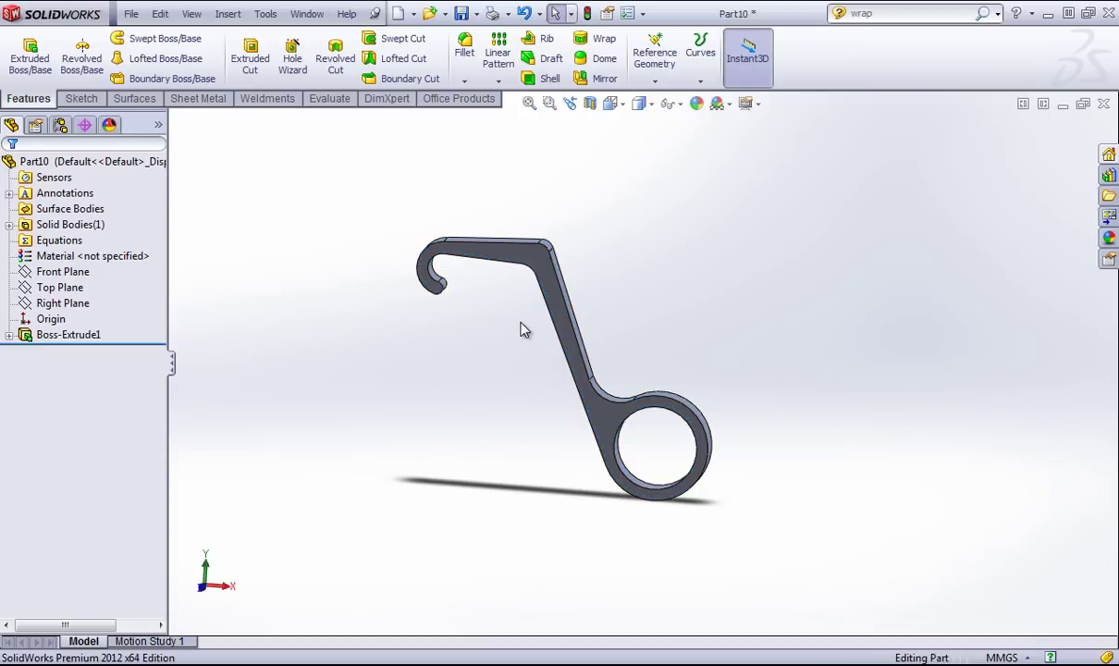
mouse_move(522, 329)
middle_mouse_down()
mouse_move(289, 354)
mouse_move(554, 323)
mouse_move(518, 334)
middle_mouse_up()
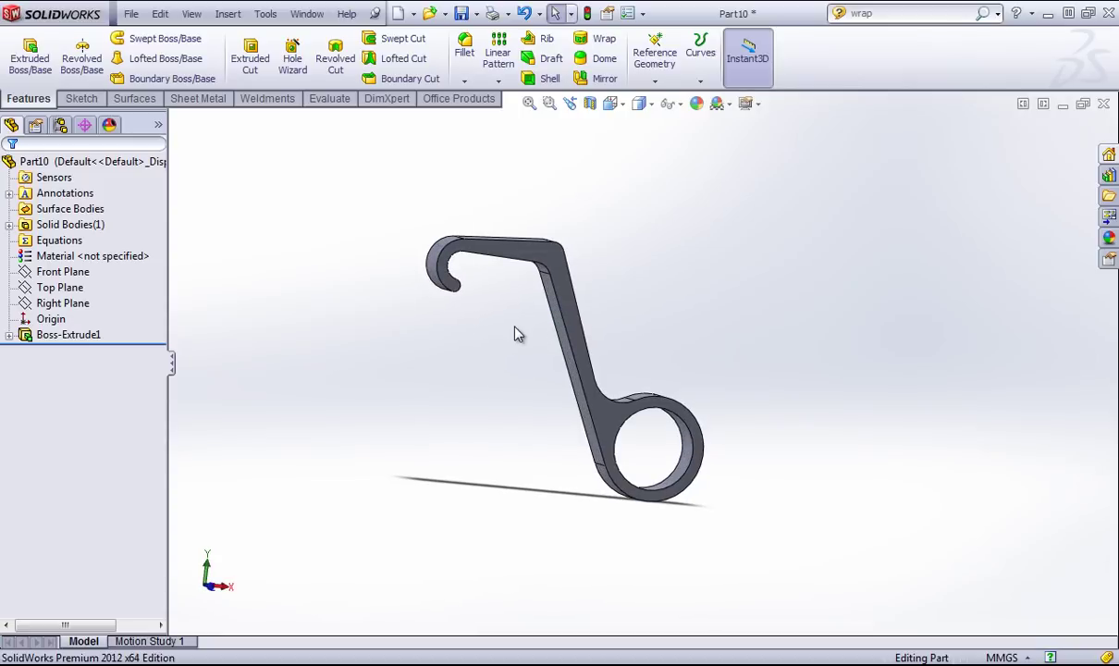